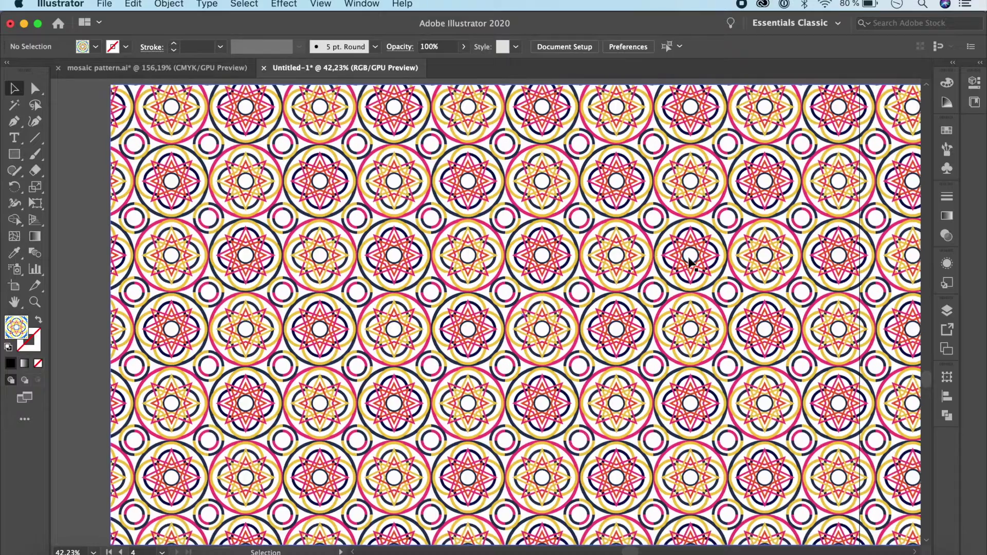
Step: Examine the finished mosaic pattern colour variations, their colour palettes and the source tiles they are built from
{"action": "scroll", "coordinate": [689, 262], "scroll_direction": "up", "scroll_amount": 5}
{"action": "scroll", "coordinate": [689, 262], "scroll_direction": "left", "scroll_amount": 3}
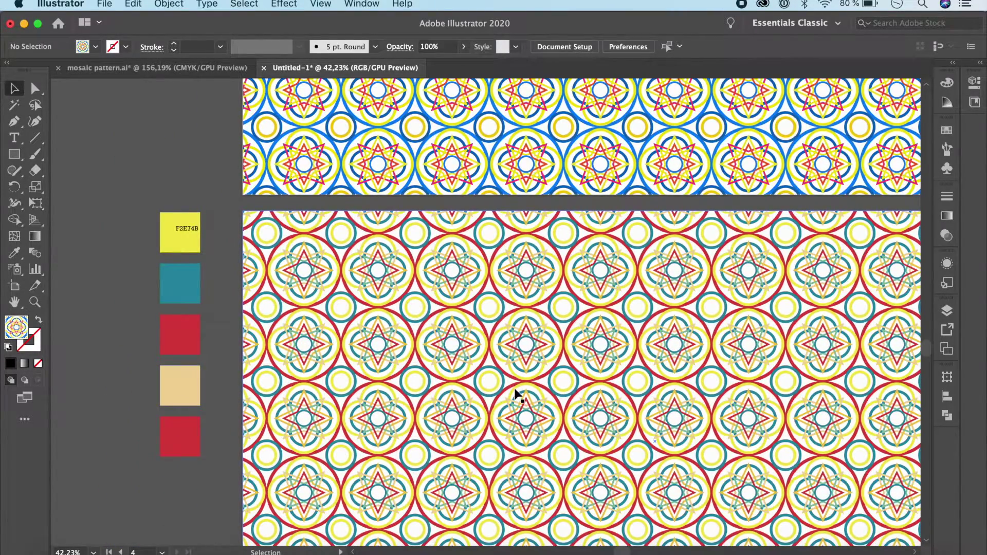
{"action": "scroll", "coordinate": [392, 309], "scroll_direction": "up", "scroll_amount": 8}
{"action": "scroll", "coordinate": [380, 314], "scroll_direction": "left", "scroll_amount": 1}
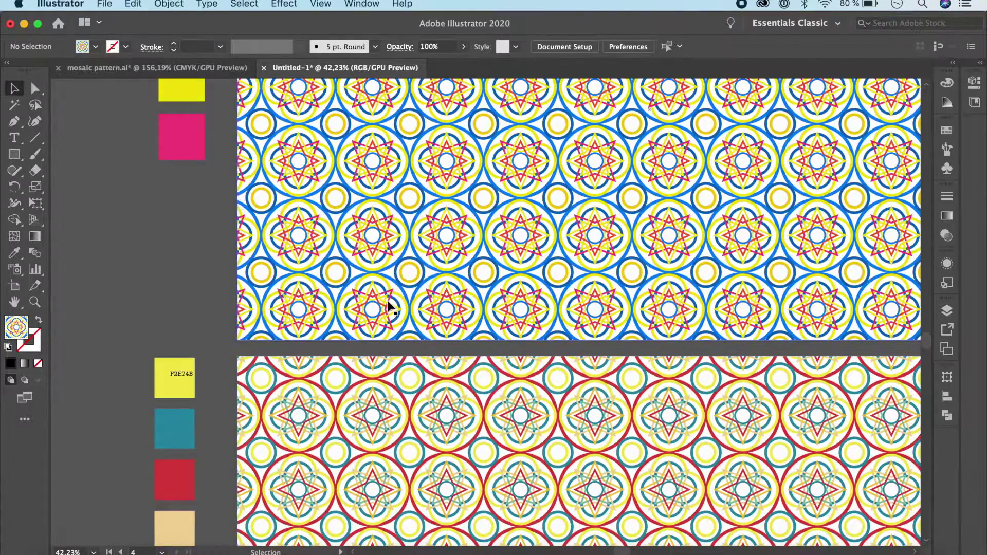
{"action": "scroll", "coordinate": [372, 319], "scroll_direction": "up", "scroll_amount": 10}
{"action": "scroll", "coordinate": [372, 319], "scroll_direction": "right", "scroll_amount": 2}
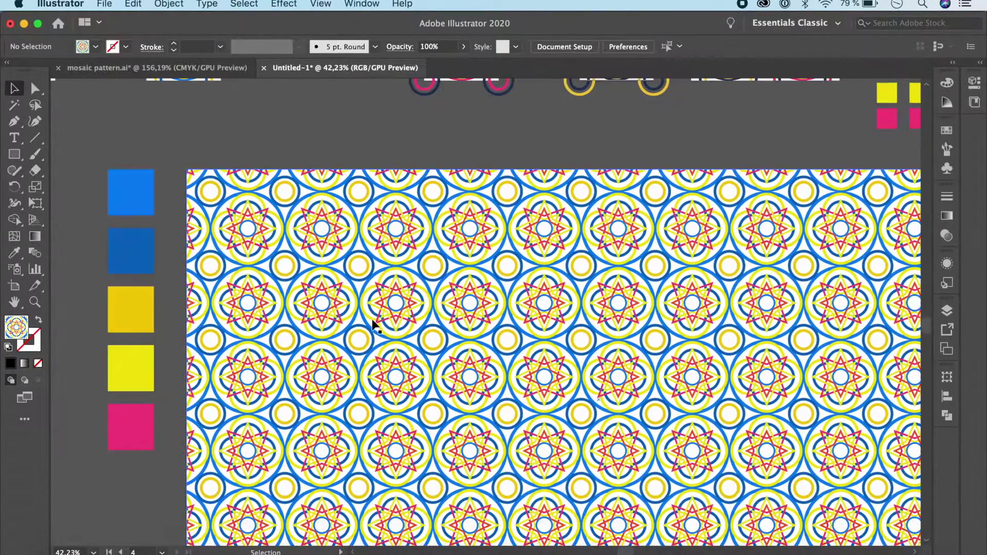
{"action": "scroll", "coordinate": [372, 324], "scroll_direction": "up", "scroll_amount": 6}
{"action": "scroll", "coordinate": [372, 324], "scroll_direction": "right", "scroll_amount": 2}
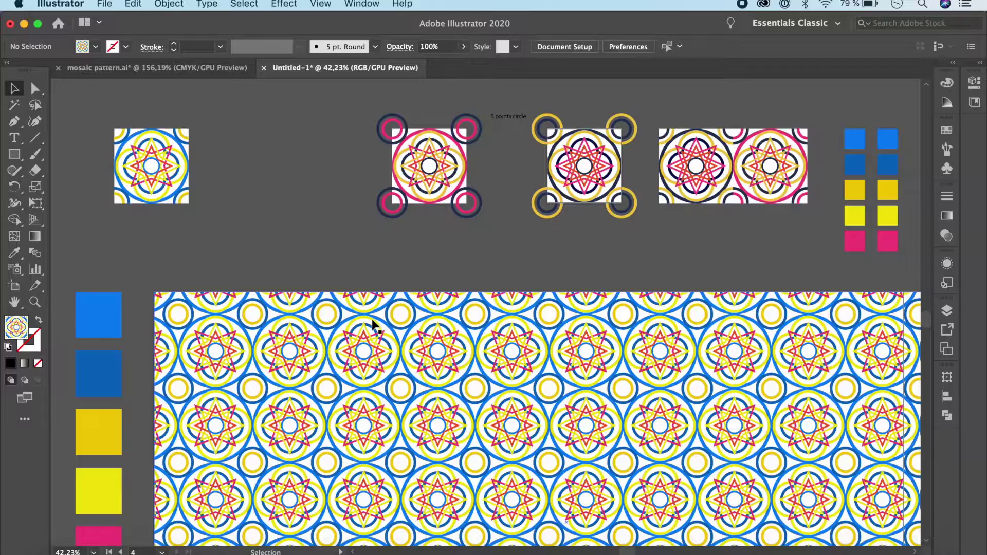
{"action": "scroll", "coordinate": [372, 324], "scroll_direction": "down", "scroll_amount": 3}
{"action": "scroll", "coordinate": [371, 324], "scroll_direction": "up", "scroll_amount": 5}
{"action": "scroll", "coordinate": [372, 324], "scroll_direction": "right", "scroll_amount": 1}
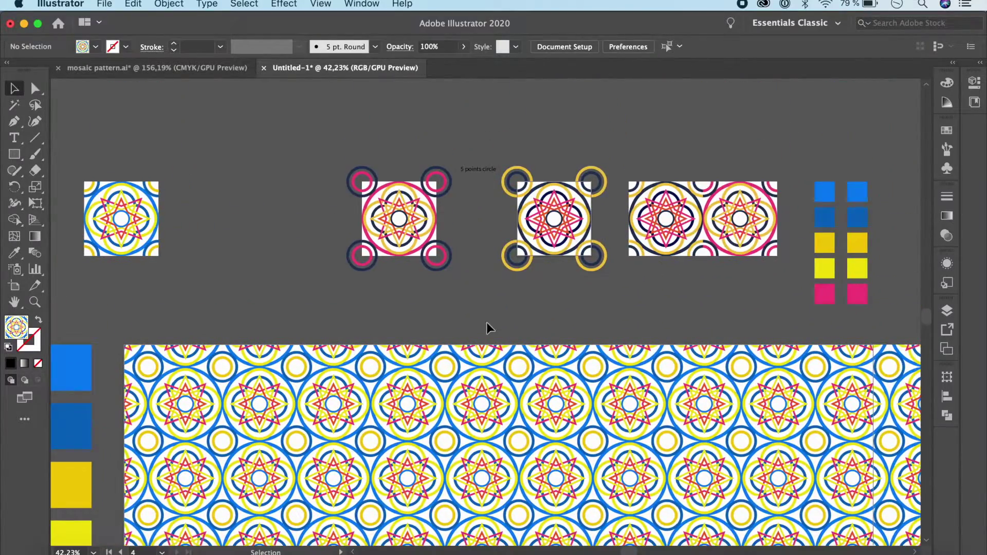
{"action": "scroll", "coordinate": [486, 322], "scroll_direction": "down", "scroll_amount": 8}
{"action": "scroll", "coordinate": [487, 322], "scroll_direction": "left", "scroll_amount": 2}
{"action": "scroll", "coordinate": [423, 320], "scroll_direction": "up", "scroll_amount": 8}
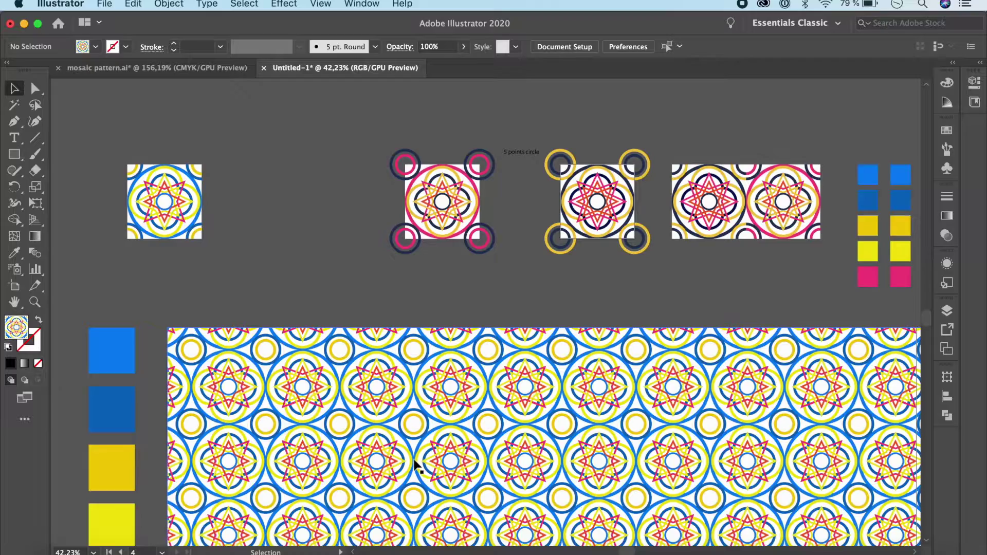
{"action": "scroll", "coordinate": [418, 465], "scroll_direction": "down", "scroll_amount": 5}
{"action": "scroll", "coordinate": [418, 465], "scroll_direction": "right", "scroll_amount": 1}
{"action": "scroll", "coordinate": [655, 397], "scroll_direction": "up", "scroll_amount": 6}
{"action": "scroll", "coordinate": [656, 397], "scroll_direction": "left", "scroll_amount": 1}
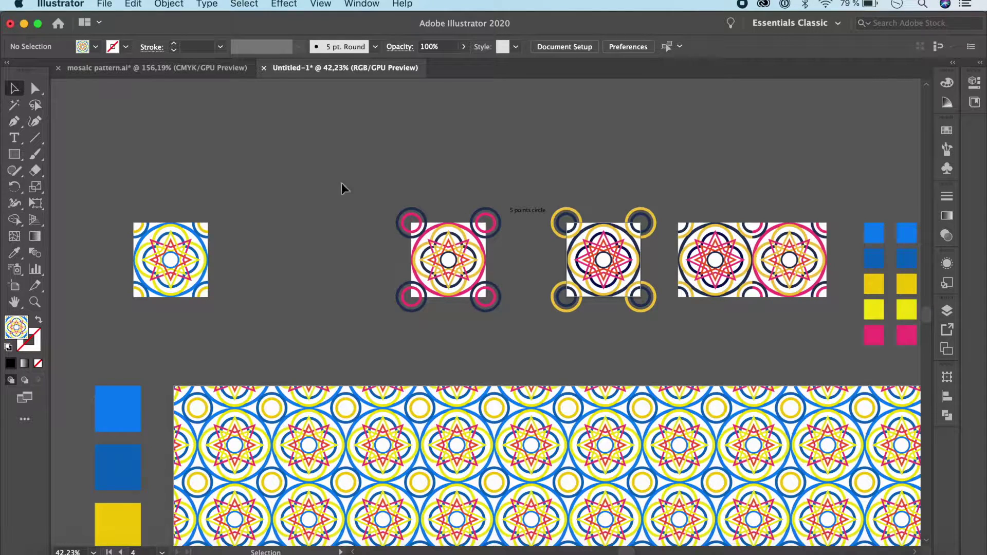
Step: Create a new document 2 in wide and 2 in high, in RGB Color with Medium (150 ppi) raster effects
{"action": "left_click", "coordinate": [104, 4]}
{"action": "left_click", "coordinate": [129, 19]}
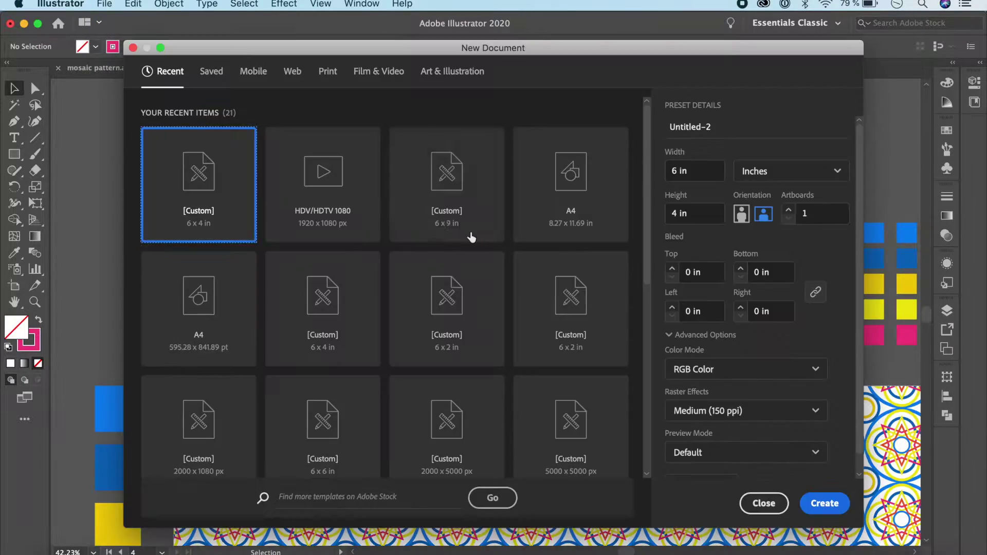
{"action": "double_click", "coordinate": [675, 172]}
{"action": "type", "text": "2"}
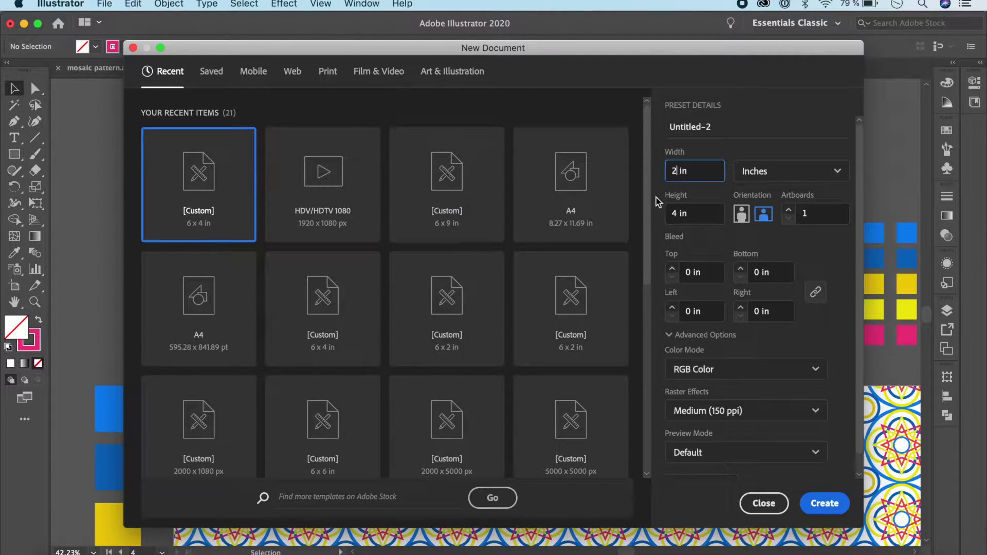
{"action": "double_click", "coordinate": [675, 216]}
{"action": "type", "text": "2"}
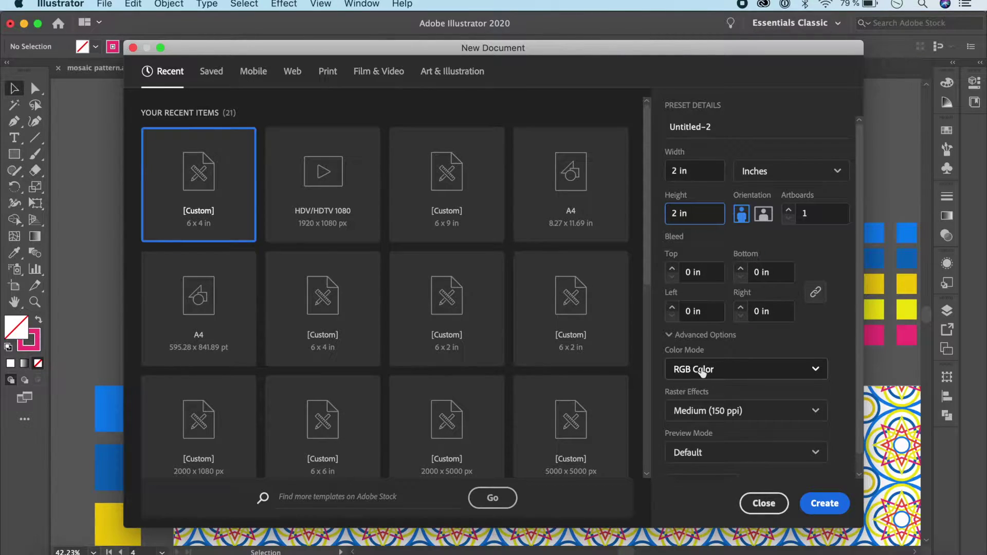
{"action": "left_click", "coordinate": [669, 337]}
{"action": "left_click", "coordinate": [669, 337]}
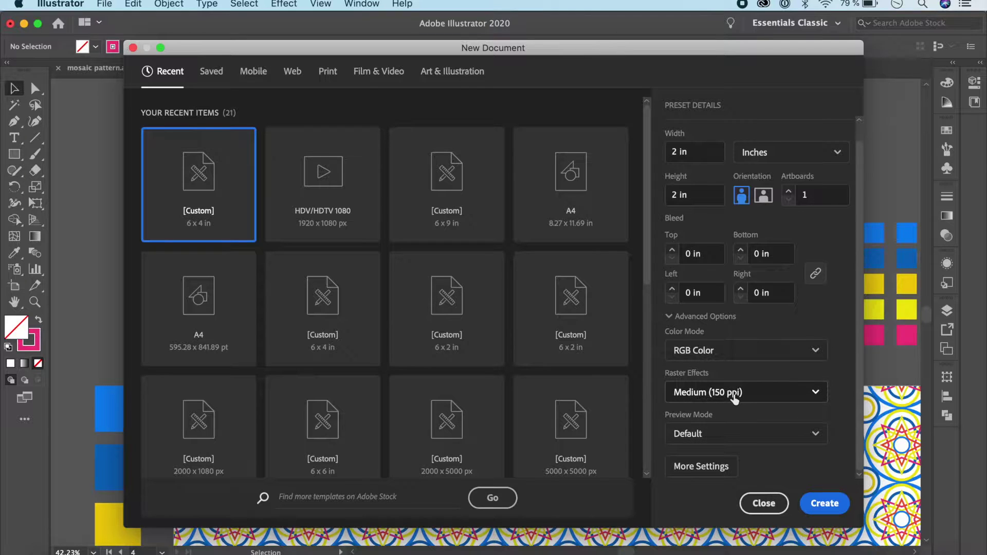
{"action": "left_click", "coordinate": [821, 505]}
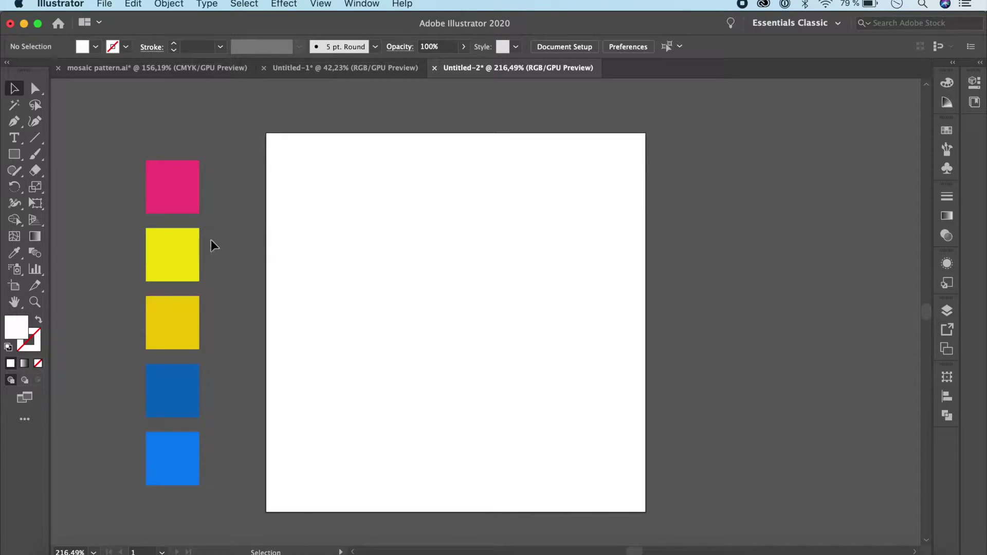
Step: Move the reference mosaic tile about 2.4 in to the right so it sits clear of the artboard
{"action": "left_click_drag", "start_coordinate": [449, 220], "coordinate": [761, 264]}
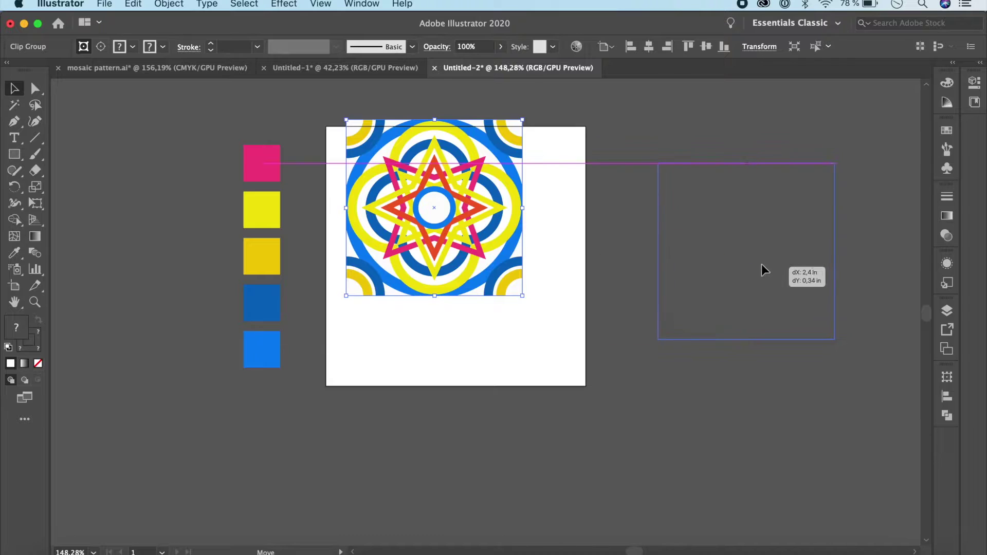
{"action": "left_click", "coordinate": [760, 373]}
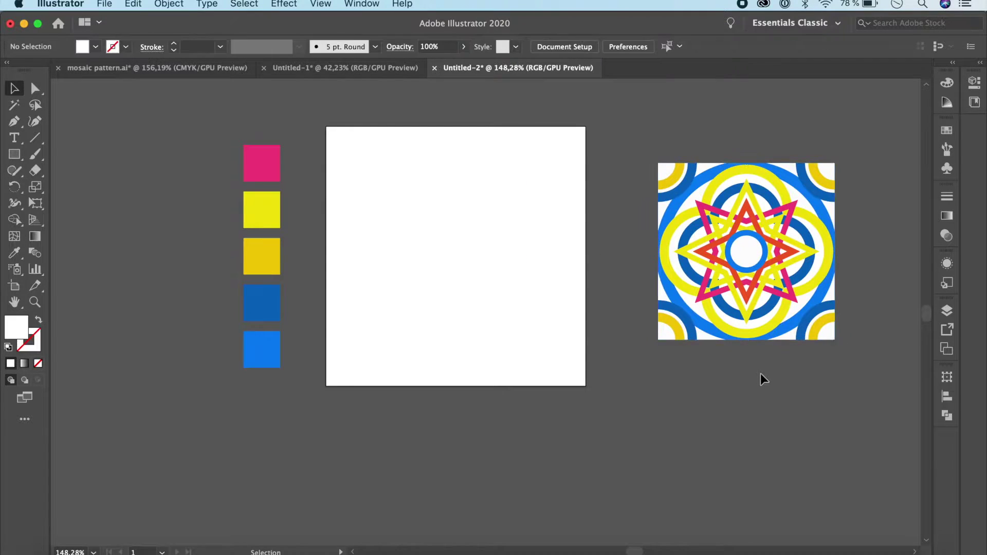
{"action": "scroll", "coordinate": [760, 373], "scroll_direction": "up", "scroll_amount": 2}
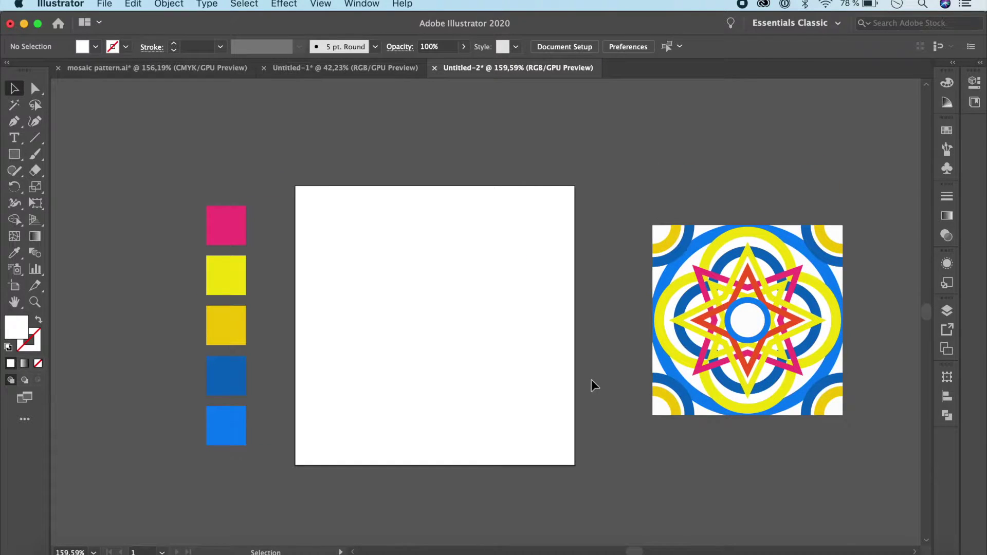
Step: Create a circle 2 in wide and 2 in high with the Ellipse tool
{"action": "left_click", "coordinate": [16, 160]}
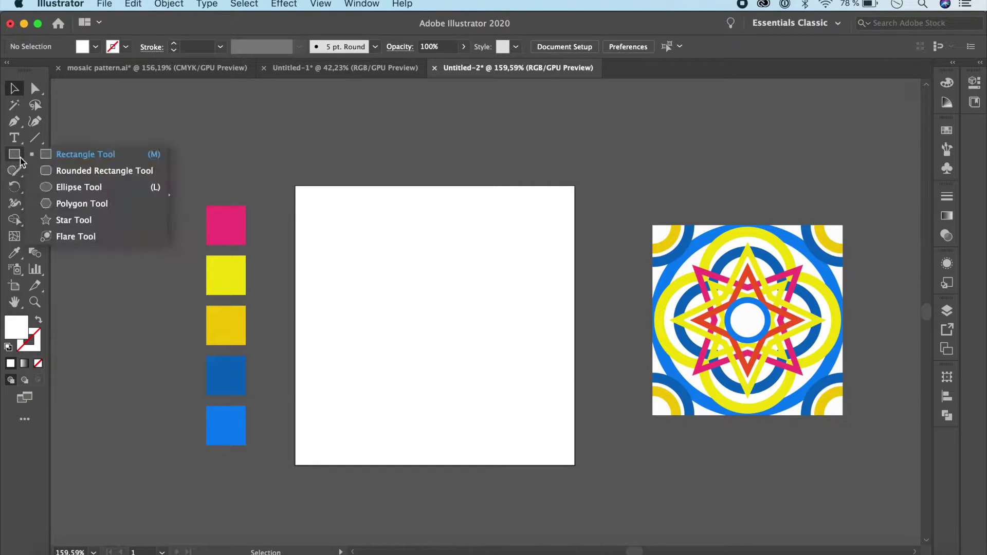
{"action": "left_click", "coordinate": [91, 191]}
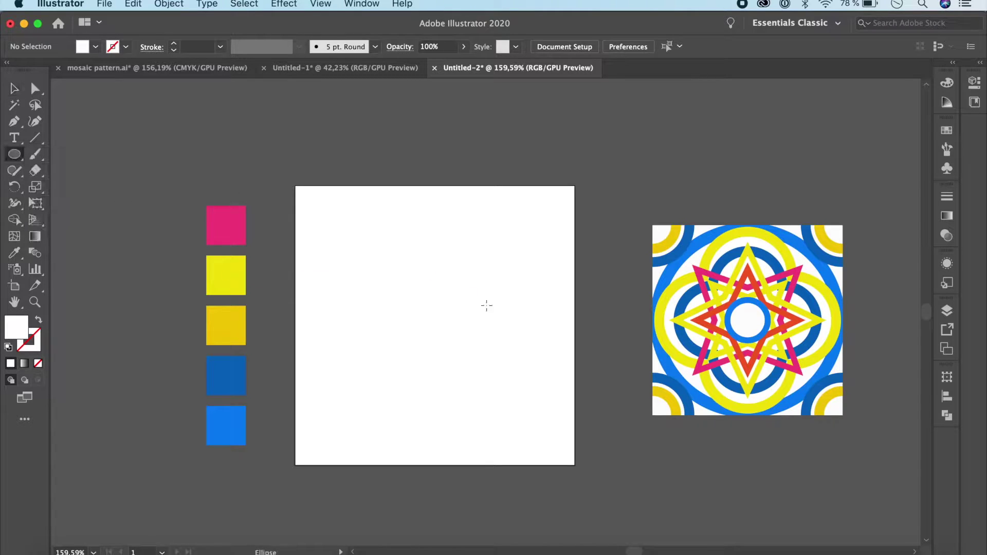
{"action": "left_click", "coordinate": [438, 276]}
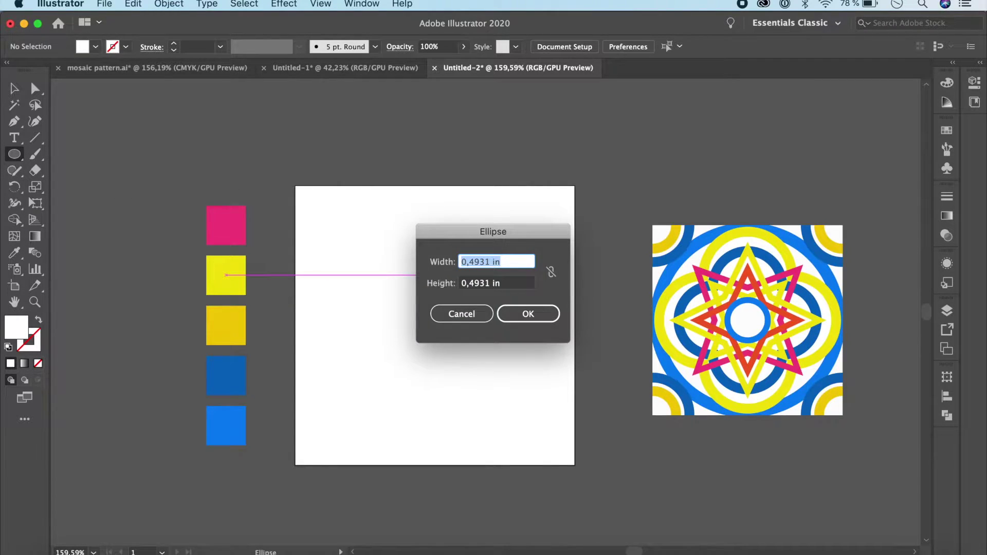
{"action": "type", "text": "2"}
{"action": "key", "text": "Tab"}
{"action": "type", "text": "2"}
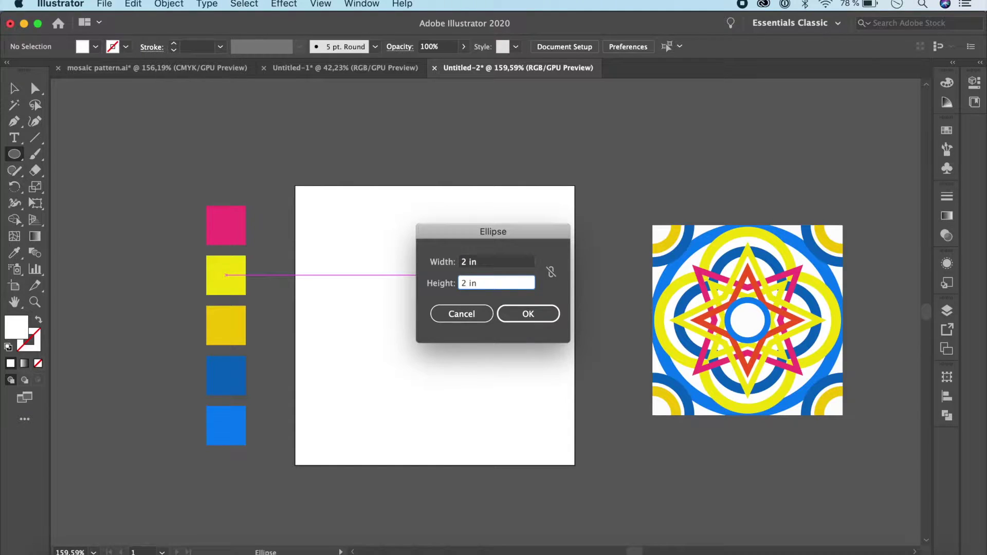
{"action": "key", "text": "Return"}
{"action": "key", "text": "backslash"}
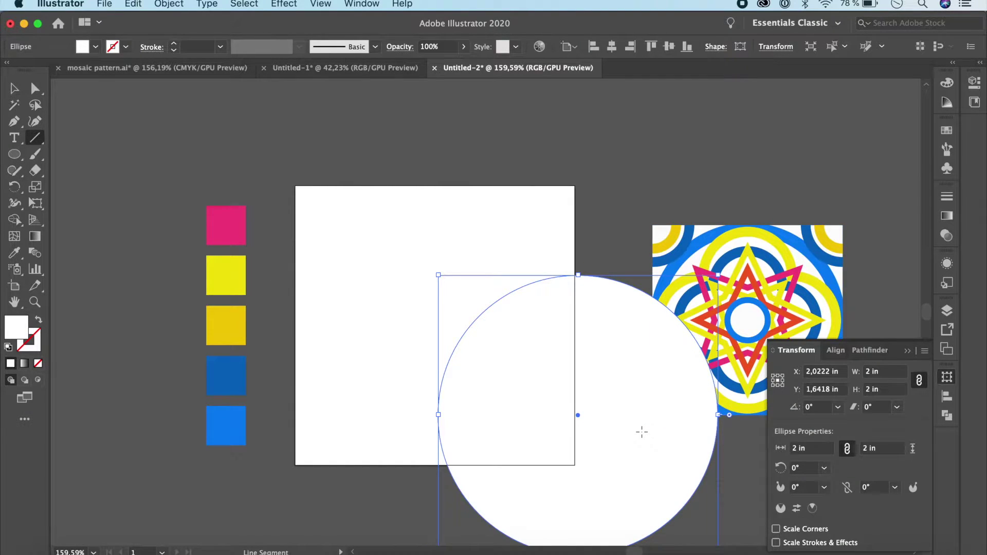
Step: Move the 2 in circle onto the artboard and align it to the artboard's horizontal centre
{"action": "left_click_drag", "start_coordinate": [580, 415], "coordinate": [435, 325]}
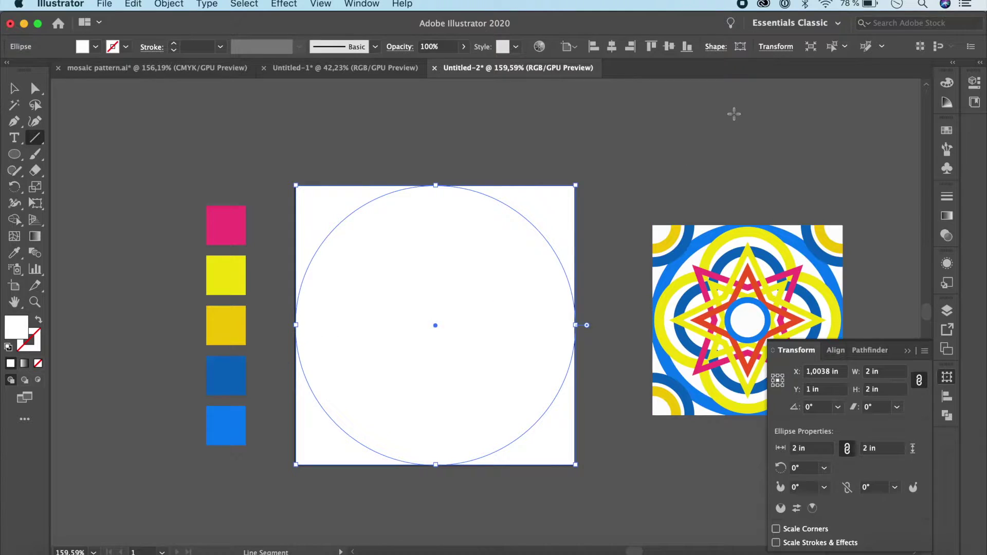
{"action": "left_click", "coordinate": [376, 5]}
{"action": "left_click", "coordinate": [367, 183]}
{"action": "left_click", "coordinate": [805, 407]}
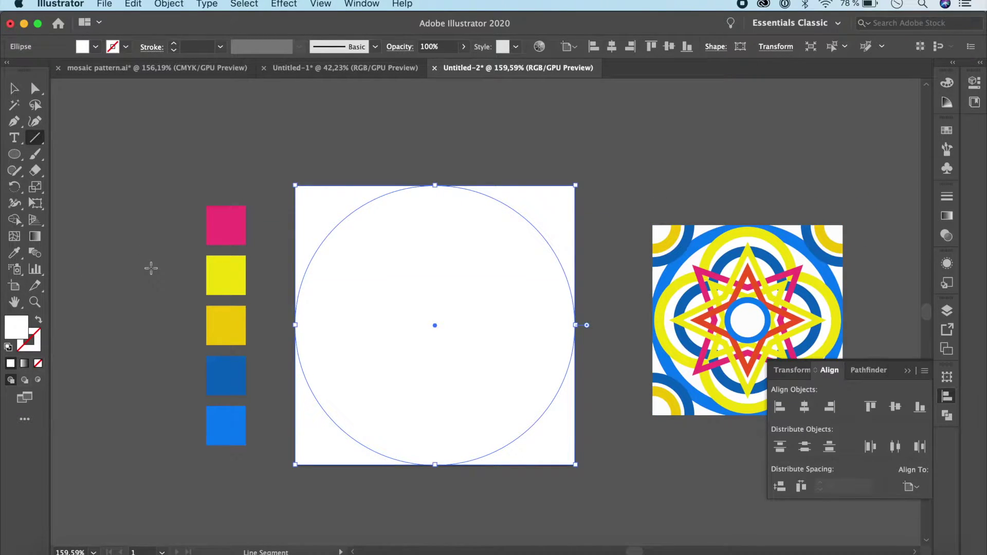
Step: Sample the bright blue swatch for the circle and swap it to the stroke, leaving the circle without fill
{"action": "key", "text": "i"}
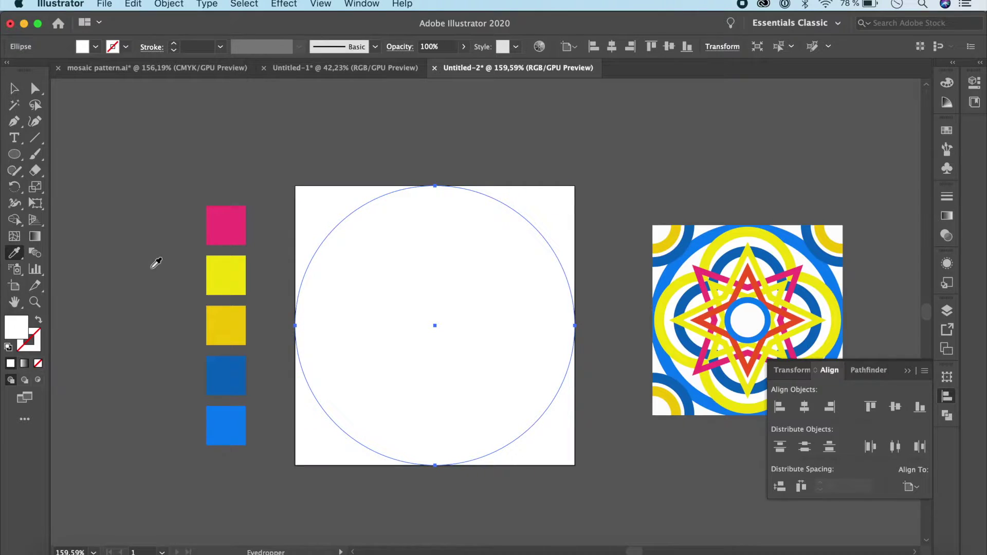
{"action": "left_click", "coordinate": [225, 415]}
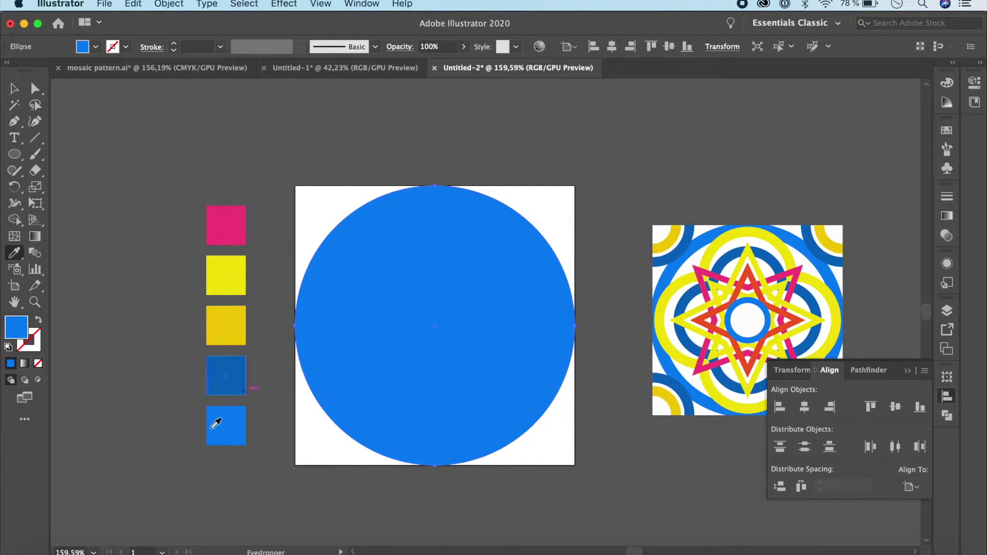
{"action": "left_click", "coordinate": [38, 323]}
{"action": "left_click", "coordinate": [34, 348]}
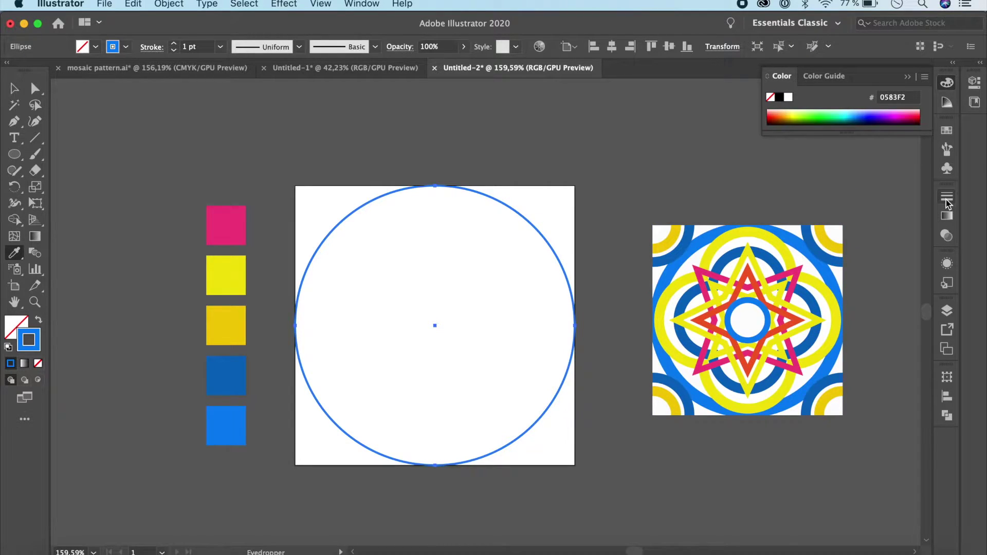
Step: Set the blue circle's stroke weight to 7 pt, align the stroke to the inside, and deselect the circle
{"action": "left_click", "coordinate": [361, 4]}
{"action": "scroll", "coordinate": [456, 420], "scroll_direction": "down", "scroll_amount": 5}
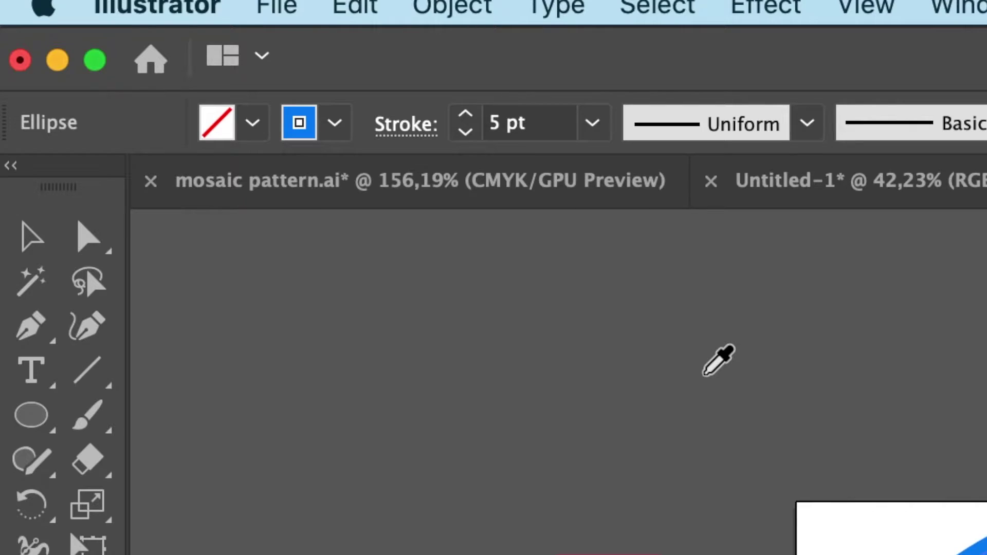
{"action": "key", "text": "v"}
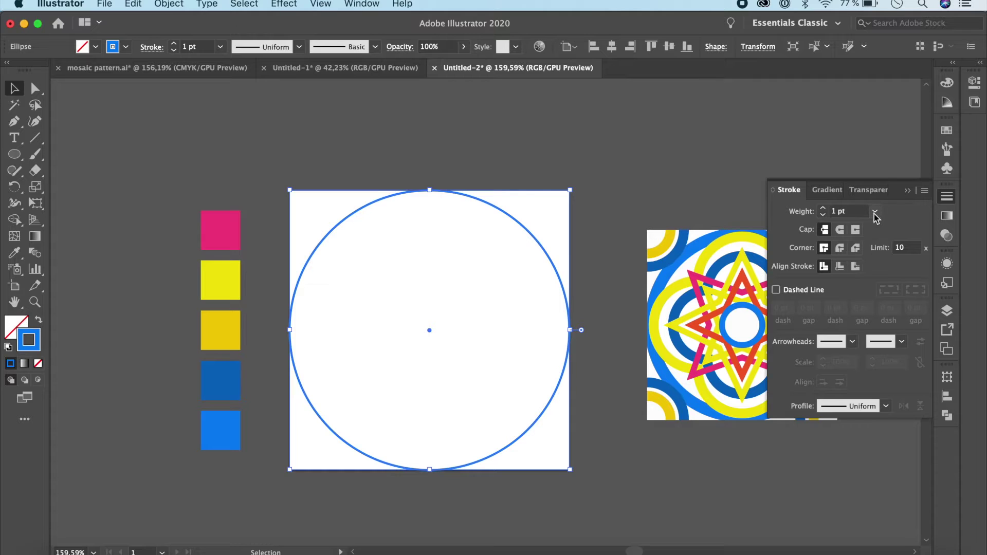
{"action": "left_click", "coordinate": [875, 211]}
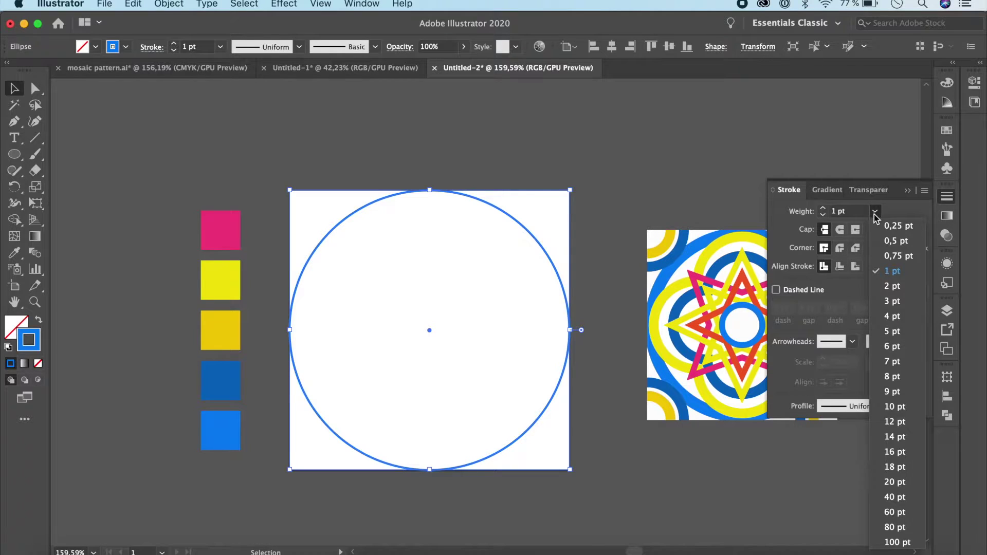
{"action": "left_click", "coordinate": [884, 362]}
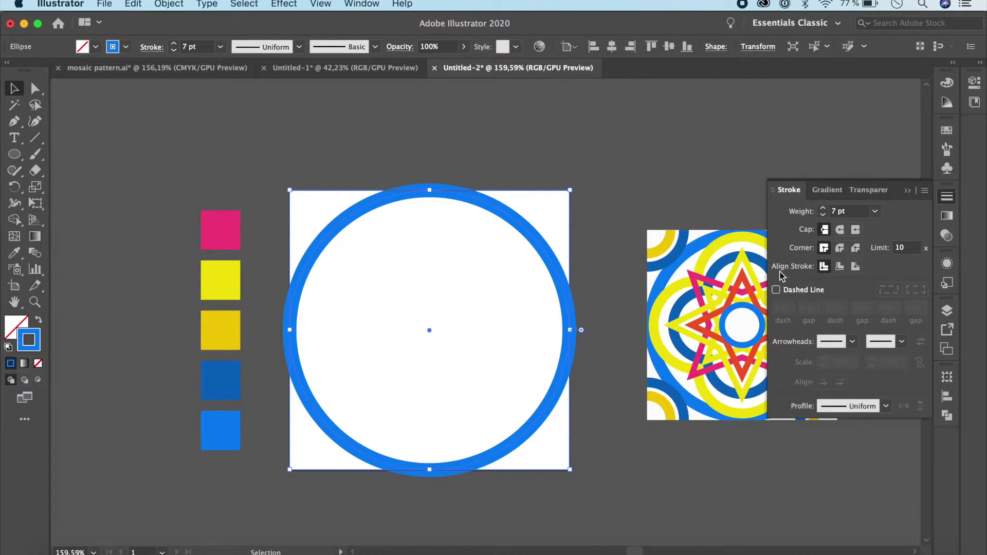
{"action": "left_click", "coordinate": [840, 268]}
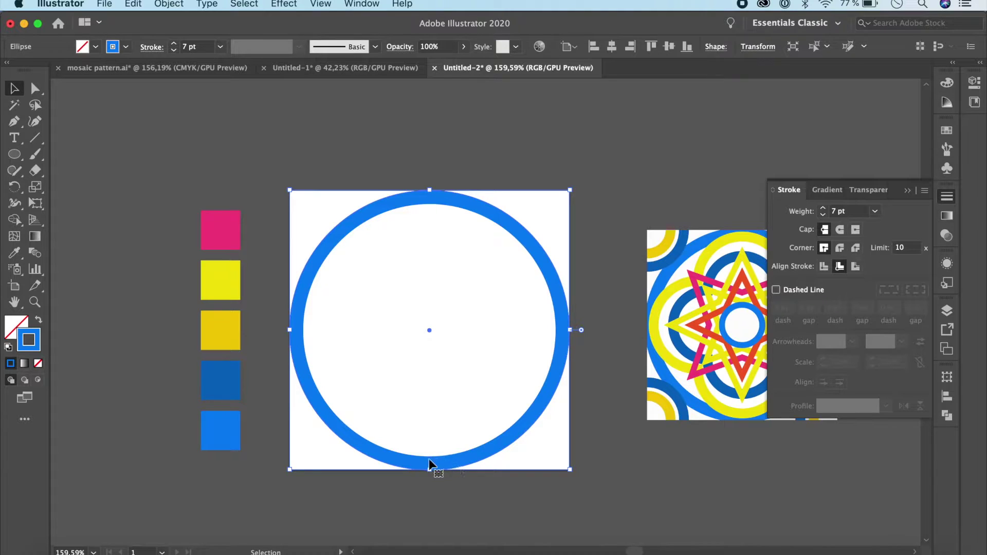
{"action": "scroll", "coordinate": [419, 459], "scroll_direction": "up", "scroll_amount": 6}
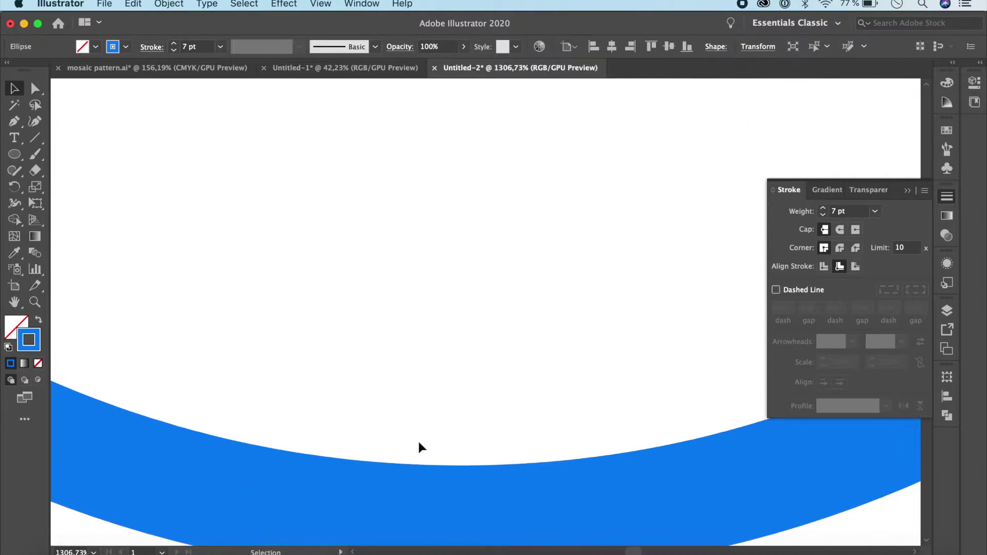
{"action": "scroll", "coordinate": [419, 445], "scroll_direction": "up", "scroll_amount": 2}
{"action": "scroll", "coordinate": [419, 445], "scroll_direction": "right", "scroll_amount": 3}
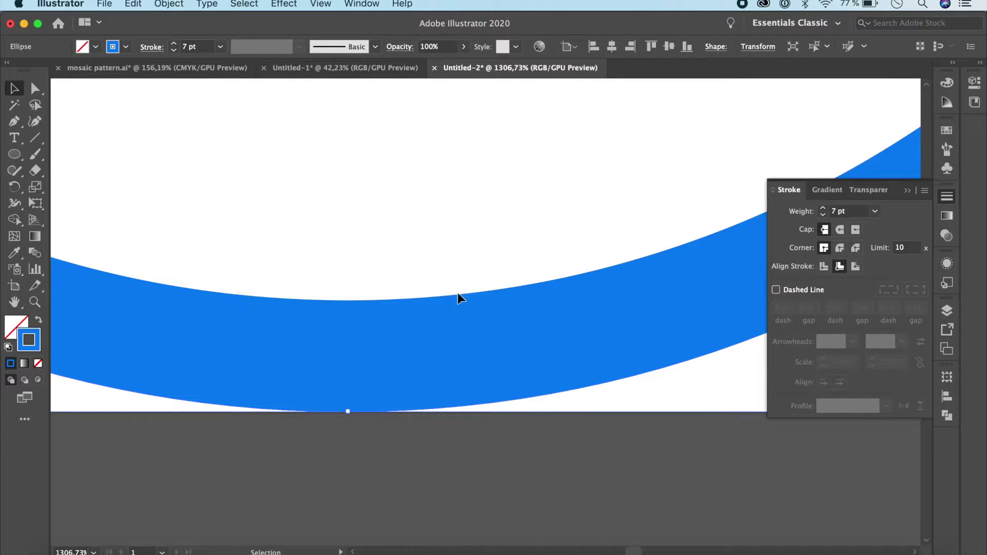
{"action": "scroll", "coordinate": [491, 363], "scroll_direction": "down", "scroll_amount": 5}
{"action": "left_click", "coordinate": [511, 357]}
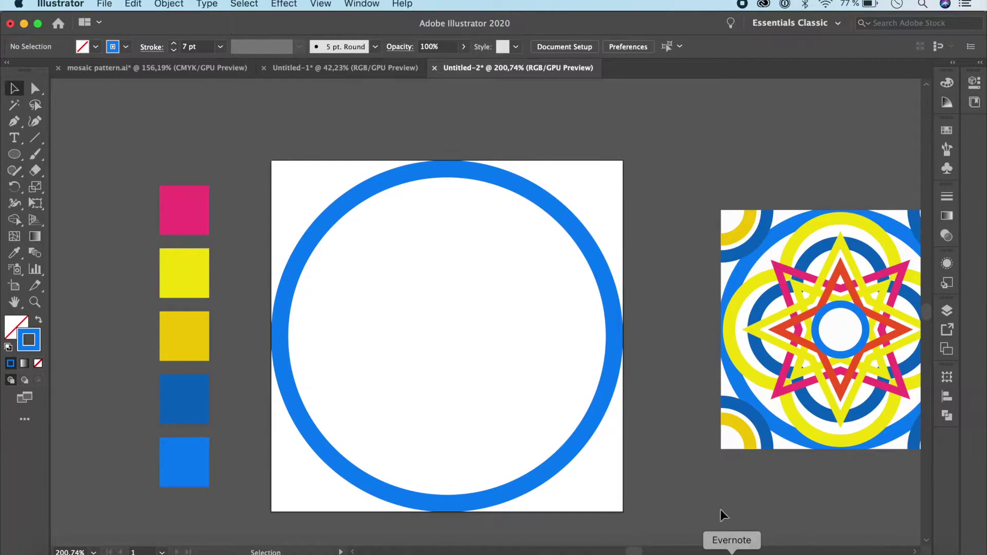
Step: Create a circle 1 in wide and 1 in high below the artboard and align its stroke to the inside
{"action": "left_click", "coordinate": [735, 314]}
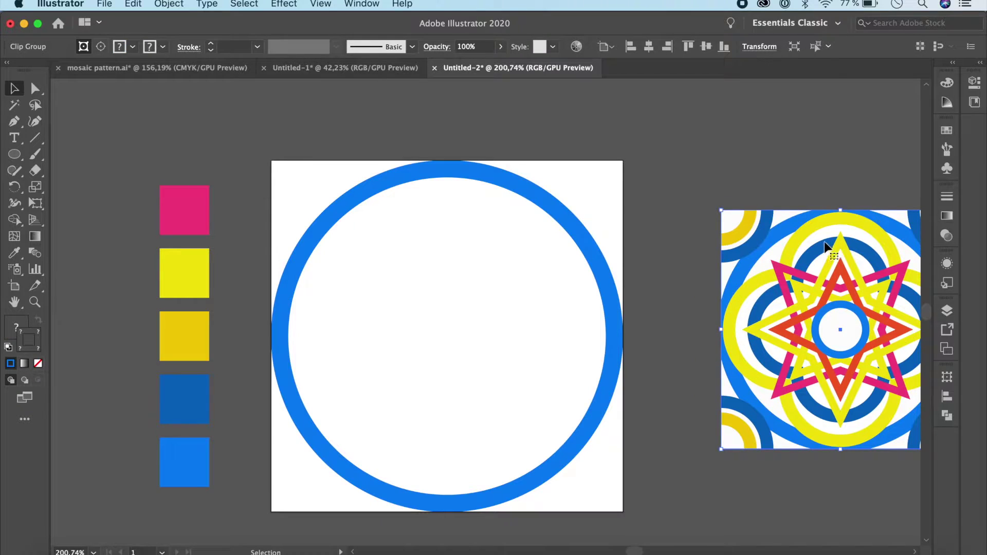
{"action": "left_click", "coordinate": [13, 159]}
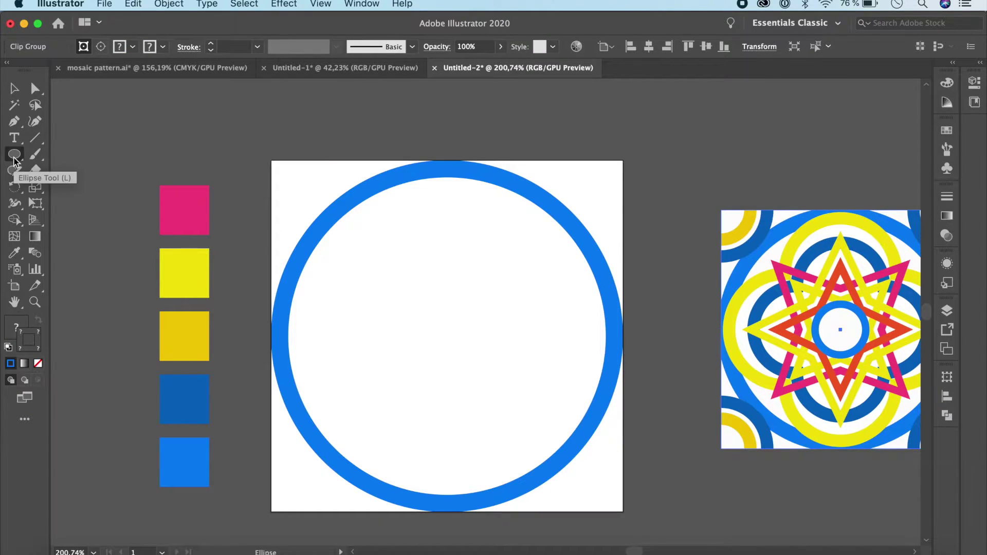
{"action": "scroll", "coordinate": [462, 327], "scroll_direction": "down", "scroll_amount": 15}
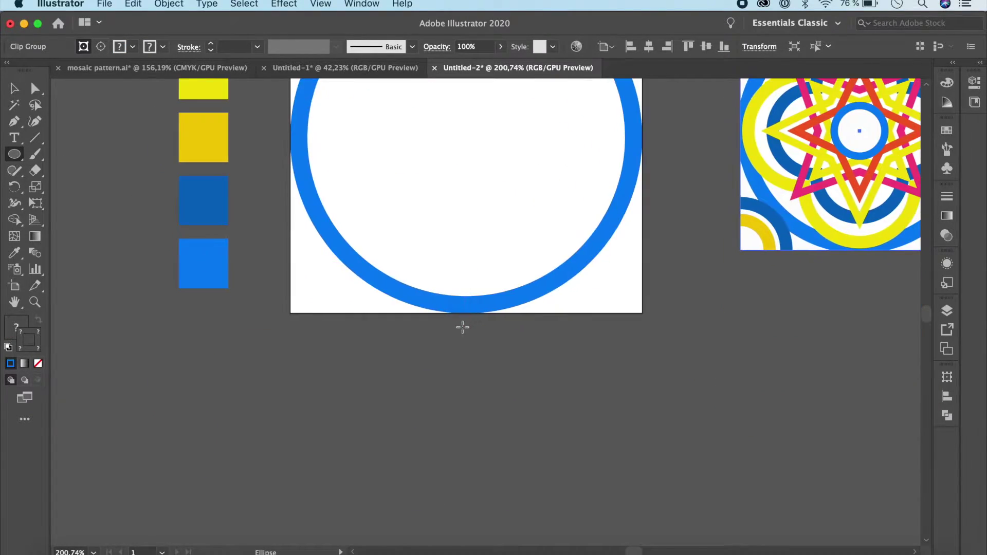
{"action": "left_click", "coordinate": [463, 327]}
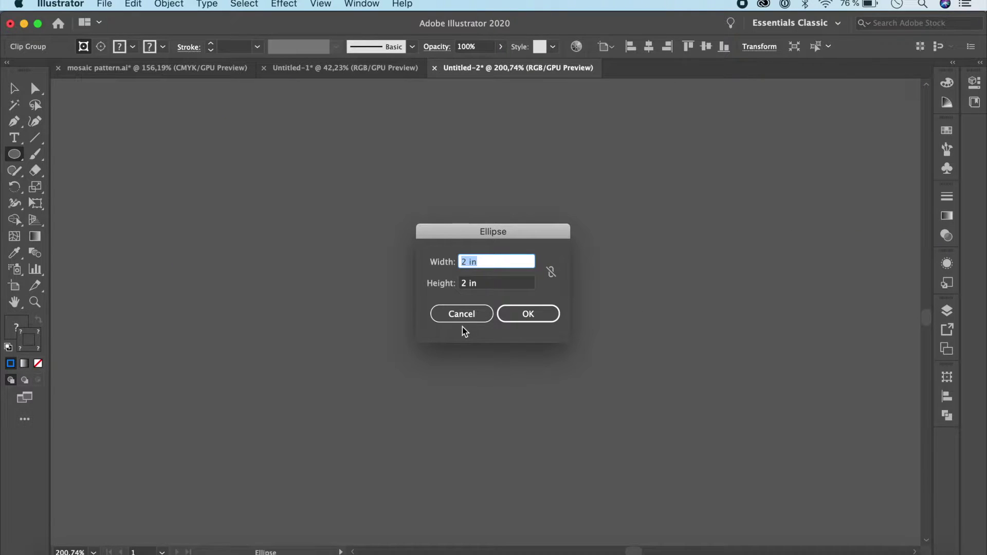
{"action": "type", "text": "1"}
{"action": "left_click", "coordinate": [465, 282]}
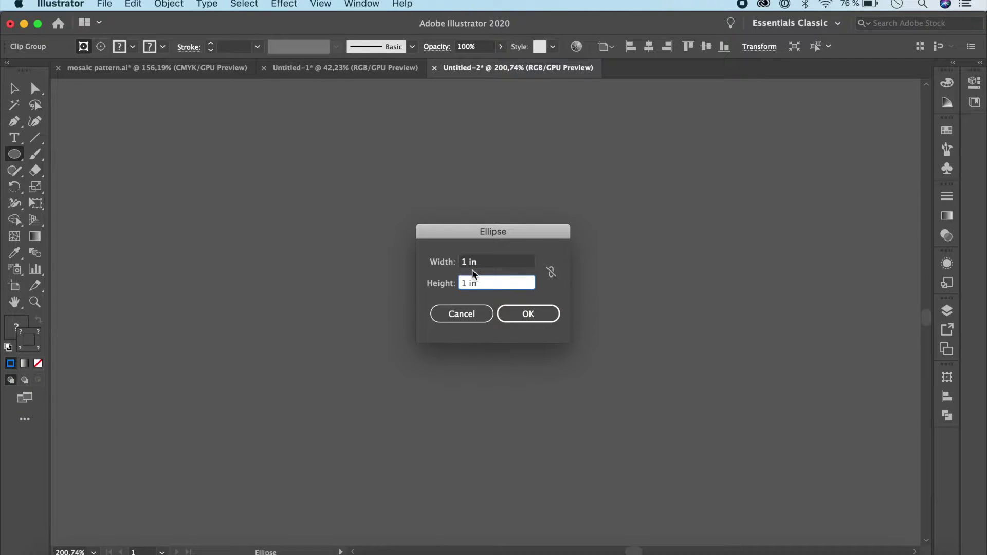
{"action": "left_click", "coordinate": [524, 322]}
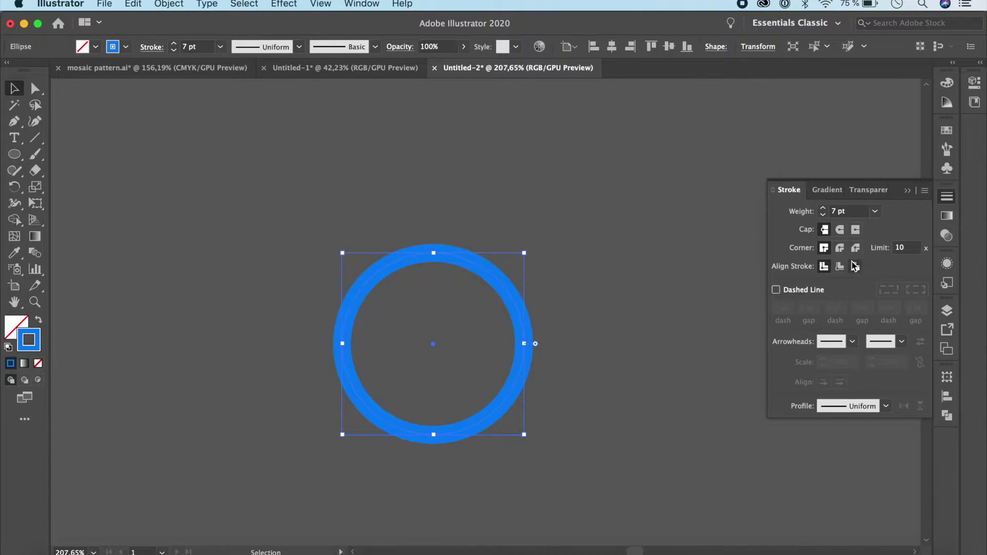
{"action": "left_click", "coordinate": [841, 266]}
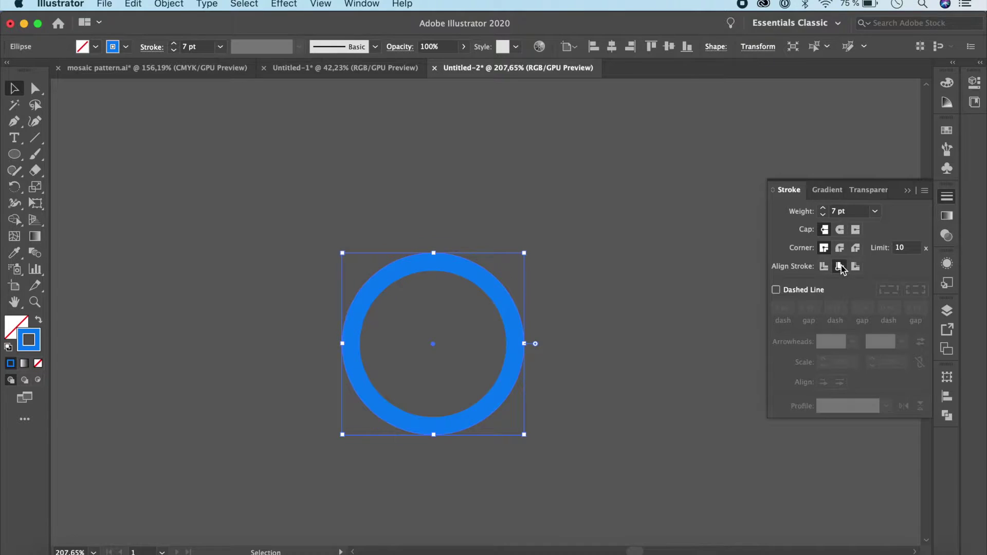
Step: Recolour the 1 in circle's stroke with the bright yellow from the Fishing hunt library colour theme
{"action": "scroll", "coordinate": [695, 334], "scroll_direction": "down", "scroll_amount": 5}
{"action": "scroll", "coordinate": [617, 401], "scroll_direction": "up", "scroll_amount": 5}
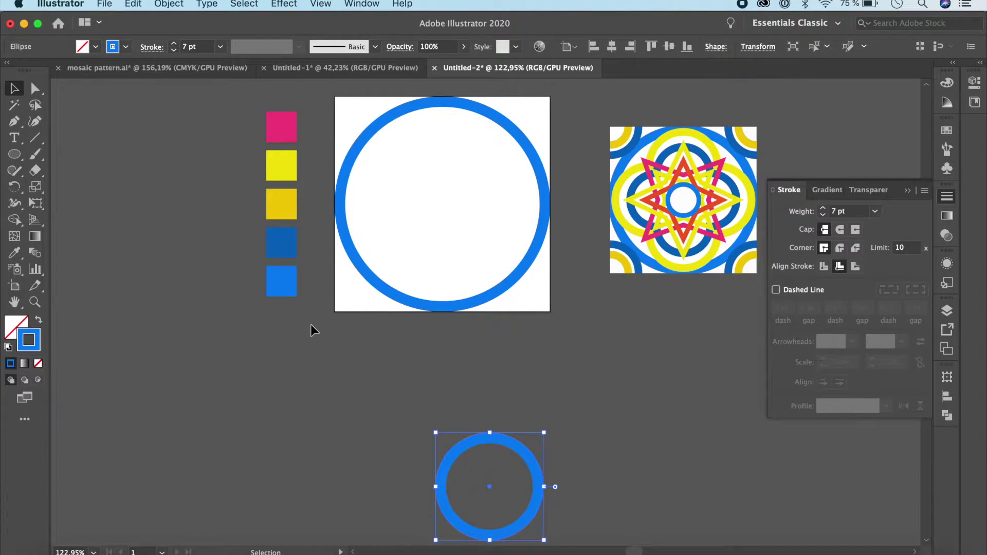
{"action": "key", "text": "i"}
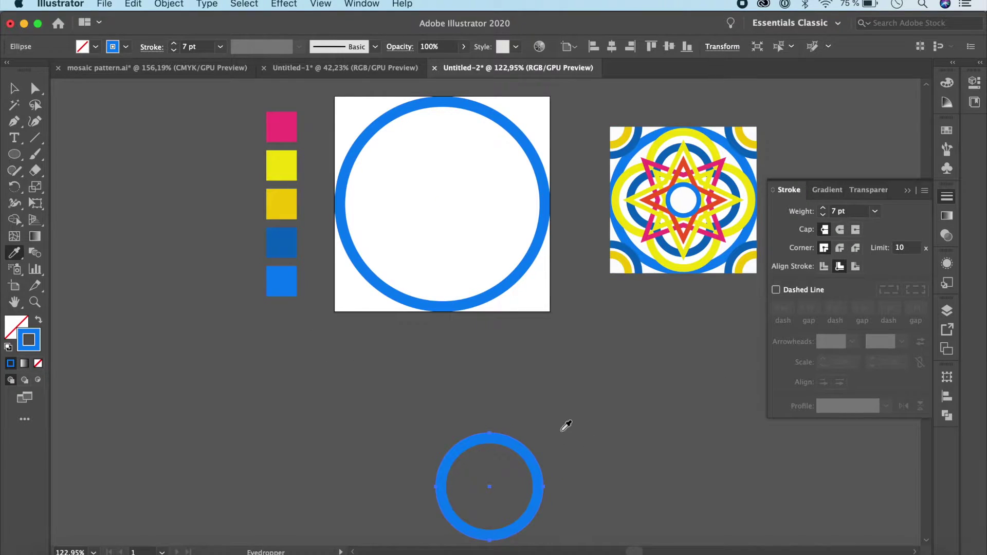
{"action": "left_click", "coordinate": [974, 102]}
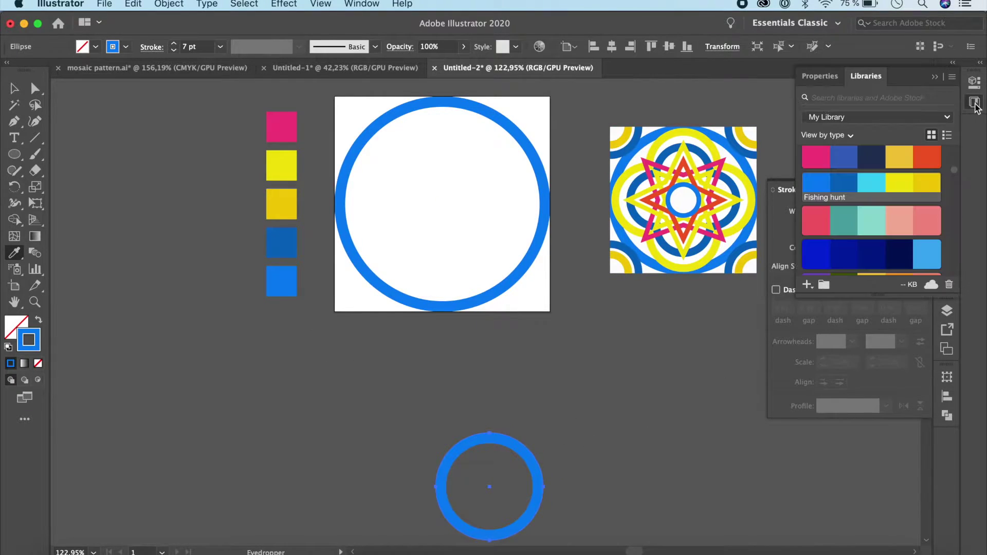
{"action": "mouse_move", "coordinate": [897, 190]}
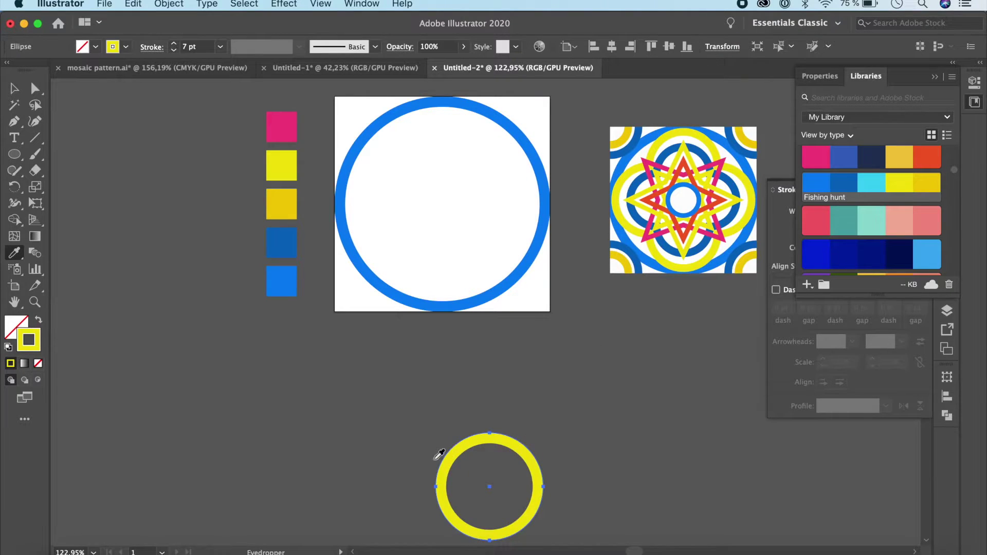
Step: Duplicate the yellow circle straight down so the copy touches the original's lower edge
{"action": "key", "text": "v"}
{"action": "scroll", "coordinate": [404, 267], "scroll_direction": "up", "scroll_amount": 2}
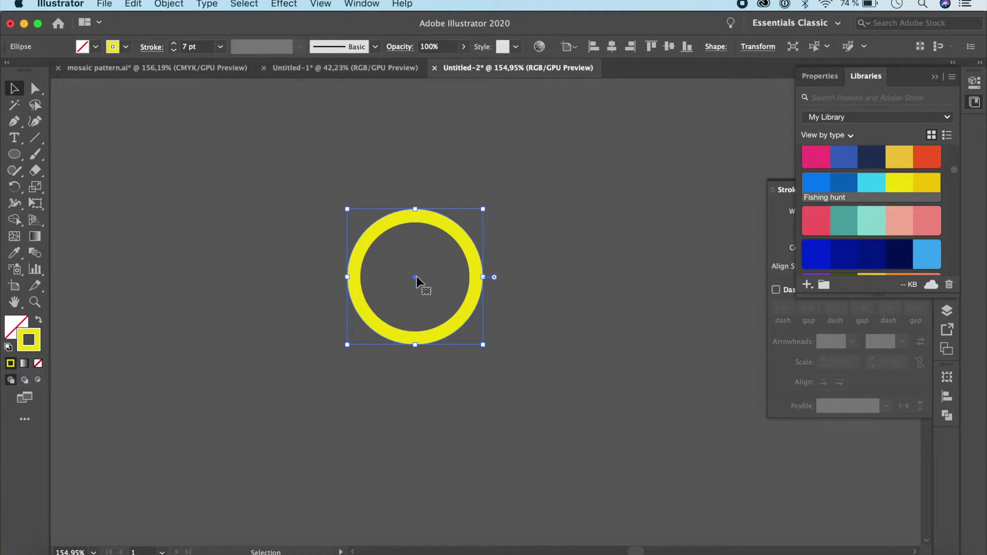
{"action": "scroll", "coordinate": [416, 276], "scroll_direction": "down", "scroll_amount": 5}
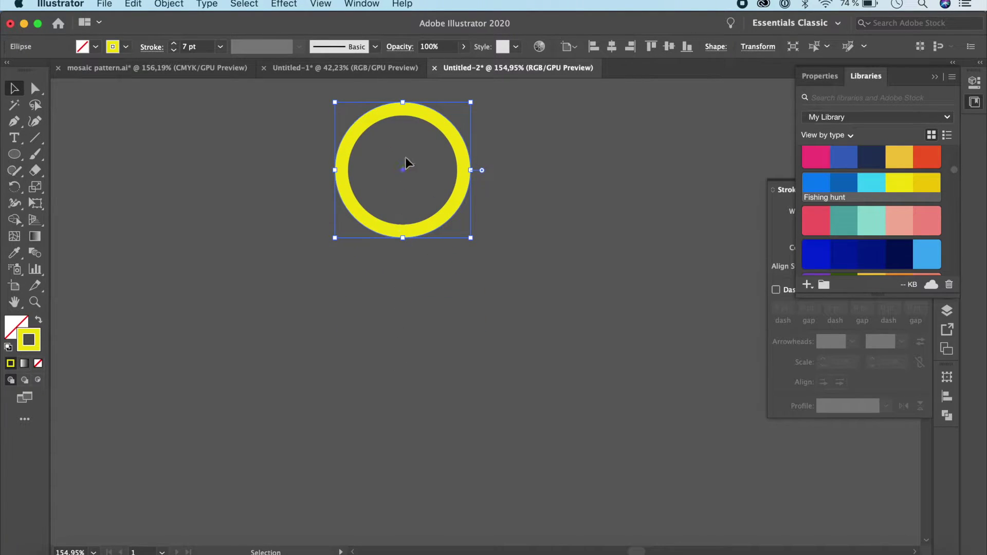
{"action": "left_click_drag", "start_coordinate": [402, 171], "coordinate": [403, 306]}
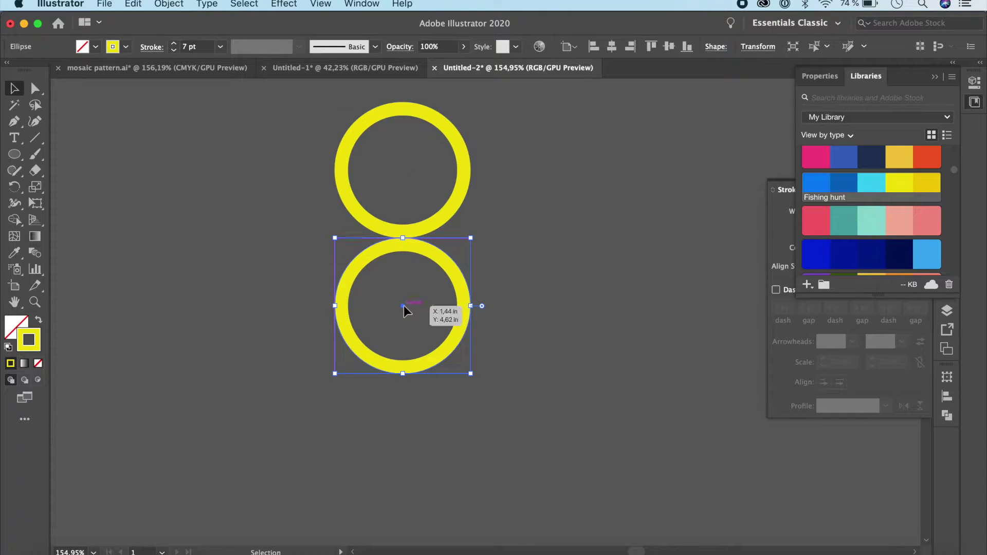
{"action": "left_click", "coordinate": [550, 297]}
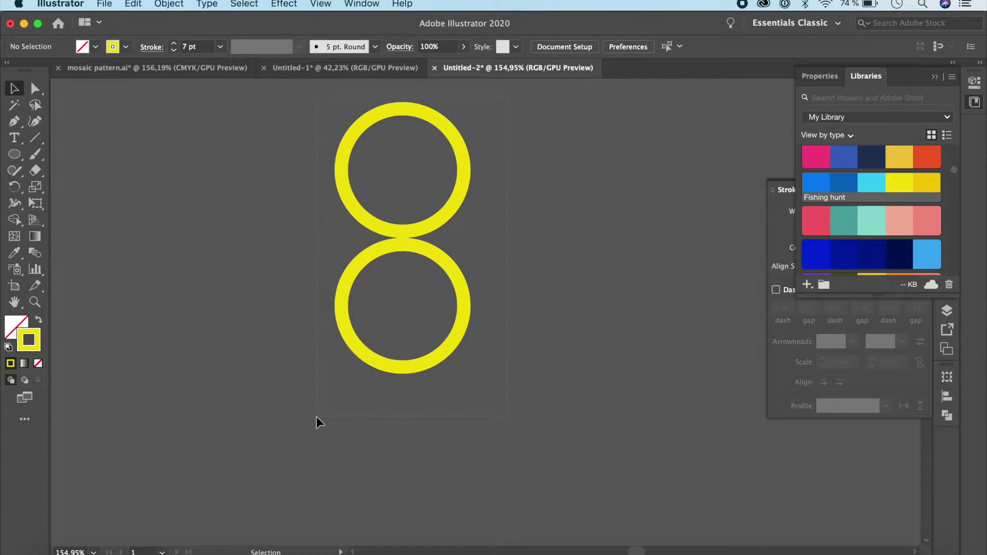
Step: Rotate a copy of both yellow circles by 90° around their touching point, forming a four-circle cross
{"action": "left_click_drag", "start_coordinate": [316, 417], "coordinate": [393, 261]}
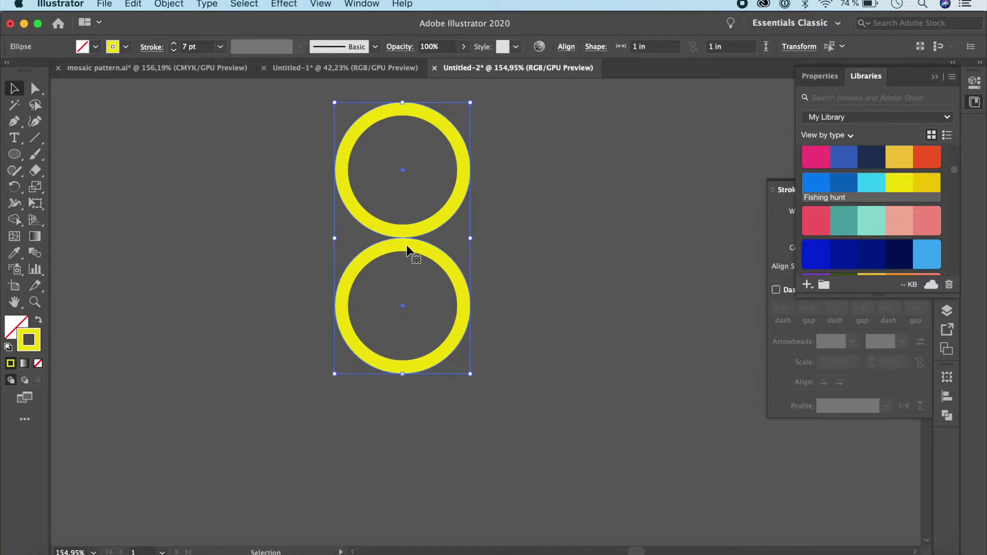
{"action": "left_click", "coordinate": [14, 185]}
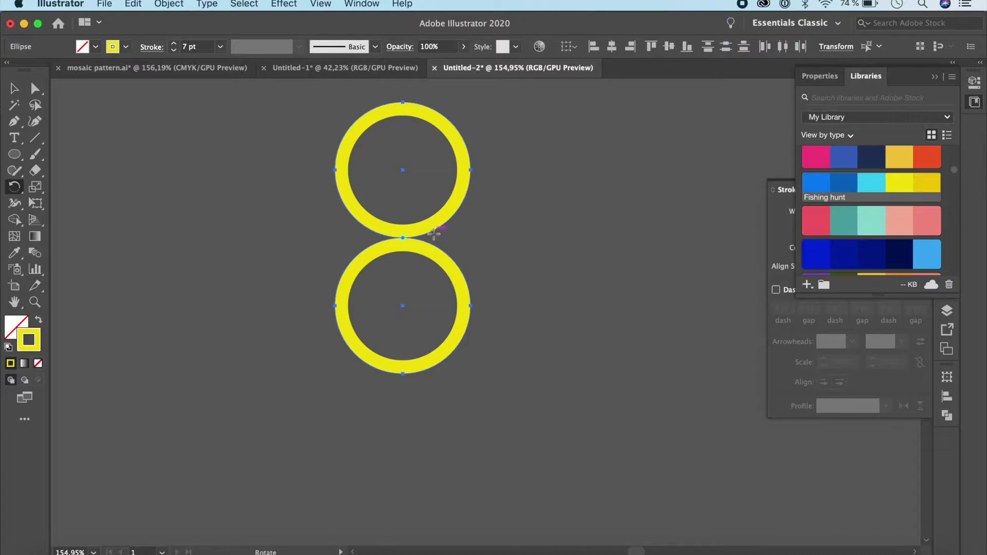
{"action": "scroll", "coordinate": [433, 230], "scroll_direction": "up", "scroll_amount": 3}
{"action": "scroll", "coordinate": [433, 230], "scroll_direction": "up", "scroll_amount": 2}
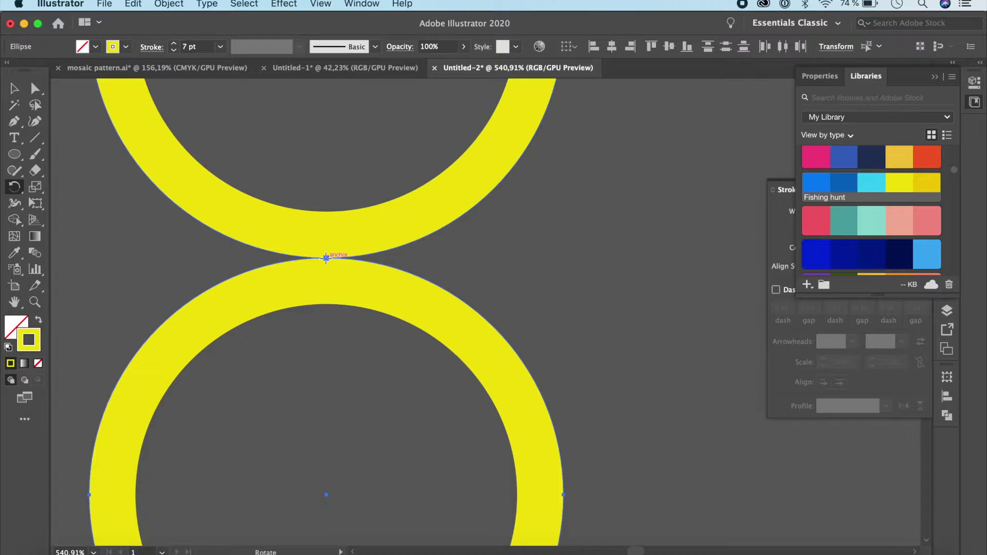
{"action": "scroll", "coordinate": [324, 253], "scroll_direction": "down", "scroll_amount": 4}
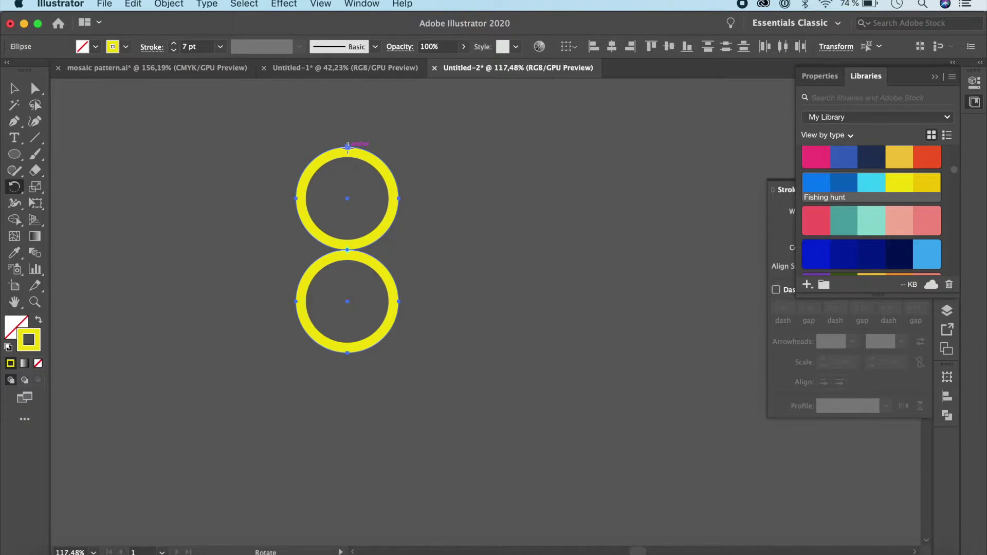
{"action": "left_click_drag", "start_coordinate": [348, 146], "coordinate": [218, 225]}
{"action": "left_click", "coordinate": [15, 88]}
{"action": "left_click", "coordinate": [363, 486]}
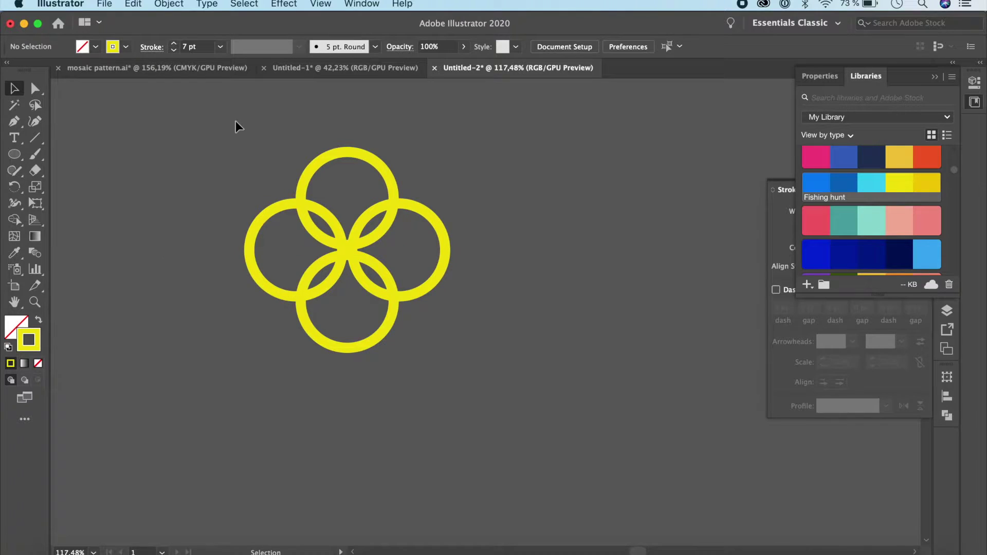
Step: Select the four yellow circles and swap their stroke colour to the fill
{"action": "key", "text": "super+a"}
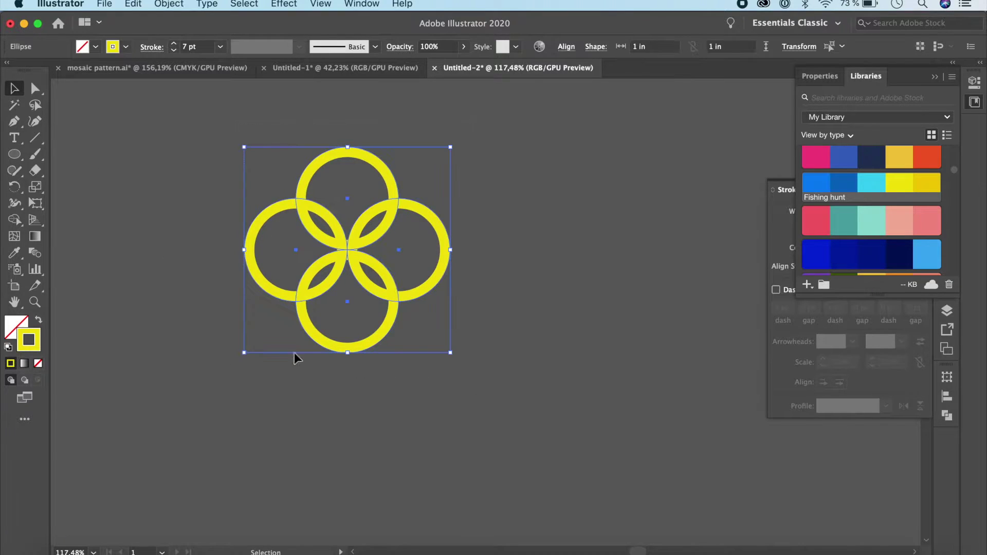
{"action": "left_click", "coordinate": [38, 320]}
{"action": "left_click", "coordinate": [13, 329]}
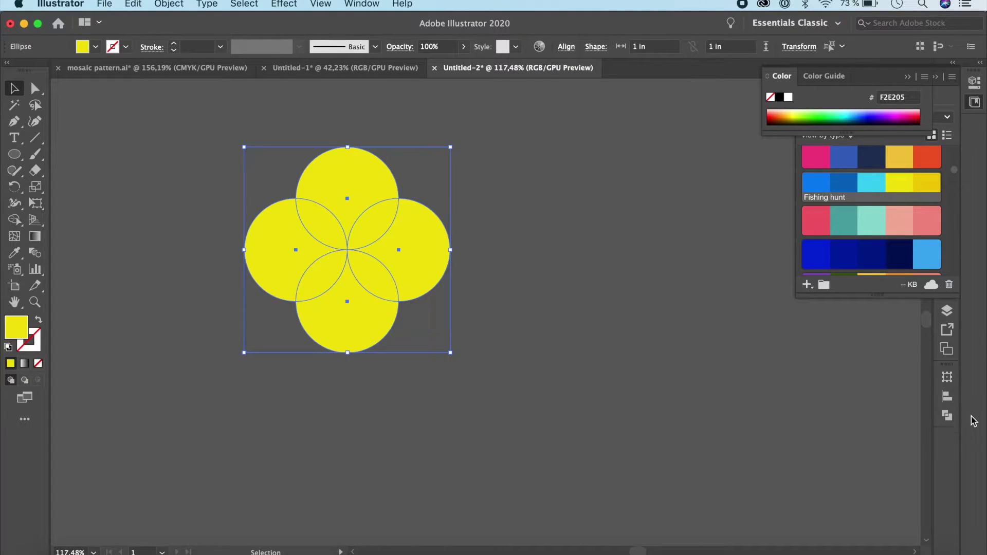
Step: Unite the four filled circles into a single clover shape with Pathfinder
{"action": "left_click", "coordinate": [948, 416]}
{"action": "left_click", "coordinate": [355, 2]}
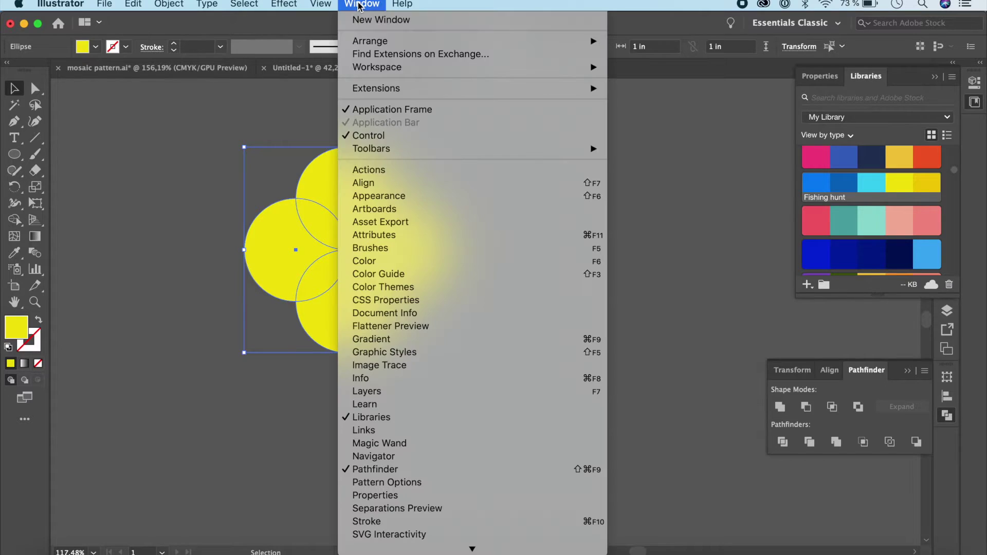
{"action": "scroll", "coordinate": [456, 348], "scroll_direction": "down", "scroll_amount": 5}
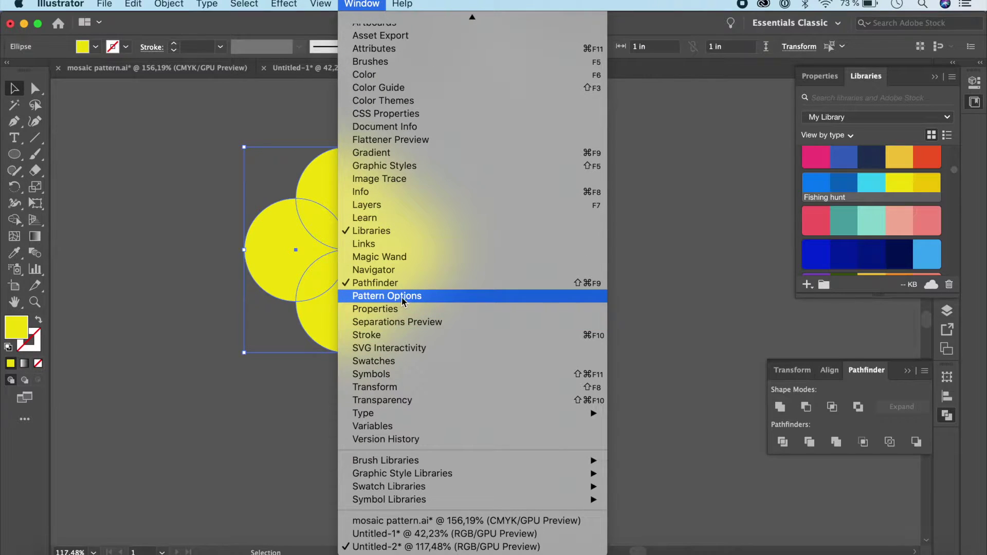
{"action": "left_click", "coordinate": [803, 408]}
{"action": "left_click", "coordinate": [781, 407]}
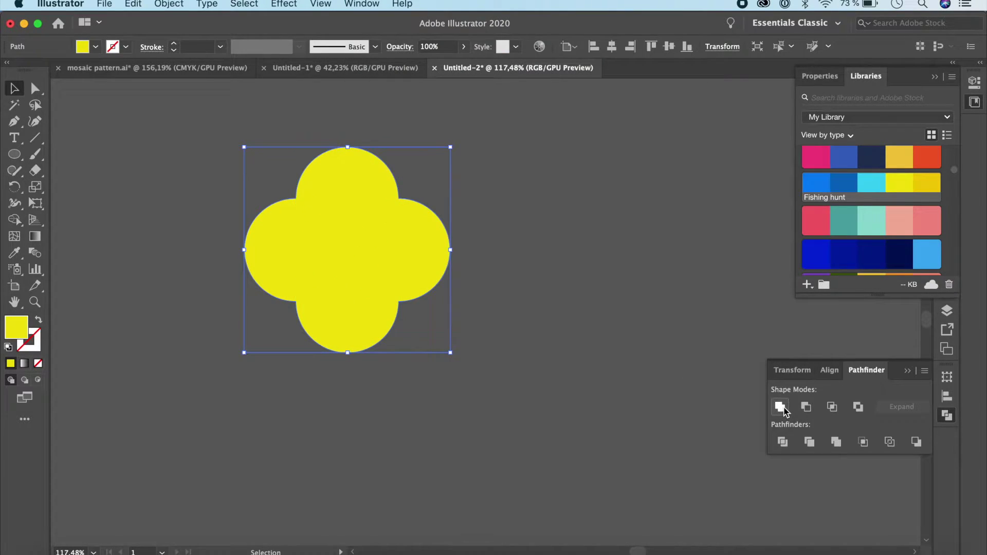
Step: Swap the clover's yellow fill back to the stroke and set the stroke weight to 5 pt
{"action": "left_click", "coordinate": [43, 319]}
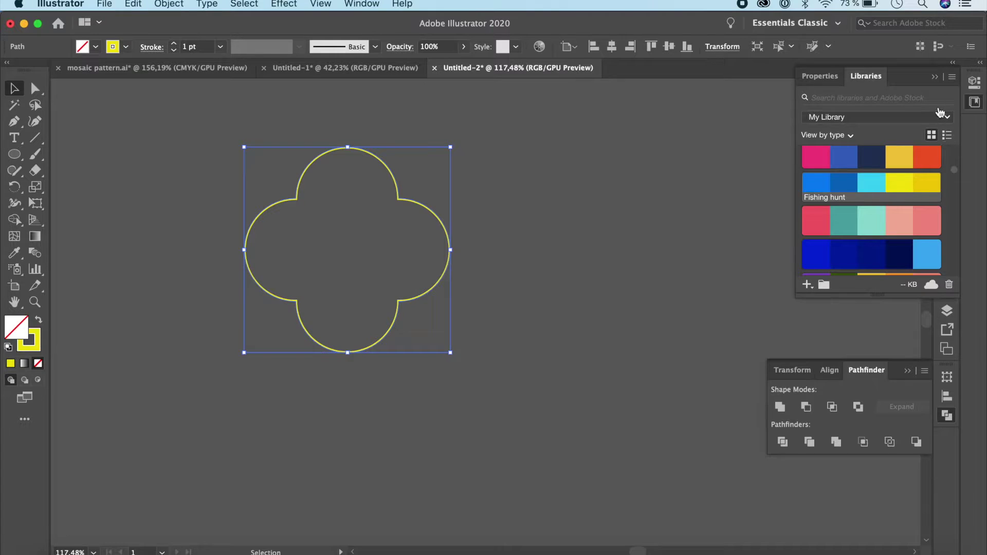
{"action": "left_click", "coordinate": [947, 196]}
{"action": "left_click", "coordinate": [875, 211]}
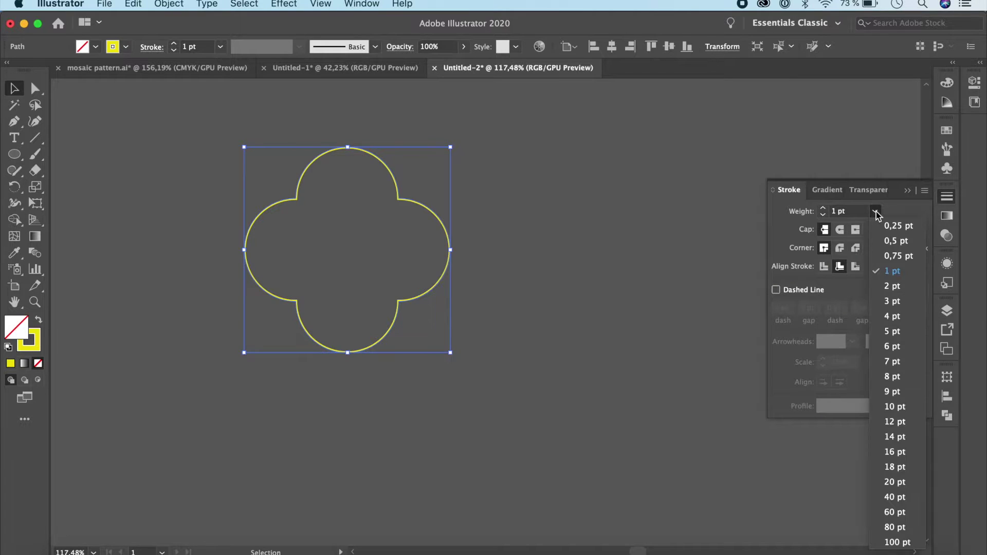
{"action": "left_click", "coordinate": [893, 331]}
{"action": "left_click", "coordinate": [657, 338]}
Step: Move the clover outline onto the artboard over the blue circle and centre it on the artboard
{"action": "key", "text": "super+0"}
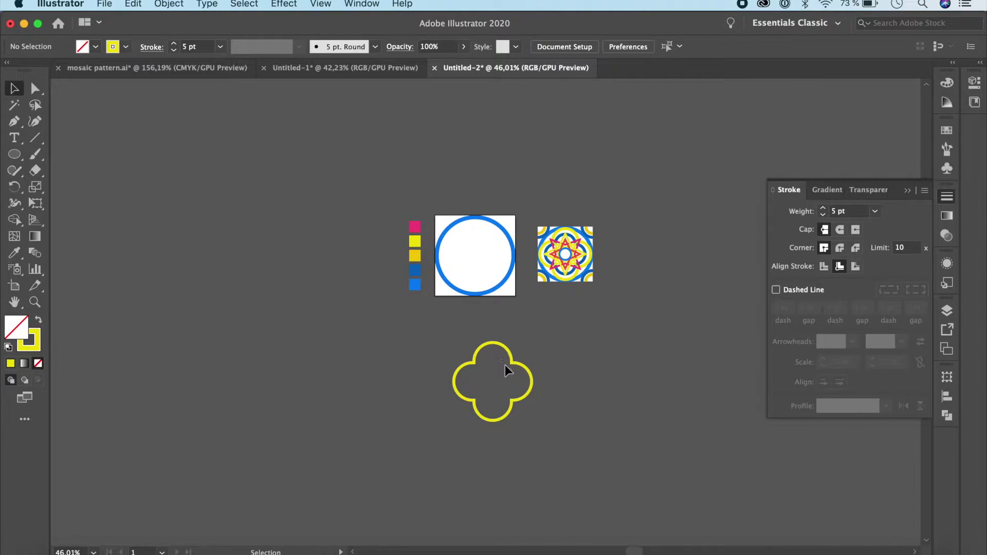
{"action": "left_click_drag", "start_coordinate": [530, 387], "coordinate": [516, 255]}
{"action": "scroll", "coordinate": [516, 255], "scroll_direction": "up", "scroll_amount": 5}
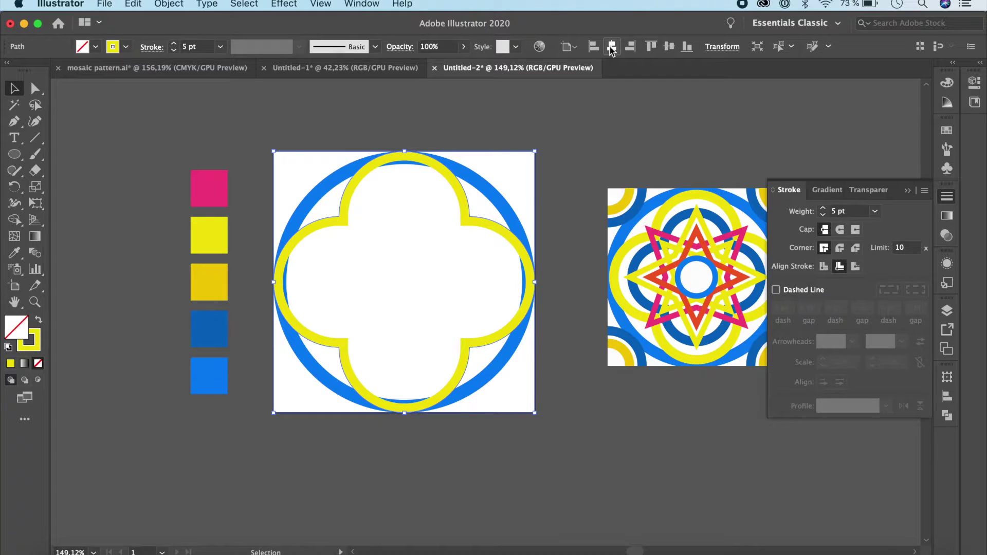
{"action": "left_click", "coordinate": [581, 131]}
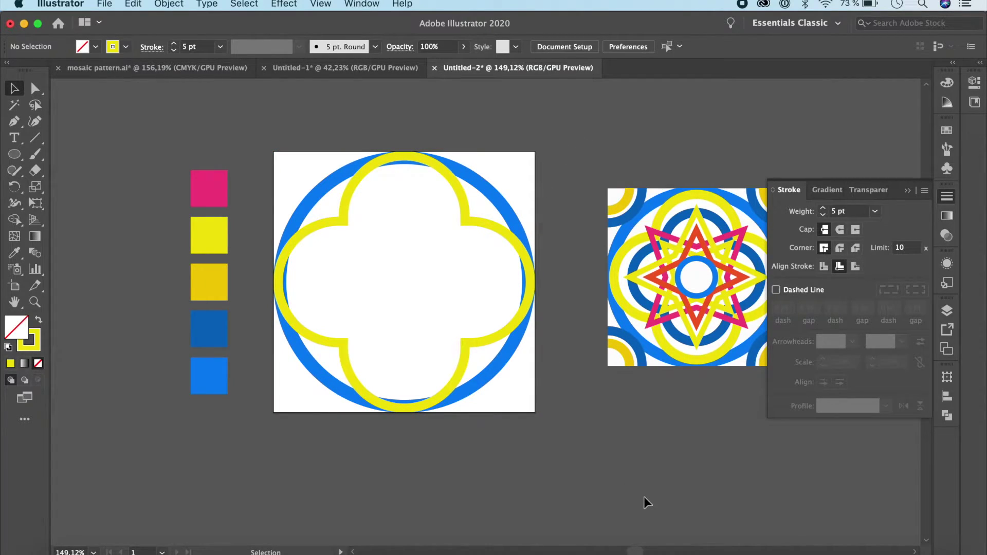
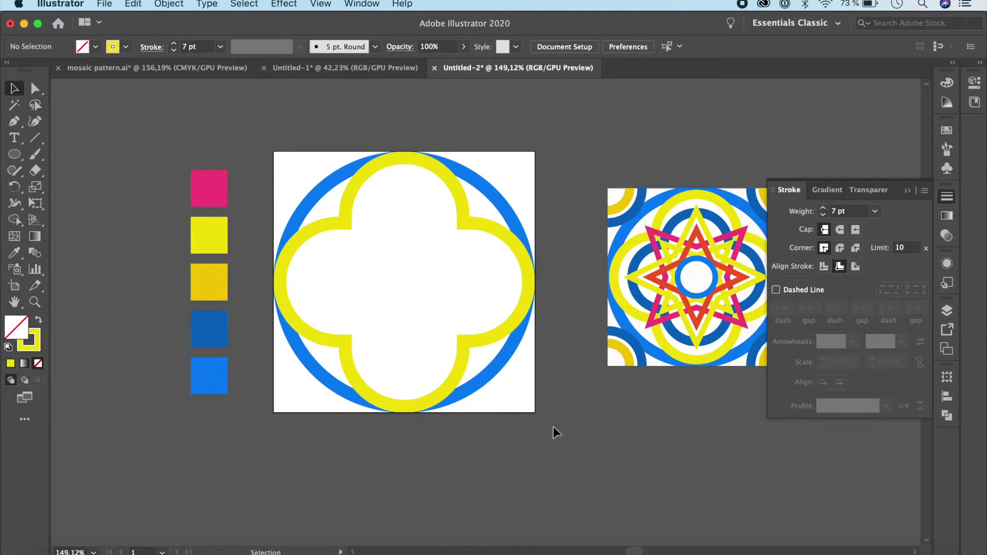
Step: Paste a copy of the clover outline in front and scale it down proportionally around its centre inside the original
{"action": "left_click", "coordinate": [501, 335]}
{"action": "key", "text": "cmd+c"}
{"action": "key", "text": "super+f"}
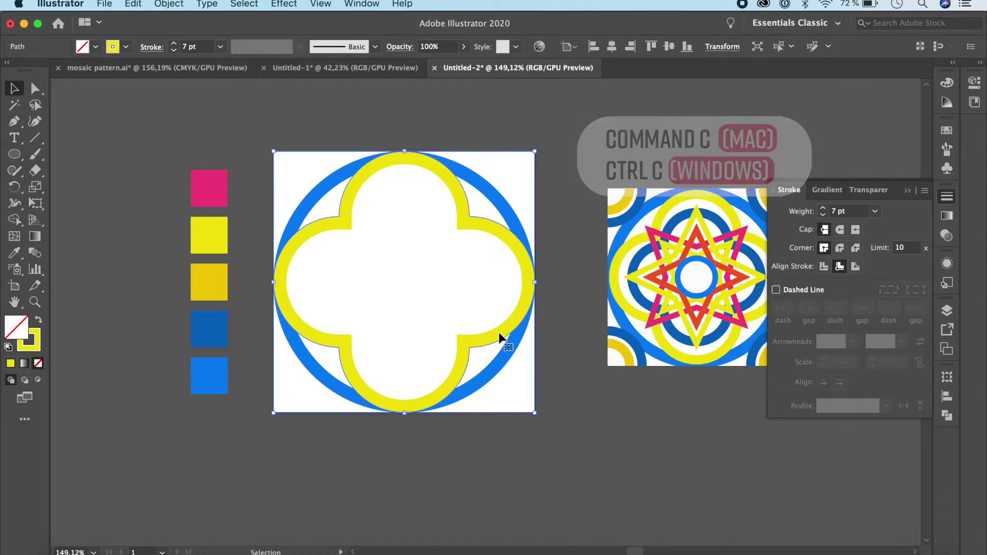
{"action": "key", "text": "v"}
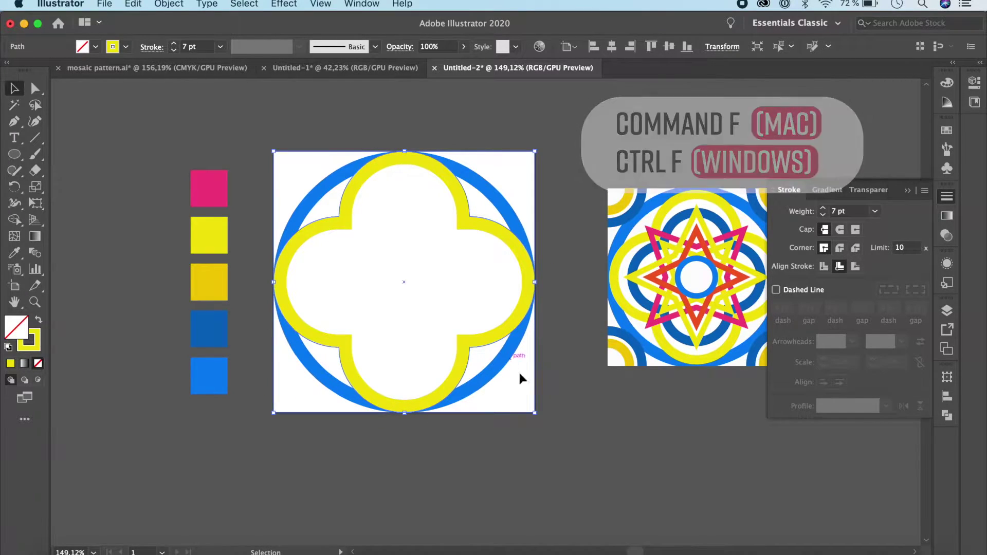
{"action": "left_click_drag", "start_coordinate": [533, 413], "coordinate": [509, 394]}
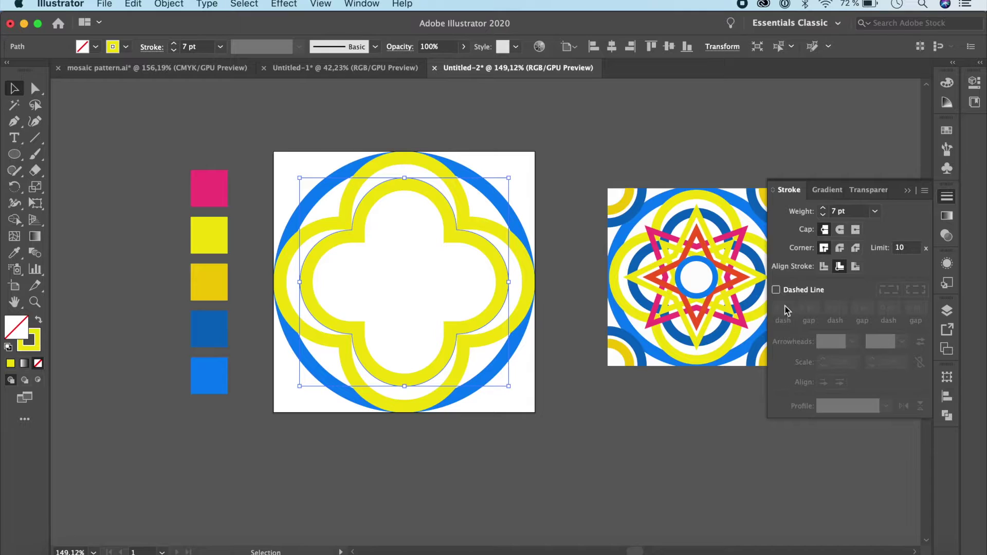
Step: Recolour the inner clover's stroke dark blue from the Fishing hunt library palette, keeping it without a fill, and deselect it
{"action": "left_click", "coordinate": [973, 103]}
{"action": "left_click", "coordinate": [846, 190]}
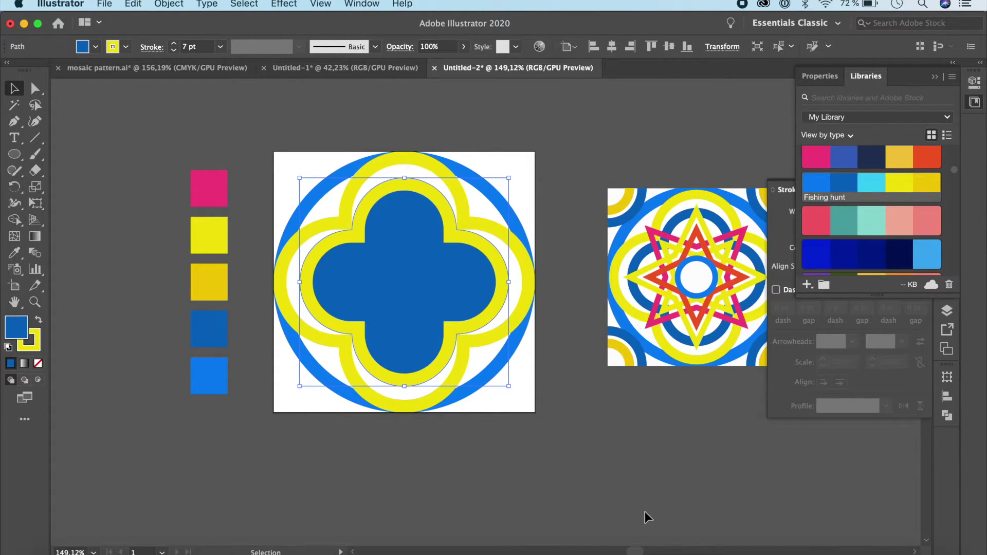
{"action": "left_click", "coordinate": [38, 363]}
{"action": "left_click", "coordinate": [39, 355]}
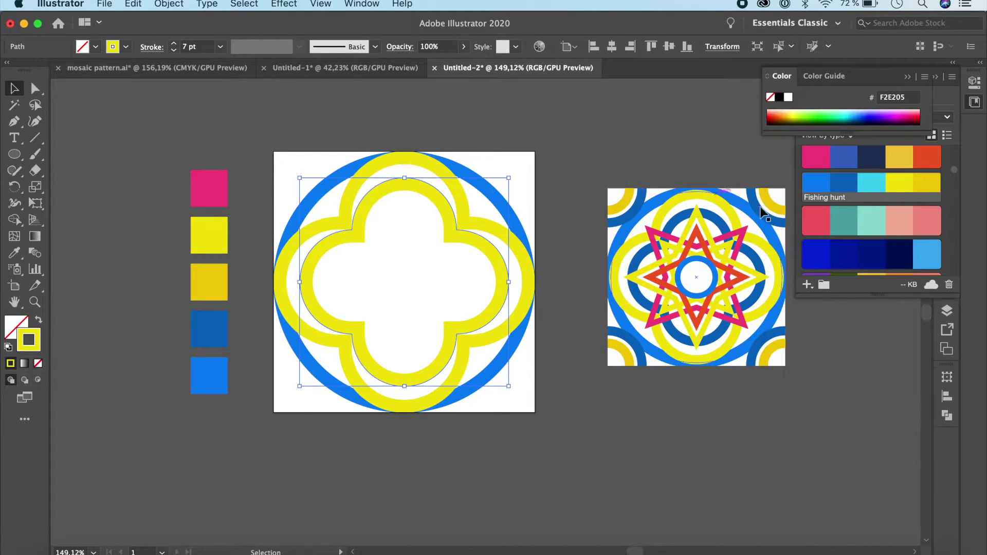
{"action": "left_click", "coordinate": [848, 185]}
{"action": "key", "text": "super+shift+a"}
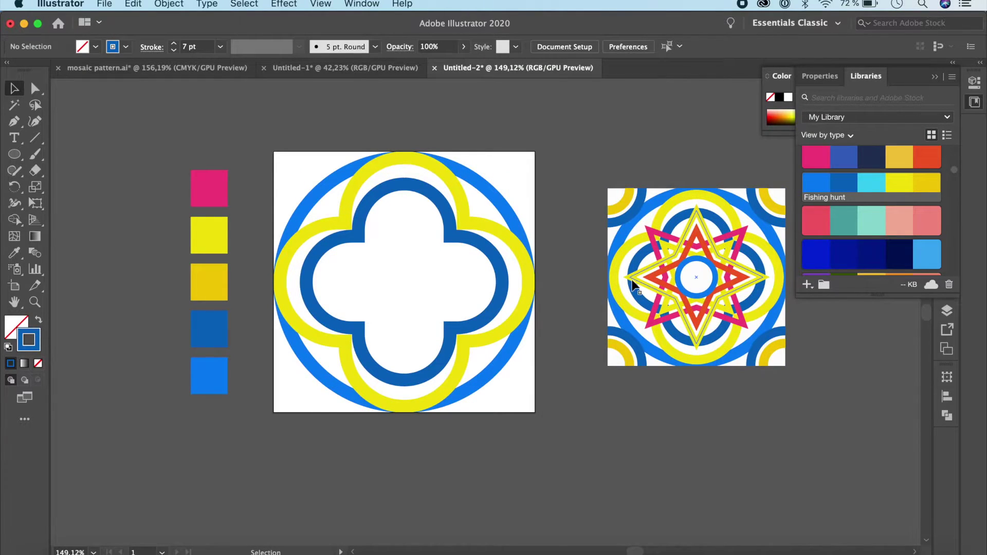
Step: Draw a square outline about 1.21 in wide over the clovers and centre it horizontally and vertically on the artboard
{"action": "scroll", "coordinate": [637, 283], "scroll_direction": "down", "scroll_amount": 5}
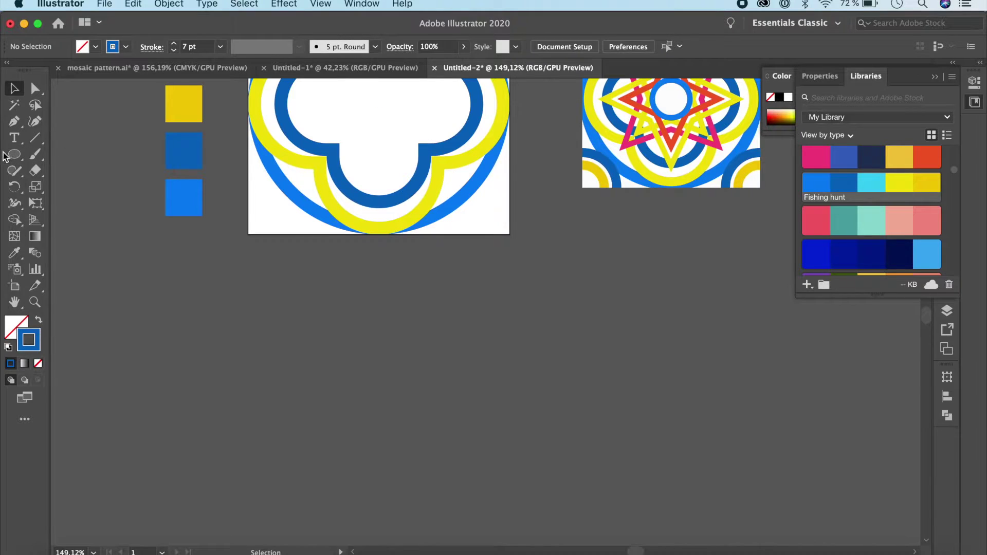
{"action": "left_click_drag", "start_coordinate": [20, 152], "coordinate": [67, 153]}
{"action": "scroll", "coordinate": [419, 373], "scroll_direction": "up", "scroll_amount": 3}
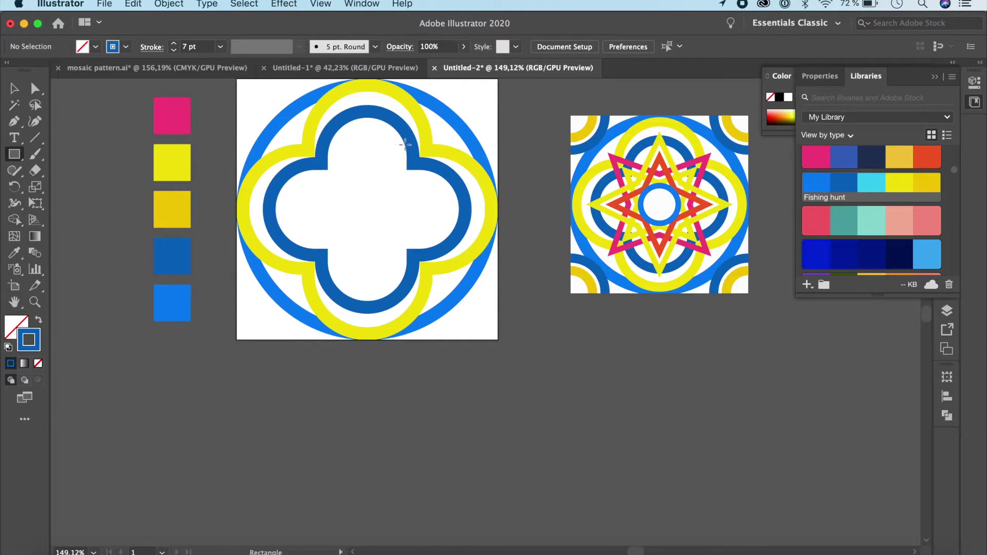
{"action": "left_click_drag", "start_coordinate": [289, 133], "coordinate": [447, 141]}
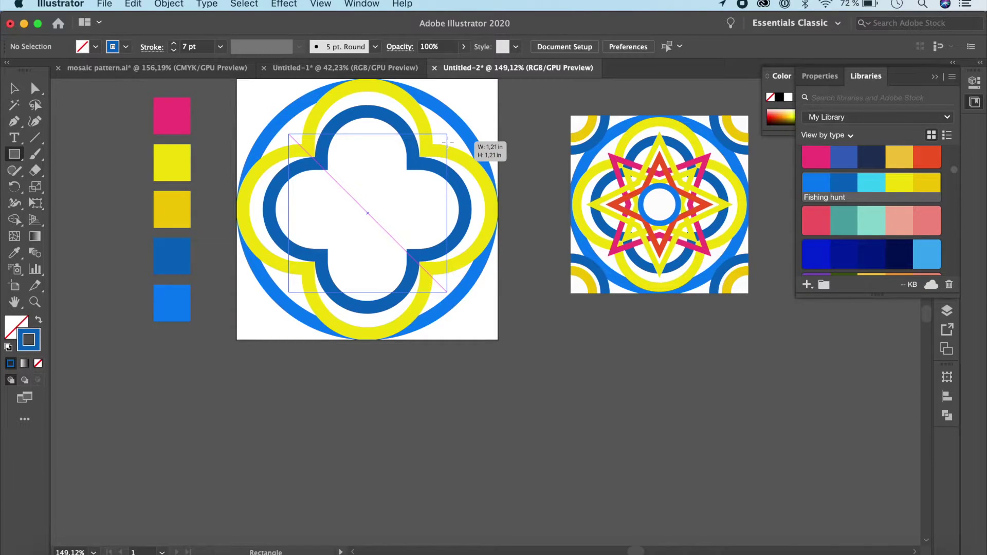
{"action": "left_click_drag", "start_coordinate": [448, 141], "coordinate": [447, 142]}
{"action": "scroll", "coordinate": [600, 327], "scroll_direction": "up", "scroll_amount": 3}
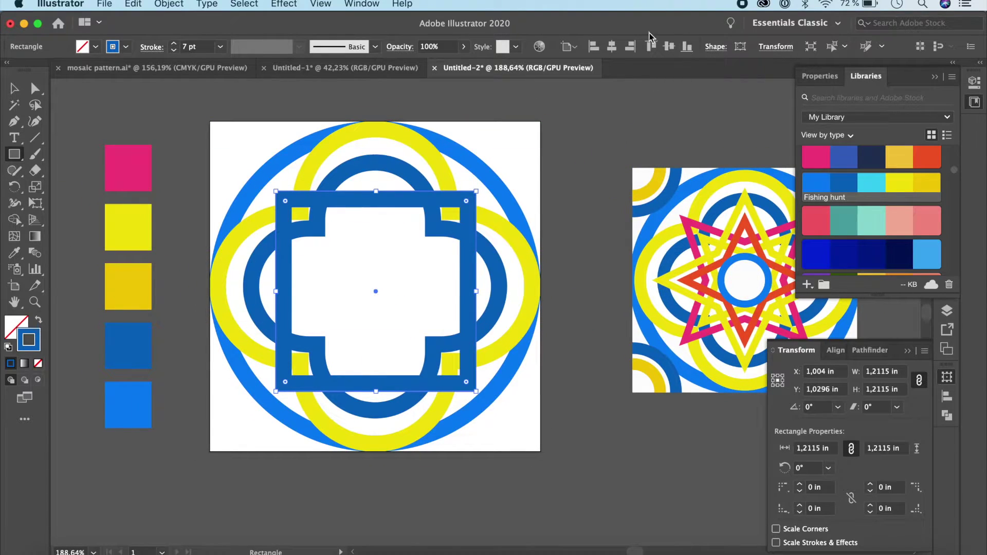
{"action": "left_click", "coordinate": [612, 47]}
{"action": "left_click", "coordinate": [668, 47]}
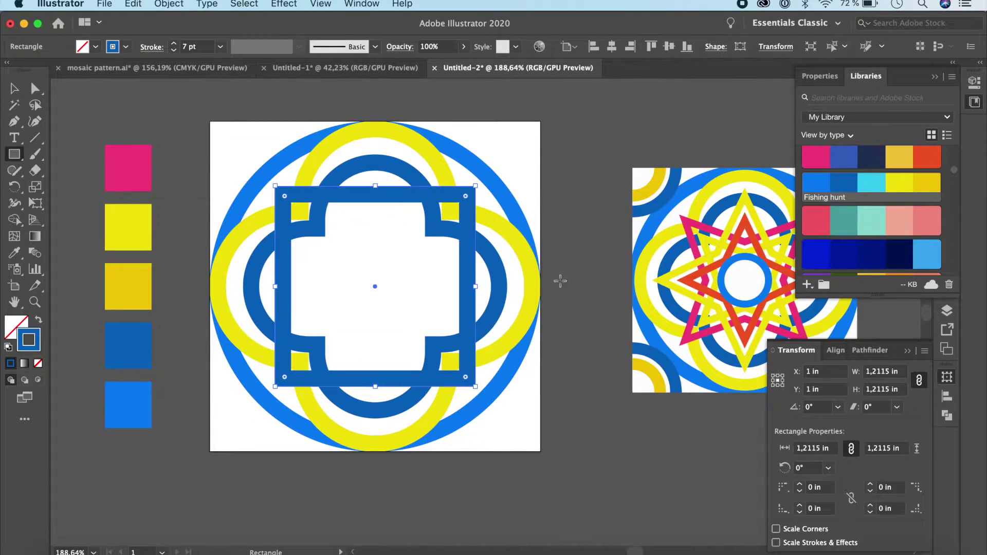
Step: Set the square's stroke weight to 5 pt
{"action": "left_click", "coordinate": [563, 285]}
{"action": "left_click", "coordinate": [485, 313]}
{"action": "left_click", "coordinate": [934, 78]}
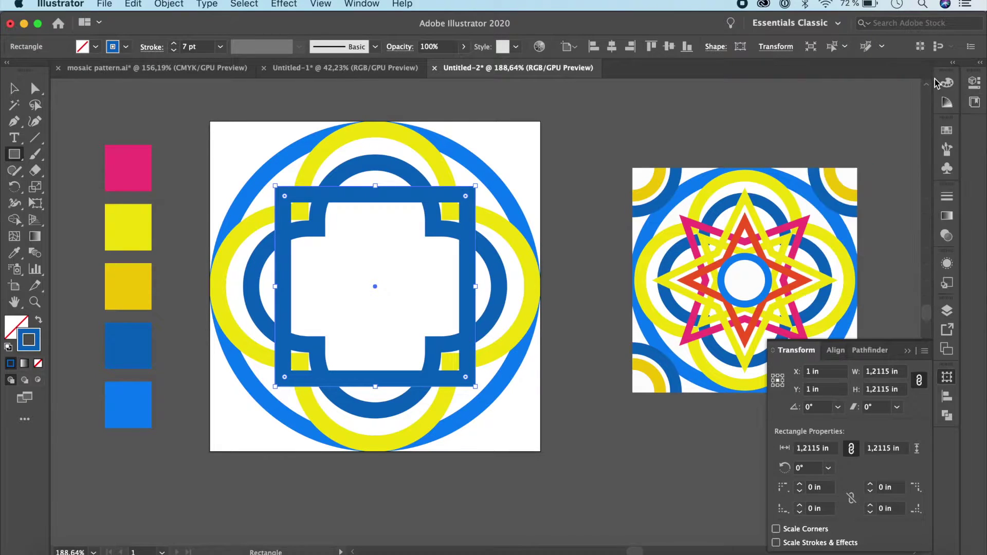
{"action": "left_click", "coordinate": [946, 200]}
{"action": "left_click", "coordinate": [875, 211]}
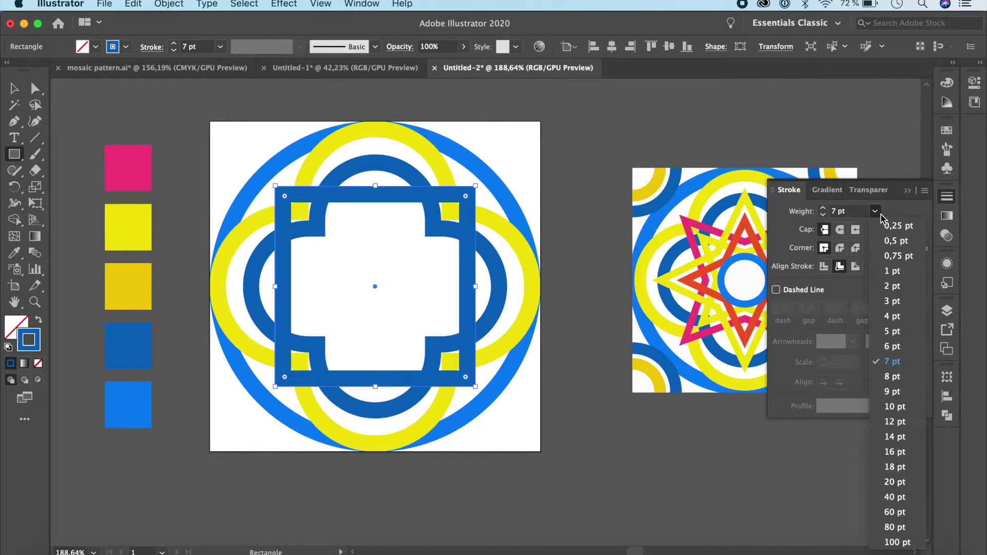
{"action": "left_click", "coordinate": [905, 337]}
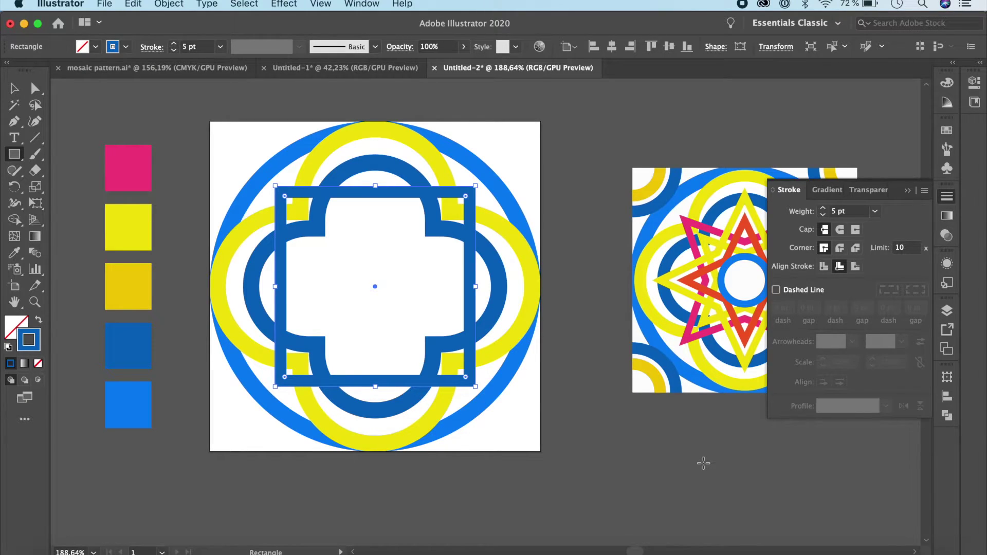
Step: Move the square outline off the artboard into the empty canvas area below it
{"action": "scroll", "coordinate": [626, 417], "scroll_direction": "down", "scroll_amount": 5}
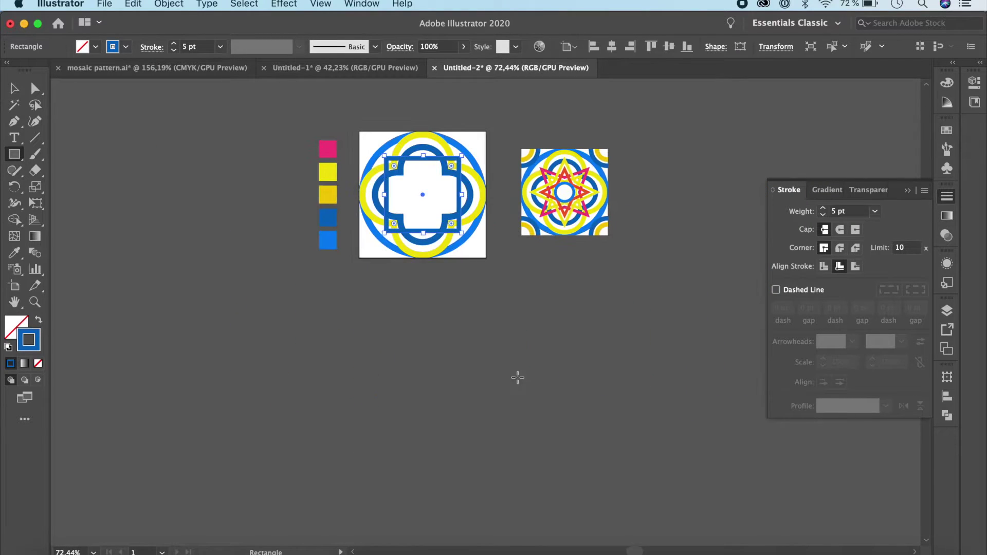
{"action": "left_click", "coordinate": [15, 88]}
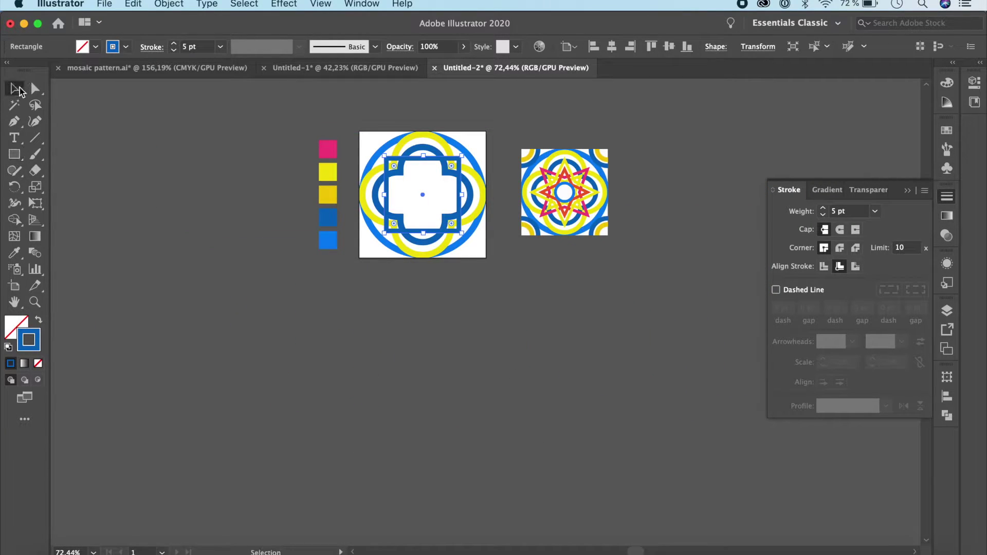
{"action": "left_click_drag", "start_coordinate": [453, 227], "coordinate": [441, 418]}
{"action": "scroll", "coordinate": [441, 416], "scroll_direction": "up", "scroll_amount": 5}
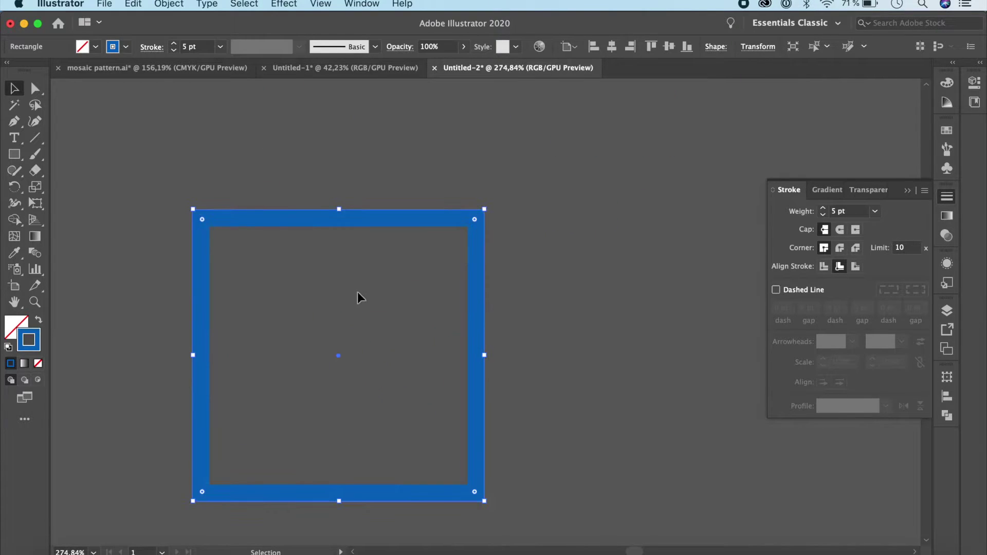
Step: Add an anchor point at the midpoint of each of the square's four sides
{"action": "left_click_drag", "start_coordinate": [14, 126], "coordinate": [77, 143]}
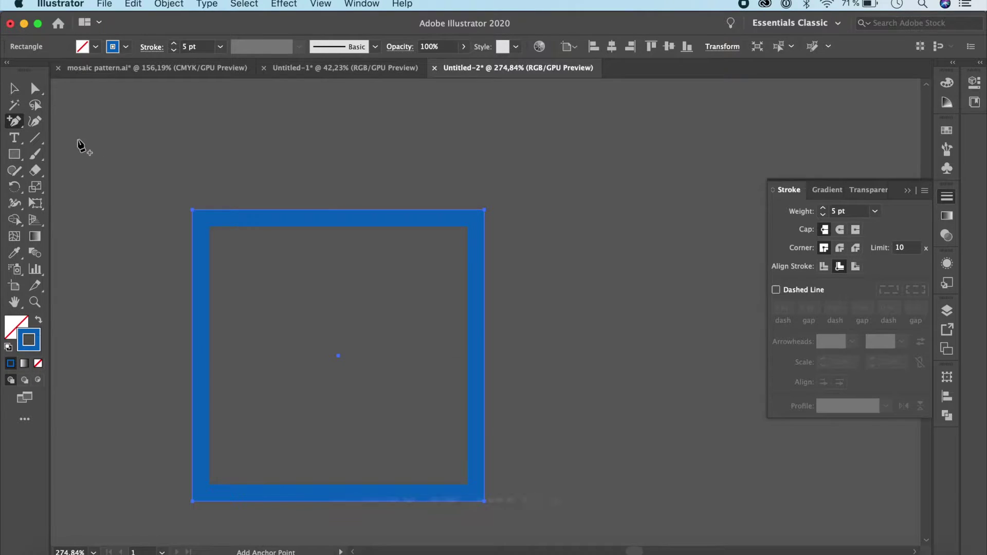
{"action": "left_click", "coordinate": [339, 209]}
{"action": "left_click", "coordinate": [484, 356]}
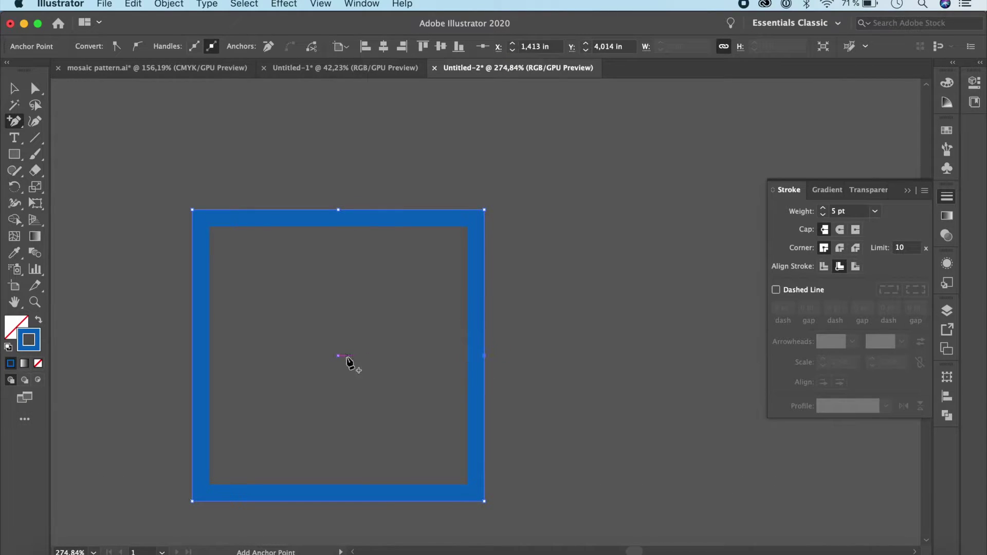
{"action": "left_click", "coordinate": [338, 502]}
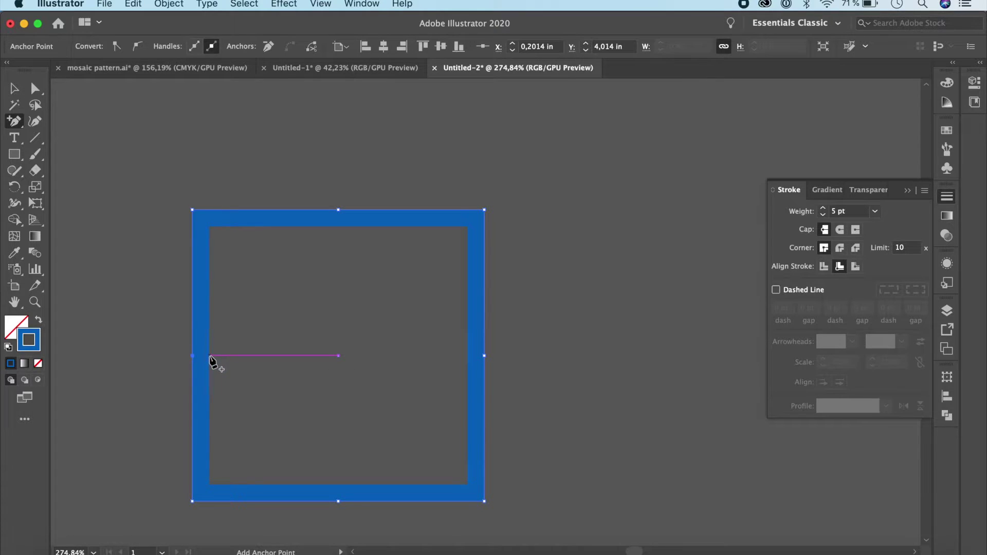
{"action": "left_click", "coordinate": [209, 355]}
{"action": "left_click", "coordinate": [606, 309]}
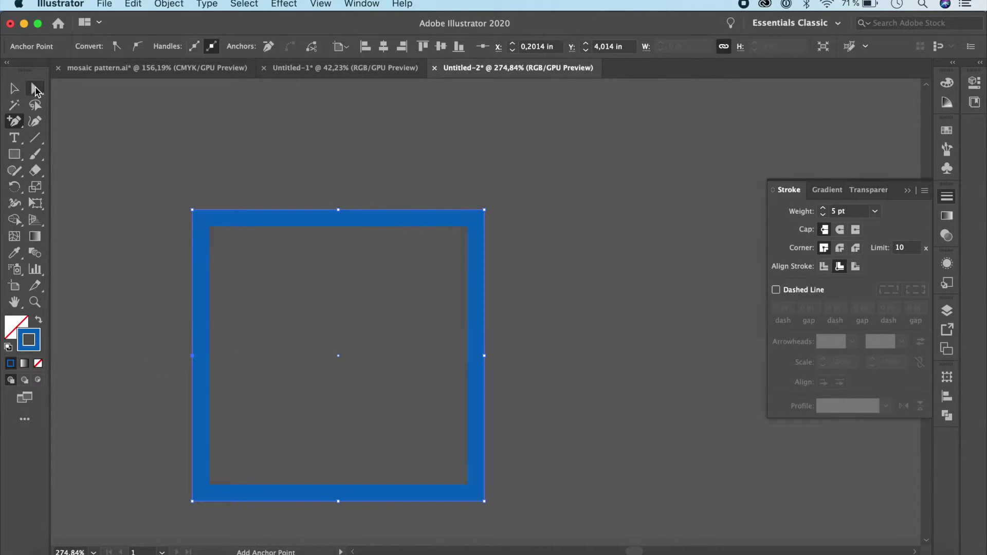
Step: Pull the four midpoint anchors inward by equal amounts with Direct Selection to form a four-pointed star, and deselect it
{"action": "left_click", "coordinate": [35, 91]}
{"action": "left_click_drag", "start_coordinate": [338, 210], "coordinate": [339, 218]}
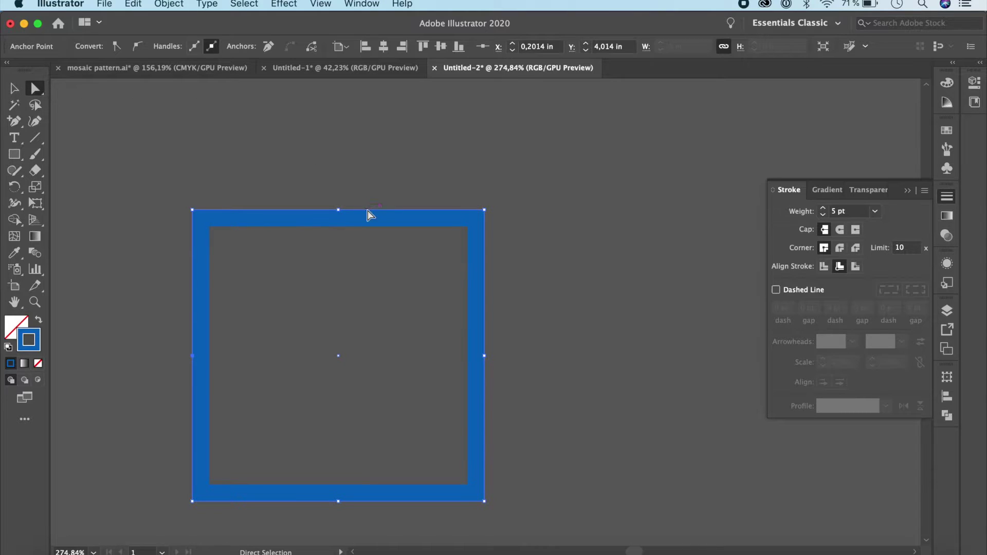
{"action": "left_click_drag", "start_coordinate": [488, 270], "coordinate": [489, 293]}
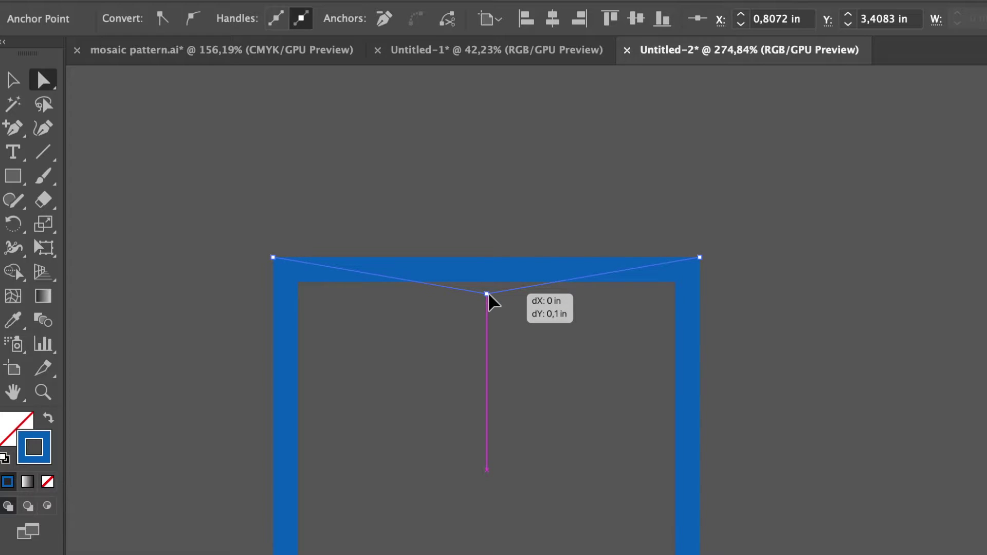
{"action": "left_click_drag", "start_coordinate": [489, 295], "coordinate": [490, 333]}
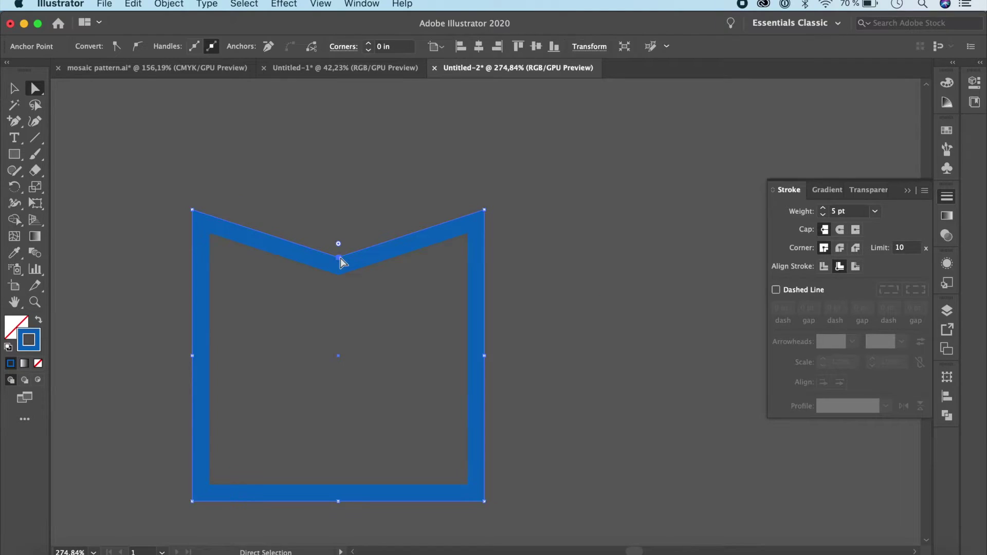
{"action": "left_click_drag", "start_coordinate": [338, 501], "coordinate": [341, 453]}
{"action": "left_click_drag", "start_coordinate": [484, 355], "coordinate": [435, 355]}
{"action": "left_click_drag", "start_coordinate": [196, 354], "coordinate": [240, 354]}
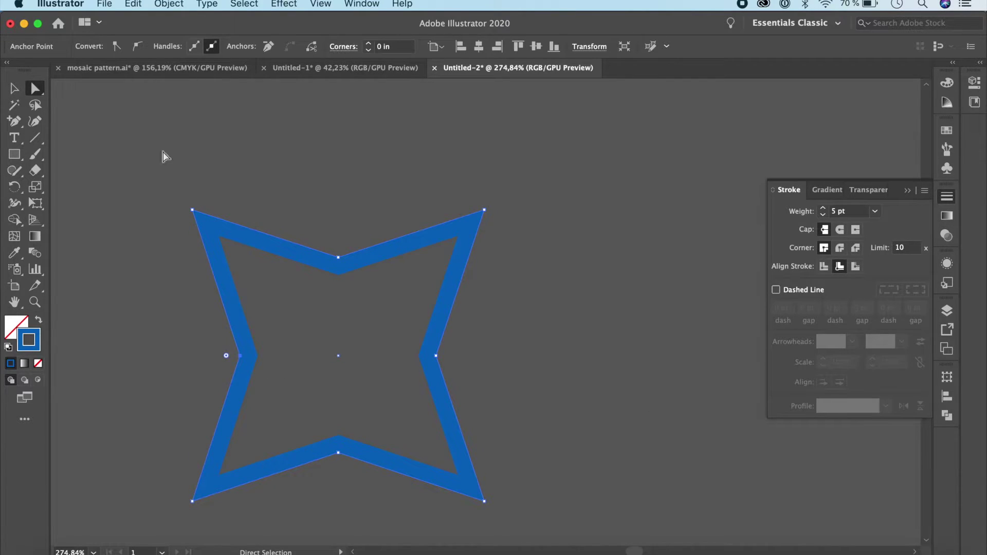
{"action": "left_click", "coordinate": [14, 91]}
{"action": "left_click", "coordinate": [486, 326]}
Step: Duplicate the blue star outline horizontally beside the original
{"action": "scroll", "coordinate": [485, 326], "scroll_direction": "down", "scroll_amount": 5}
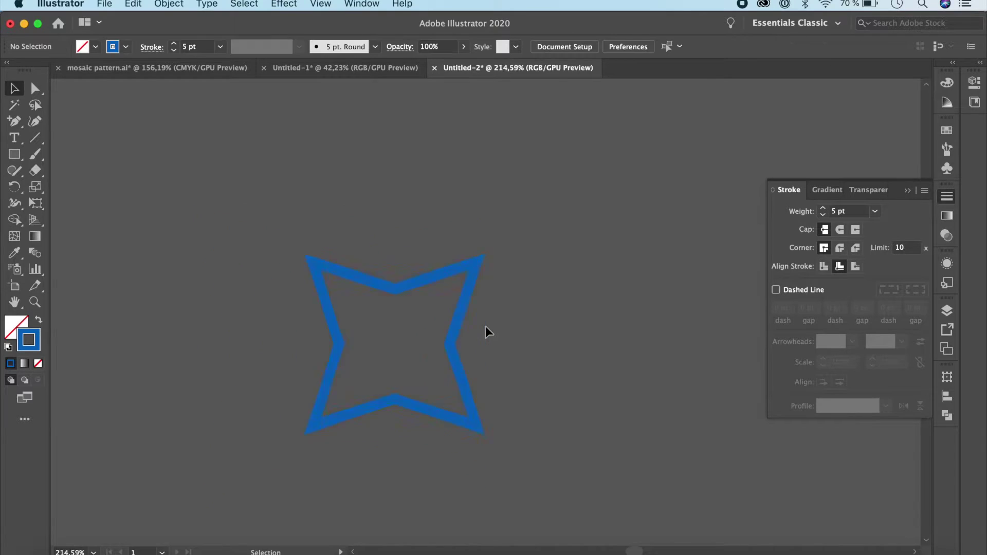
{"action": "left_click", "coordinate": [449, 369]}
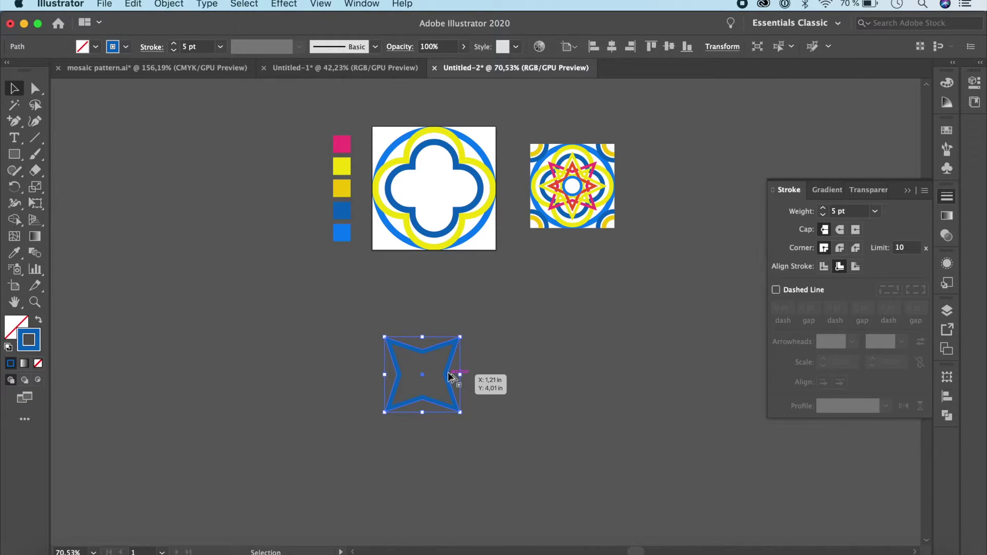
{"action": "left_click_drag", "start_coordinate": [448, 372], "coordinate": [568, 374]}
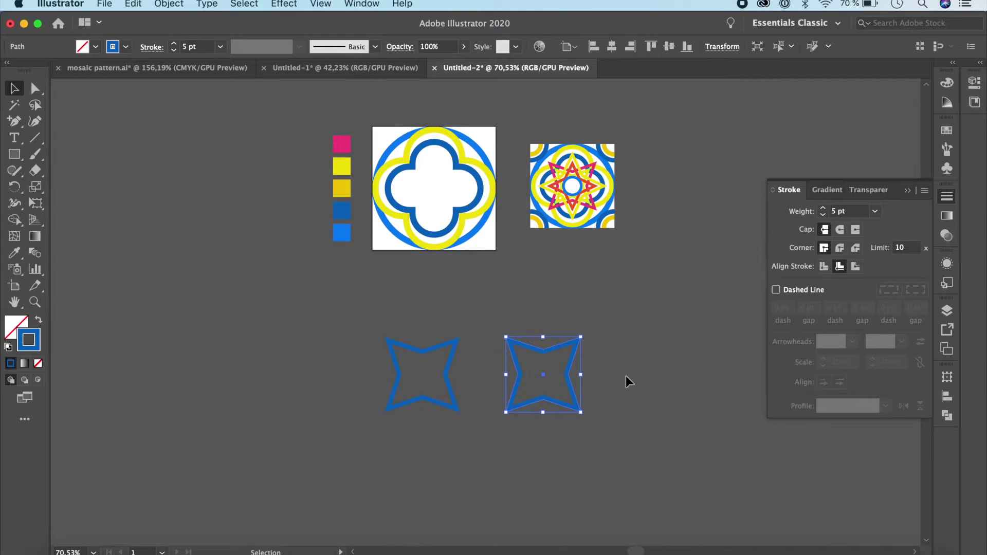
Step: Recolour the copied star's stroke golden yellow from the Fishing hunt palette and the original star's stroke pink from JuicyRO
{"action": "left_click", "coordinate": [973, 107]}
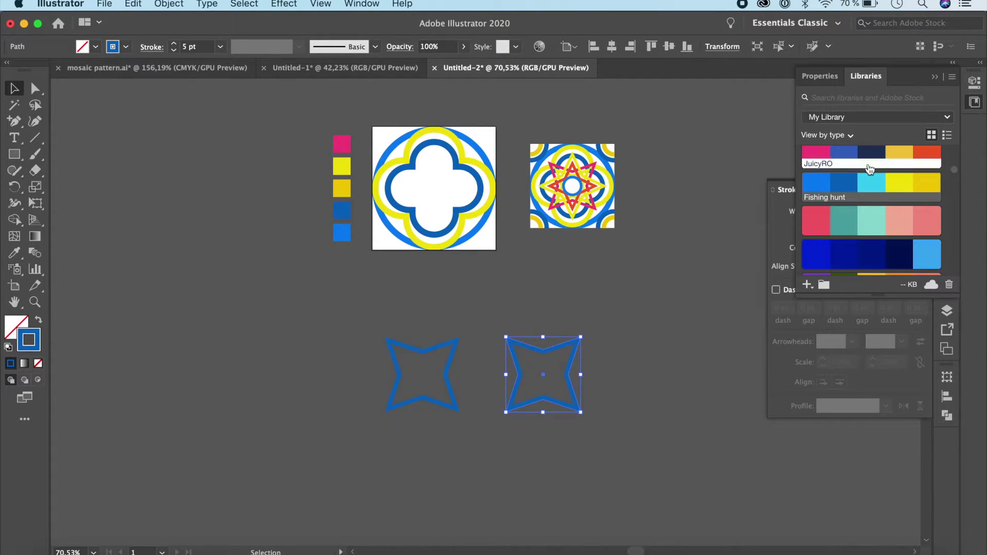
{"action": "left_click", "coordinate": [928, 188]}
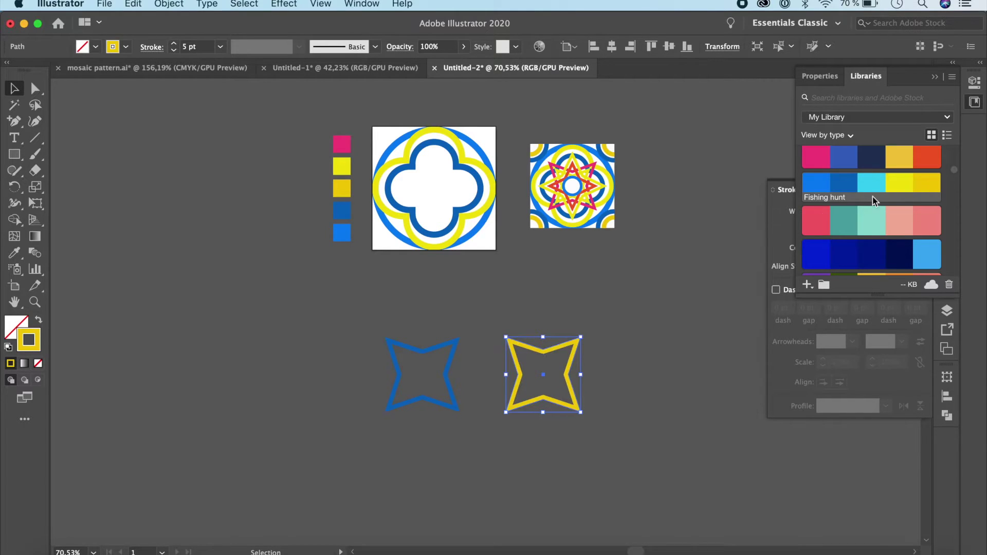
{"action": "left_click", "coordinate": [447, 375]}
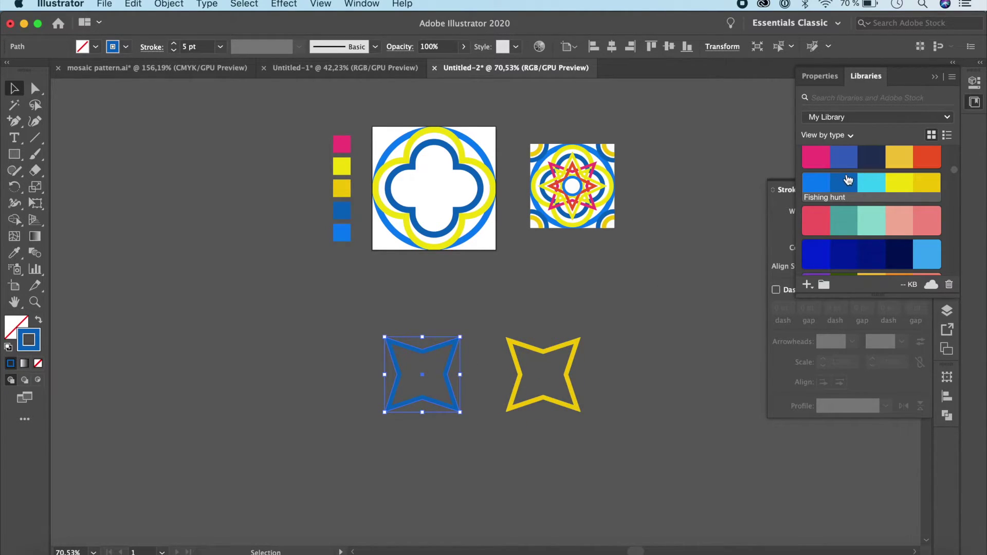
{"action": "left_click", "coordinate": [817, 157]}
{"action": "left_click", "coordinate": [649, 420]}
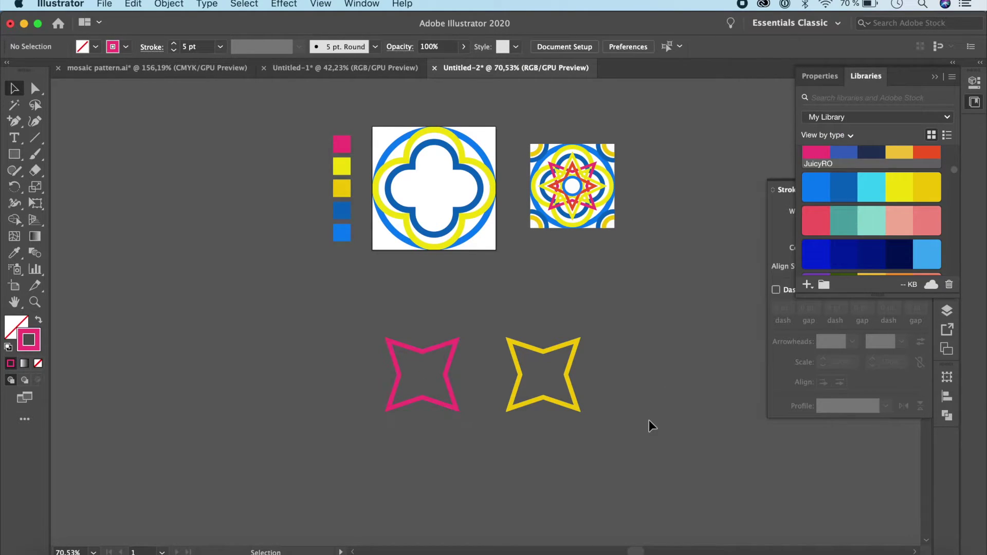
Step: Duplicate the light blue swatch square below the colour column and sample the orange-red of the reference tile's inner star onto it
{"action": "scroll", "coordinate": [649, 420], "scroll_direction": "up", "scroll_amount": 5}
{"action": "scroll", "coordinate": [648, 418], "scroll_direction": "left", "scroll_amount": 2}
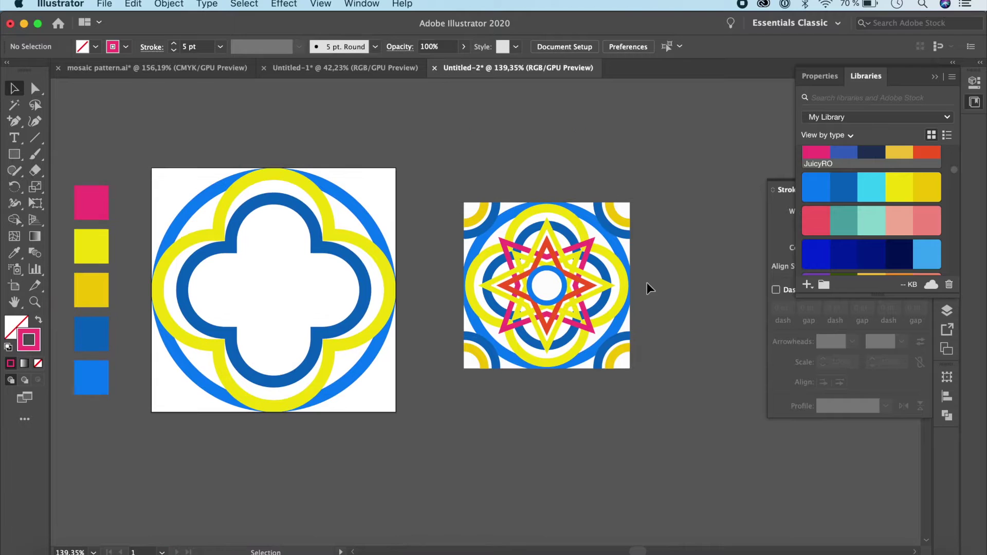
{"action": "scroll", "coordinate": [579, 284], "scroll_direction": "left", "scroll_amount": 3}
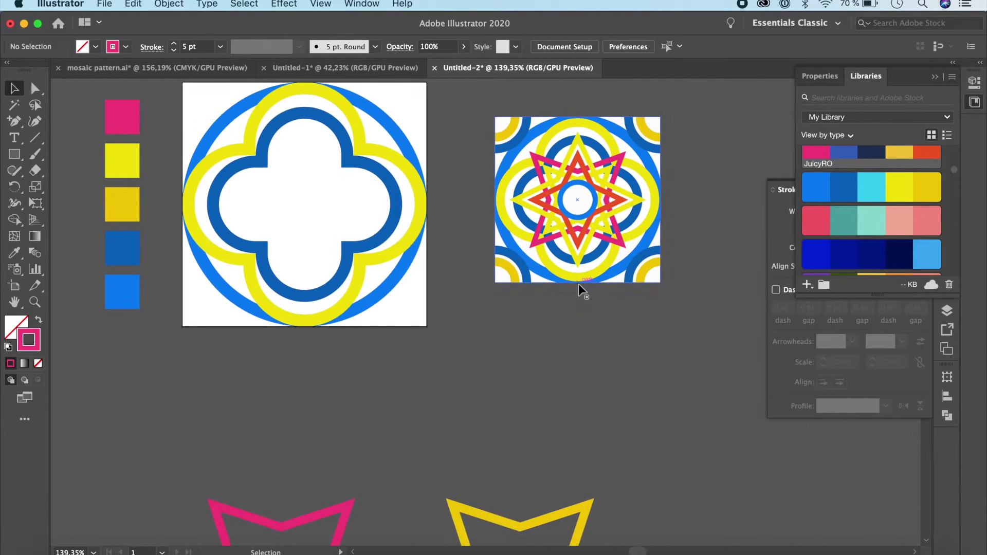
{"action": "left_click", "coordinate": [127, 299]}
{"action": "left_click_drag", "start_coordinate": [124, 294], "coordinate": [127, 341]}
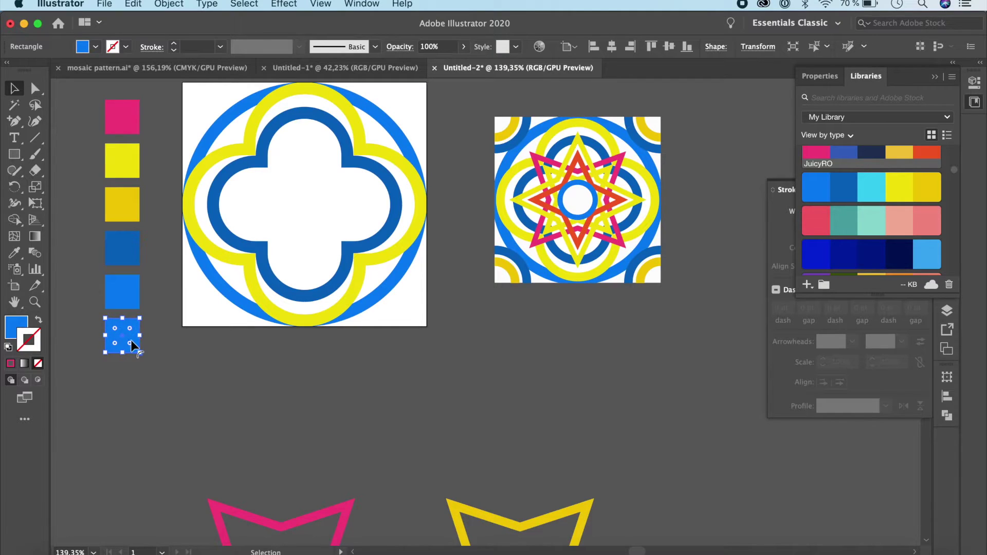
{"action": "key", "text": "i"}
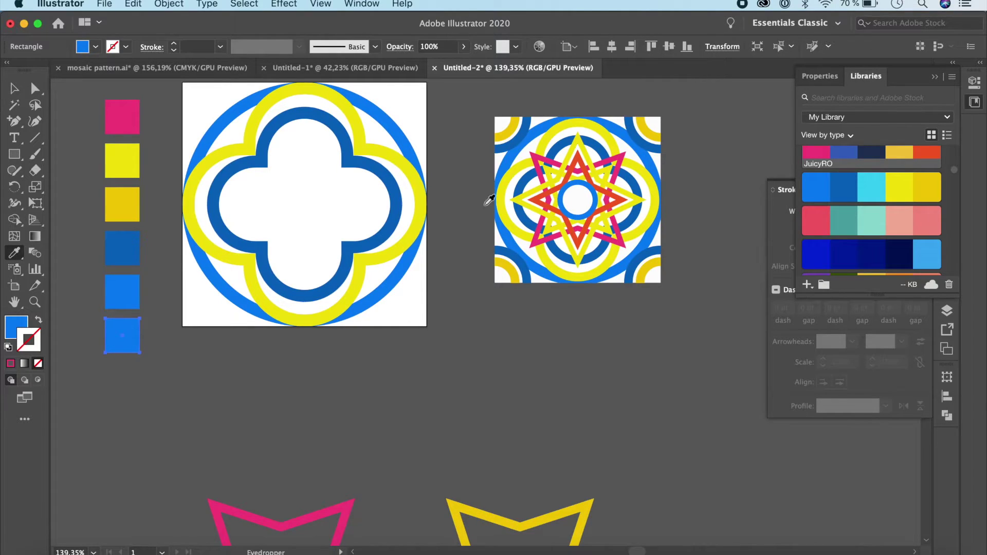
{"action": "left_click", "coordinate": [573, 216]}
{"action": "key", "text": "v"}
{"action": "scroll", "coordinate": [443, 413], "scroll_direction": "down", "scroll_amount": 3}
Step: Centre the pink star horizontally and vertically on the artboard
{"action": "left_click", "coordinate": [443, 419]}
{"action": "scroll", "coordinate": [401, 422], "scroll_direction": "up", "scroll_amount": 1}
{"action": "scroll", "coordinate": [401, 421], "scroll_direction": "left", "scroll_amount": 1}
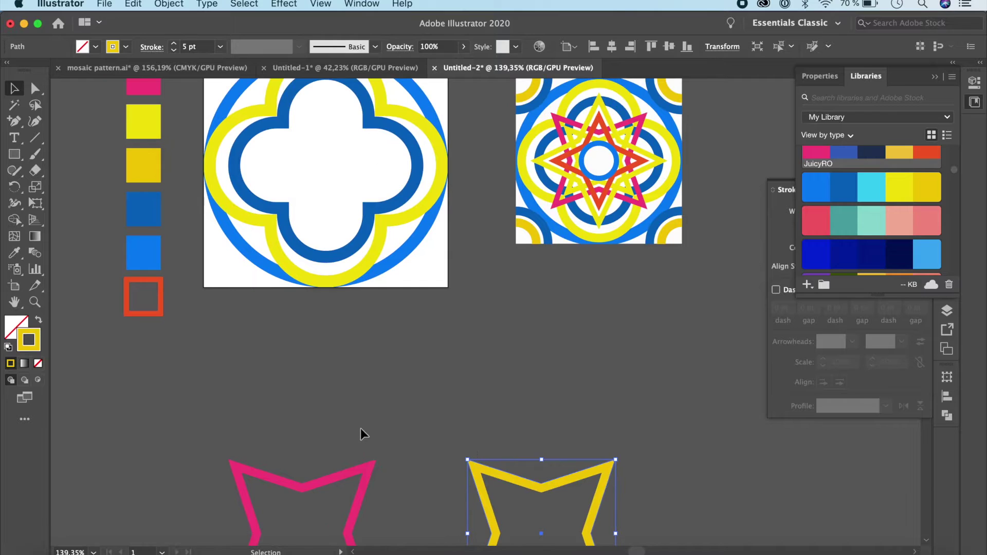
{"action": "left_click_drag", "start_coordinate": [349, 472], "coordinate": [350, 466]}
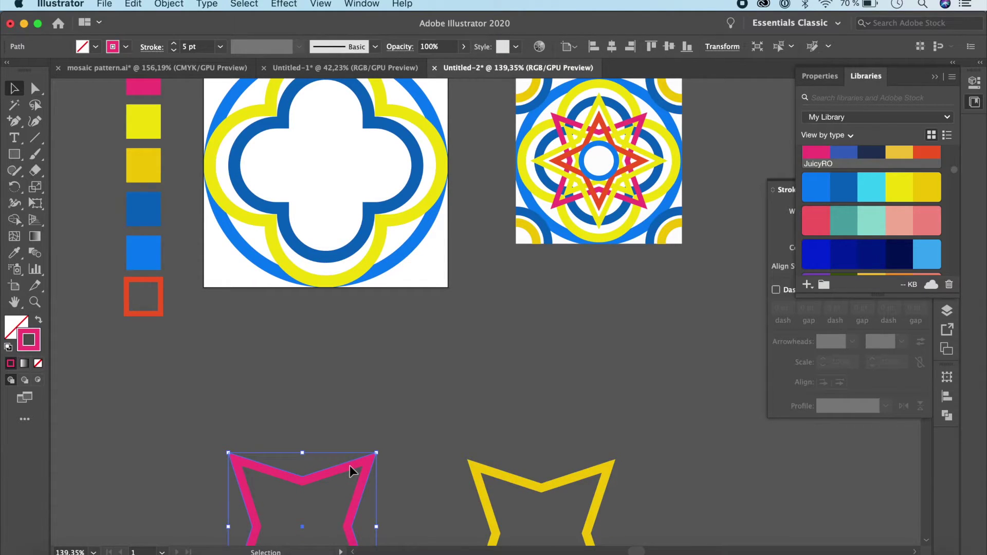
{"action": "left_click", "coordinate": [611, 49]}
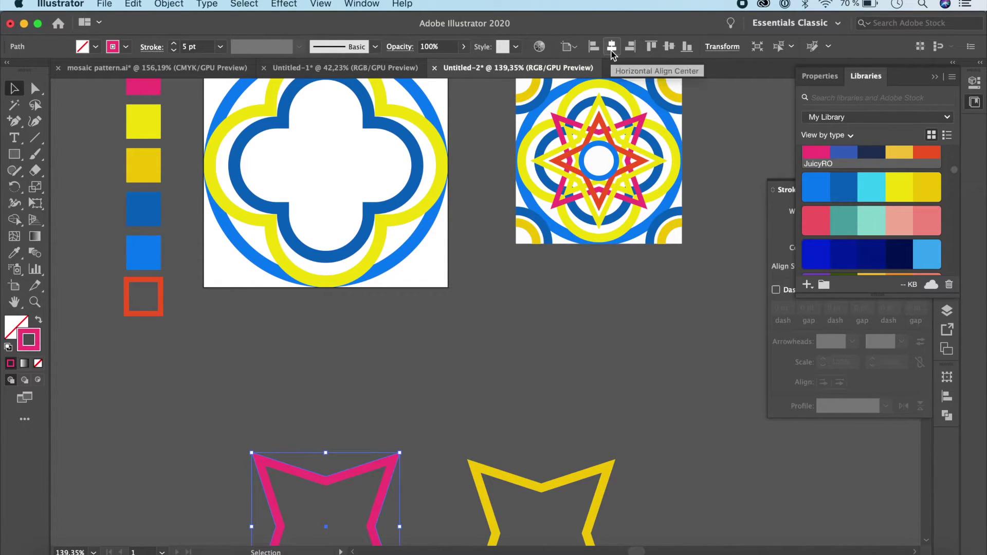
{"action": "left_click", "coordinate": [651, 46]}
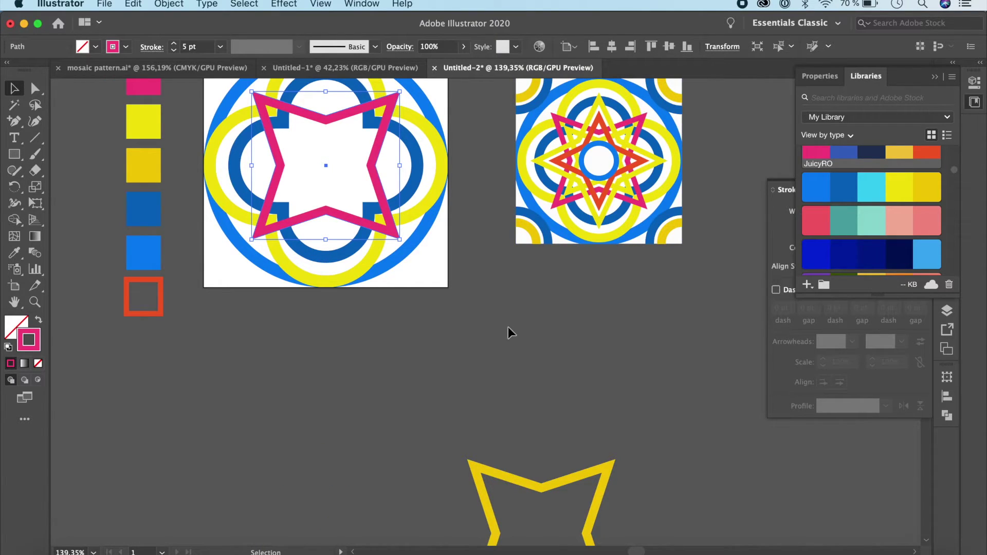
Step: Rotate the golden yellow star 45° so its tips point up, down and sideways, centre it on the artboard, and deselect it
{"action": "scroll", "coordinate": [508, 327], "scroll_direction": "up", "scroll_amount": 3}
{"action": "scroll", "coordinate": [508, 327], "scroll_direction": "down", "scroll_amount": 8}
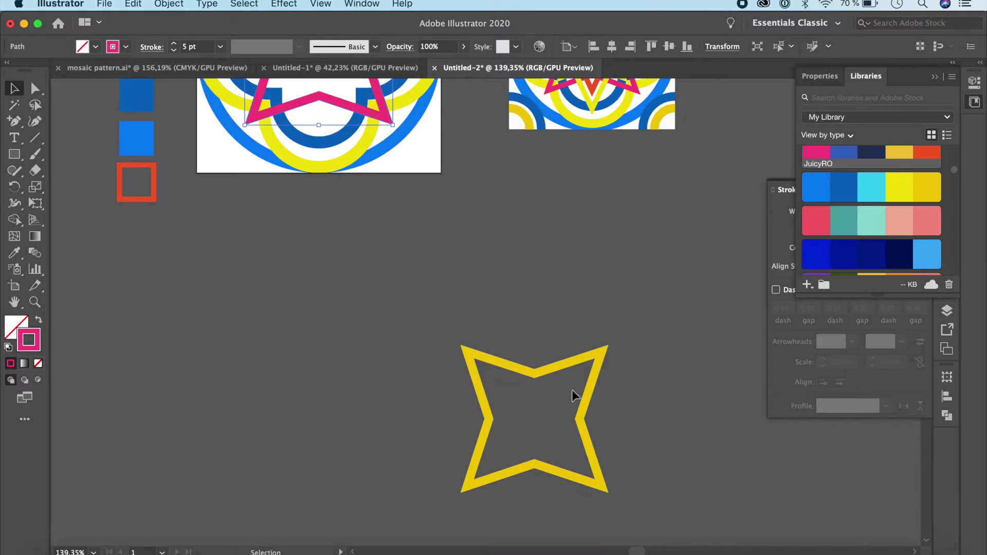
{"action": "left_click_drag", "start_coordinate": [568, 354], "coordinate": [437, 289]}
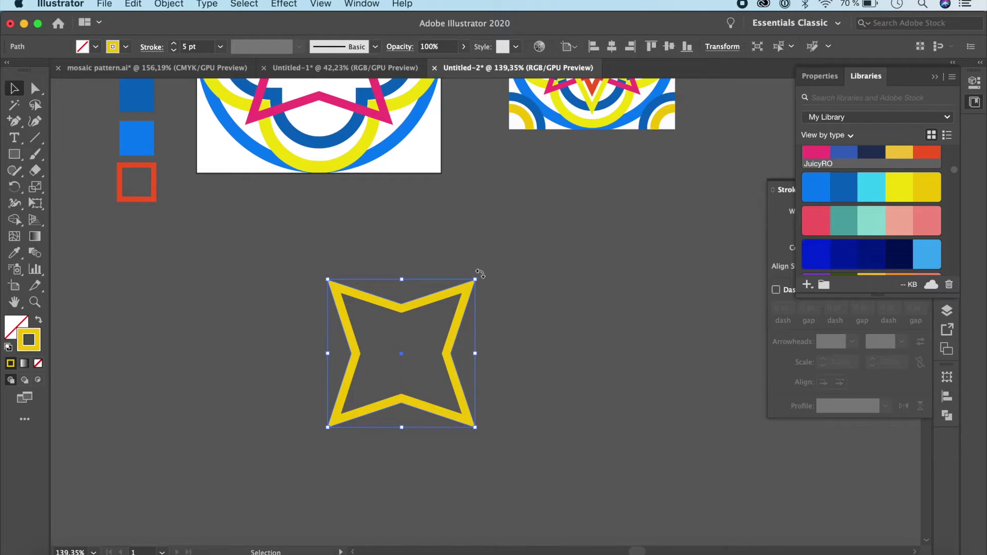
{"action": "left_click_drag", "start_coordinate": [456, 245], "coordinate": [429, 233]}
{"action": "scroll", "coordinate": [436, 239], "scroll_direction": "up", "scroll_amount": 6}
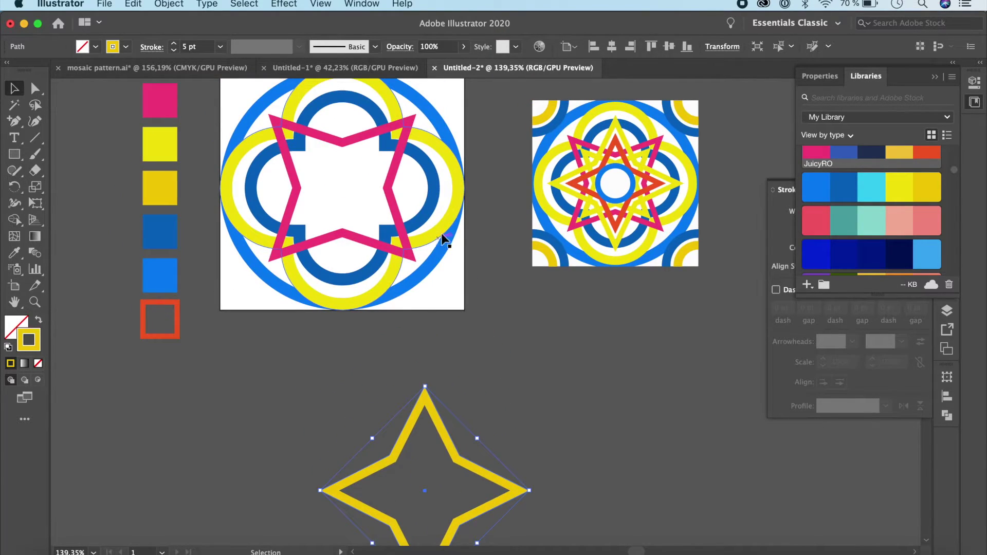
{"action": "left_click", "coordinate": [611, 47]}
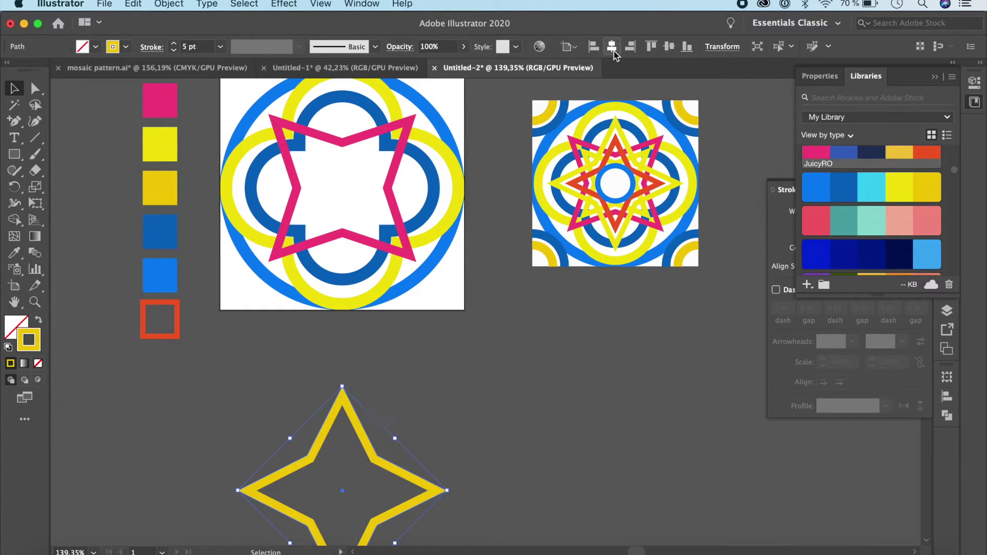
{"action": "left_click", "coordinate": [669, 46]}
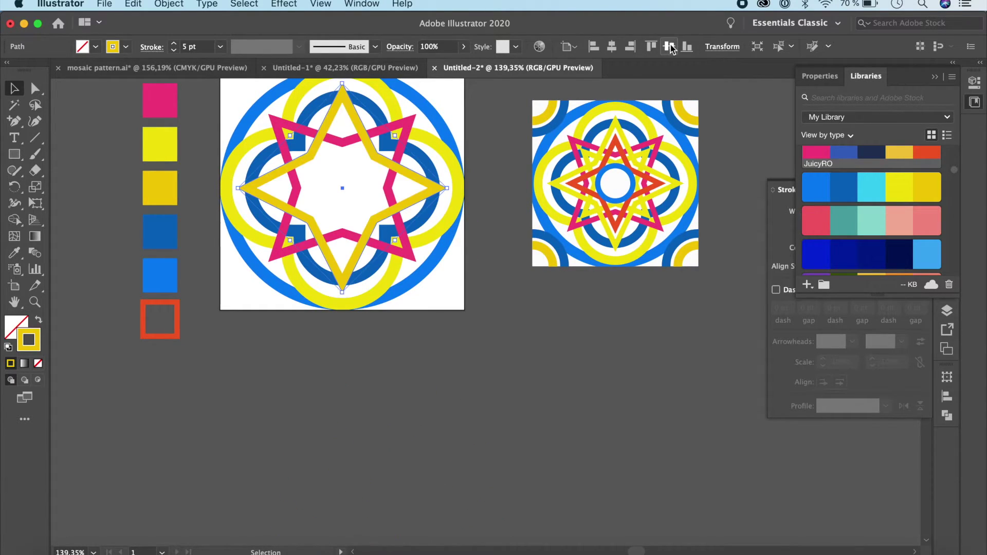
{"action": "scroll", "coordinate": [594, 381], "scroll_direction": "up", "scroll_amount": 2}
{"action": "left_click", "coordinate": [594, 382]}
Step: Paste a copy of the pink star in front, scaled about its centre to about 0.8 in and stroked bright yellow from the Fishing hunt palette
{"action": "scroll", "coordinate": [594, 381], "scroll_direction": "up", "scroll_amount": 3}
{"action": "left_click", "coordinate": [418, 264]}
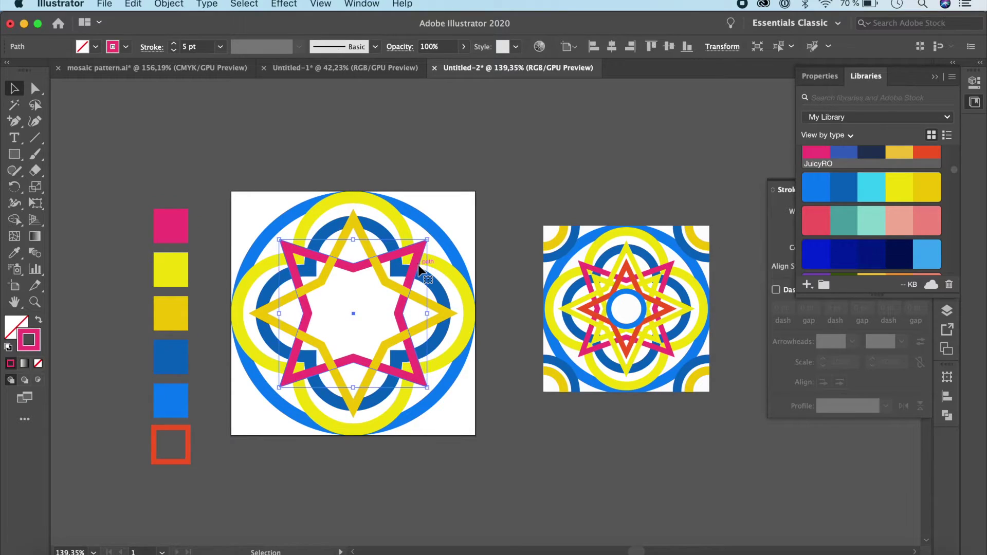
{"action": "key", "text": "a"}
{"action": "key", "text": "super+c"}
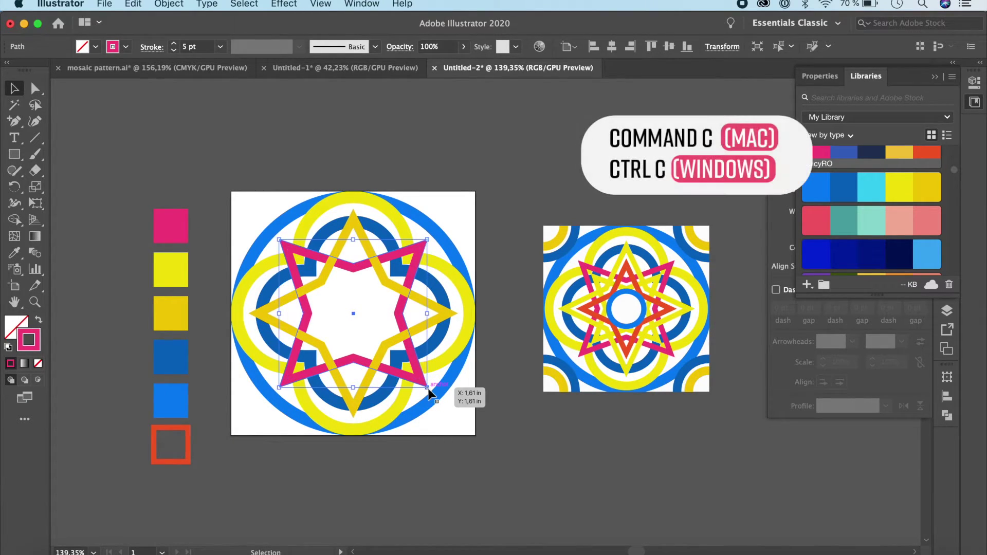
{"action": "key", "text": "super+f"}
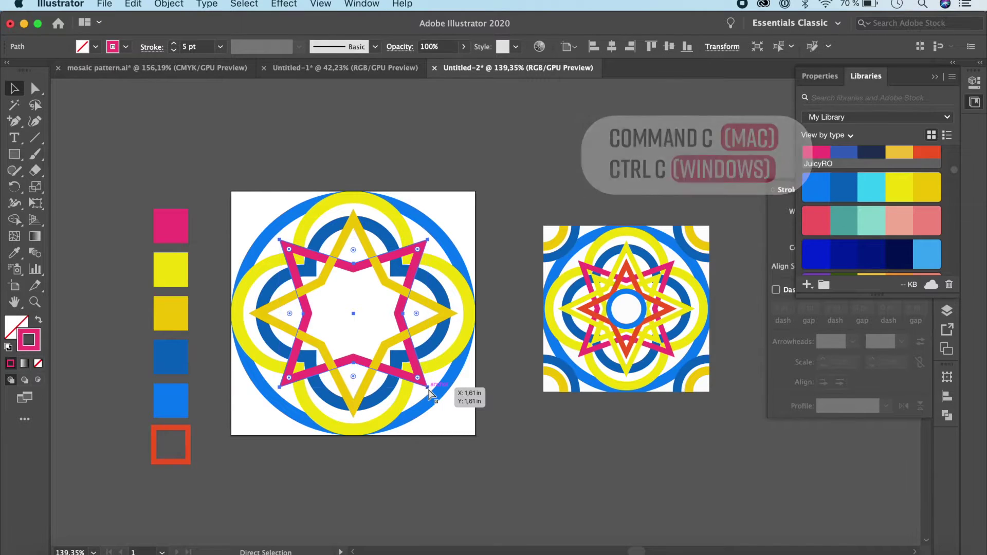
{"action": "left_click_drag", "start_coordinate": [427, 388], "coordinate": [413, 369]}
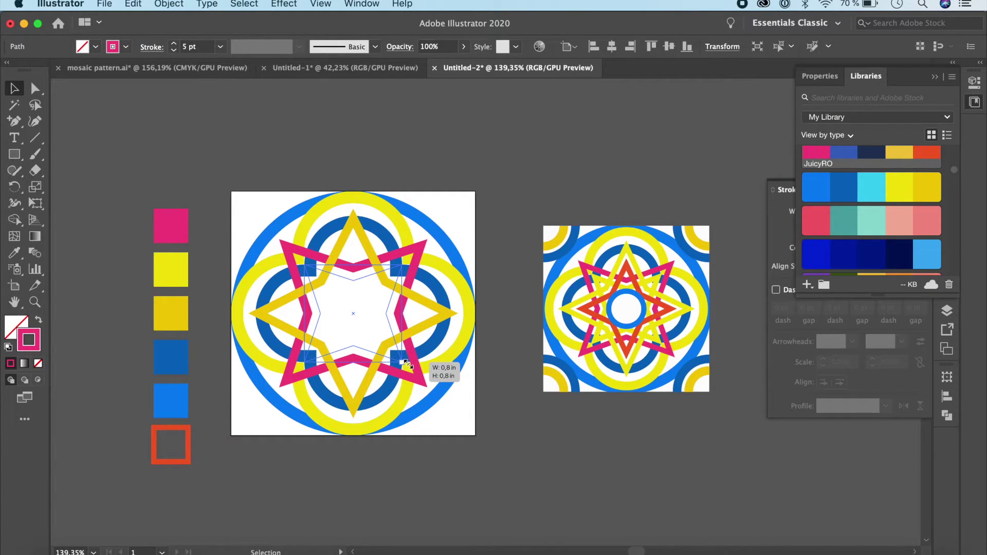
{"action": "left_click_drag", "start_coordinate": [406, 364], "coordinate": [407, 364]}
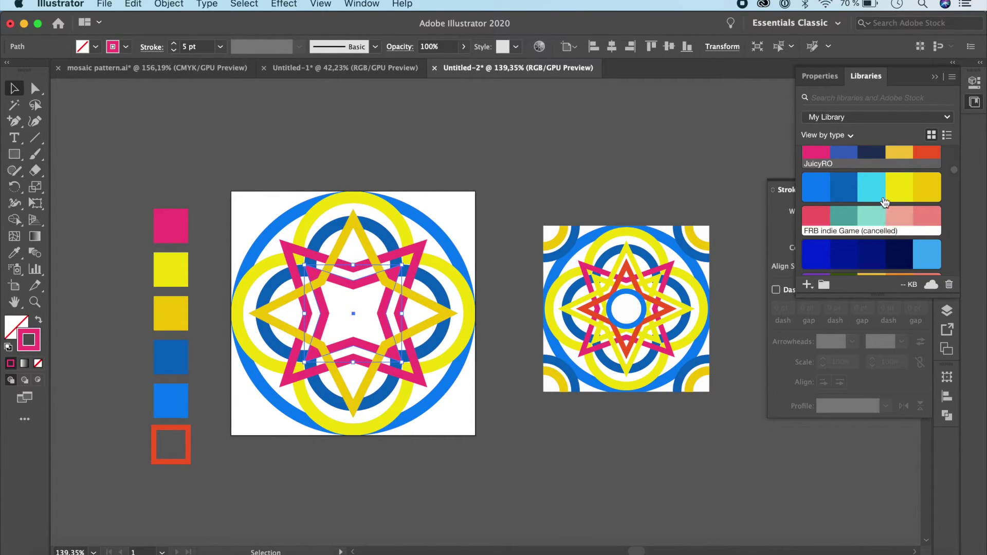
{"action": "left_click", "coordinate": [905, 184]}
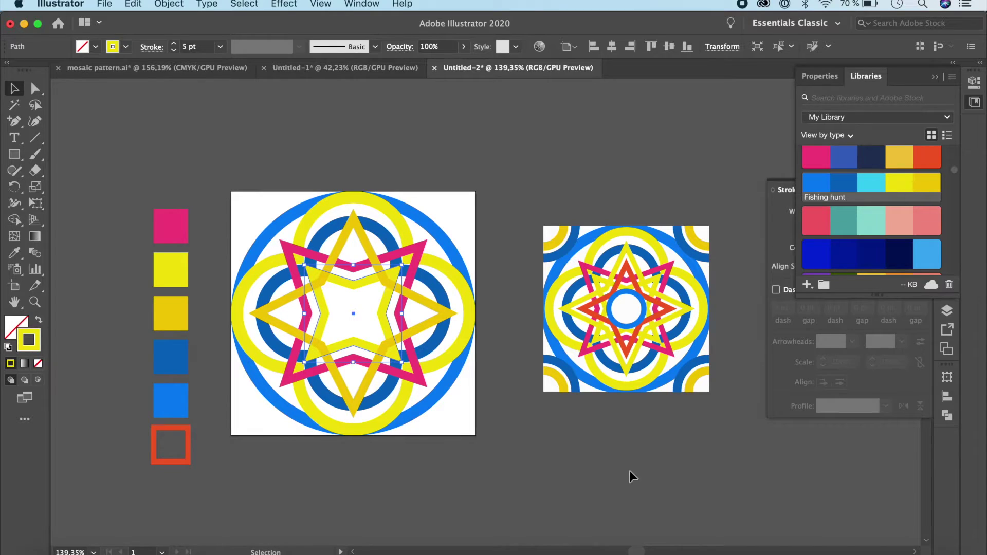
Step: Paste a copy of the golden yellow star in front and scale it down proportionally about its centre
{"action": "left_click", "coordinate": [360, 238]}
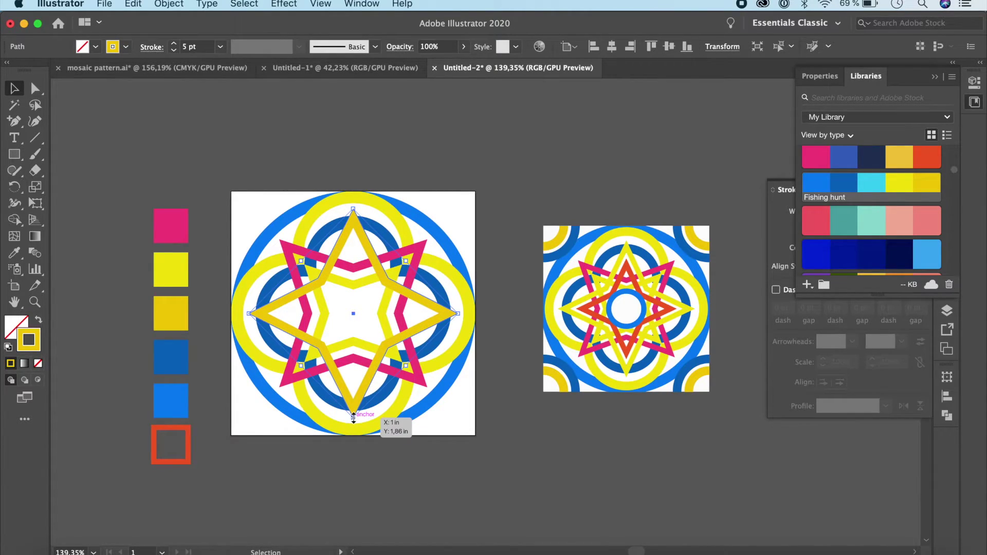
{"action": "key", "text": "a"}
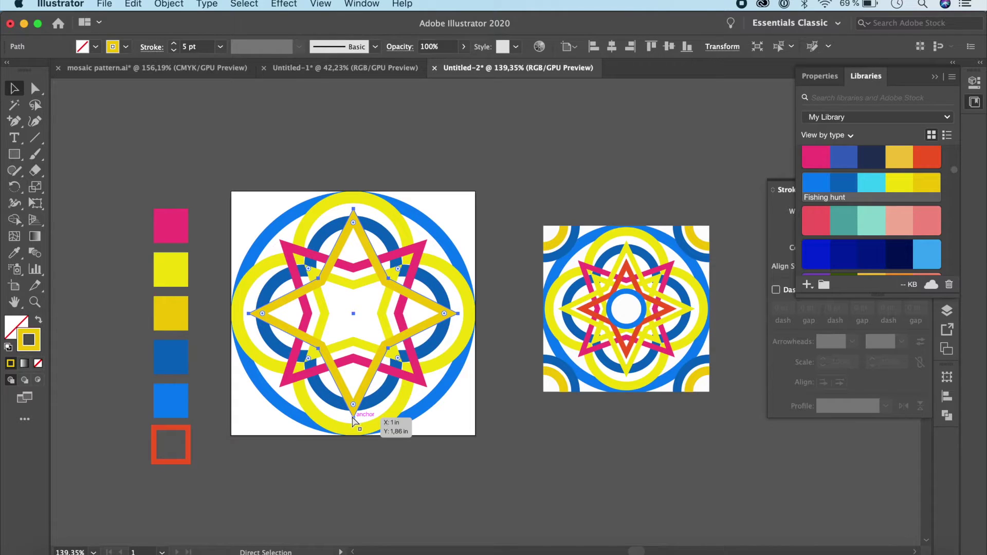
{"action": "key", "text": "v"}
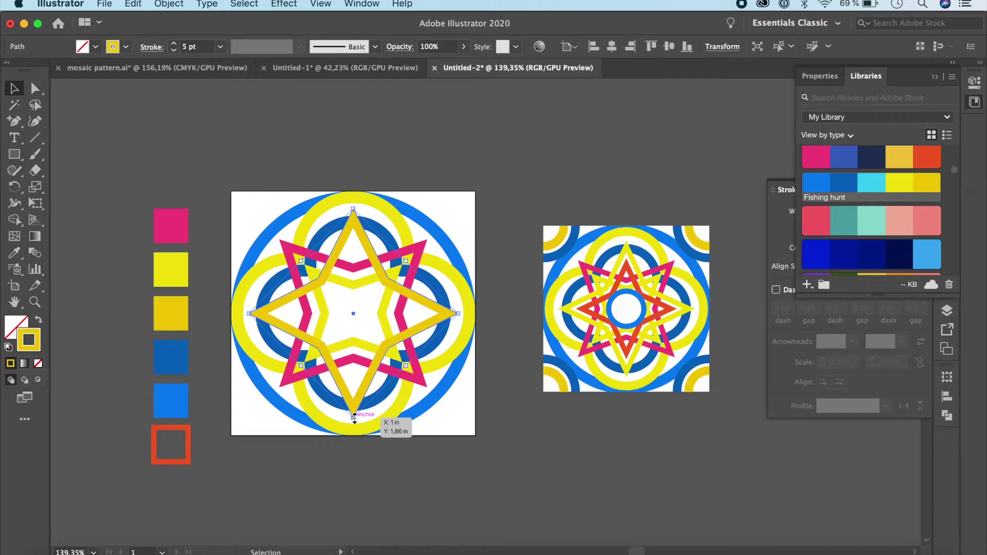
{"action": "left_click_drag", "start_coordinate": [354, 417], "coordinate": [359, 393]}
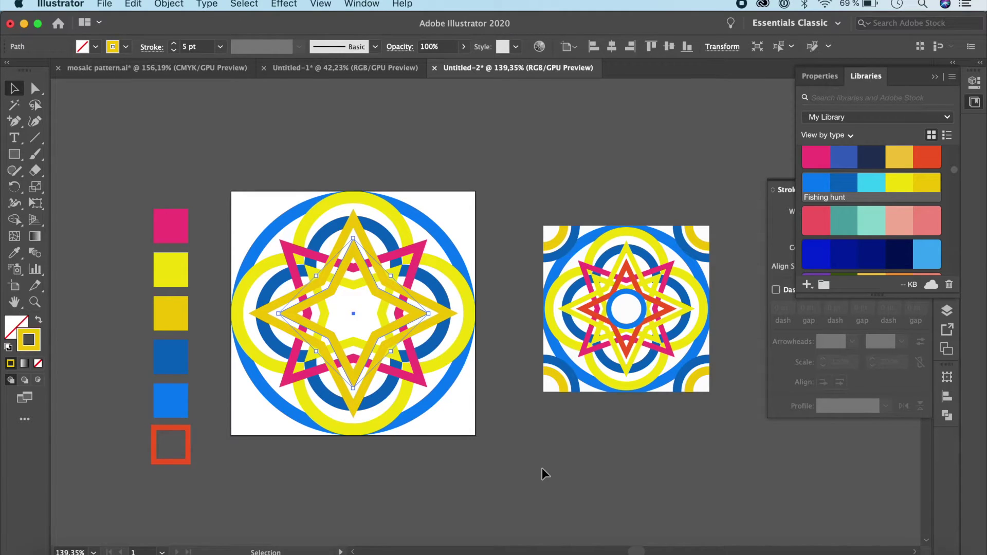
Step: Sample the outlined orange-red swatch onto the smaller star copy and shrink it slightly further about its centre
{"action": "key", "text": "i"}
{"action": "left_click", "coordinate": [188, 430]}
{"action": "key", "text": "v"}
{"action": "left_click", "coordinate": [365, 395]}
{"action": "left_click_drag", "start_coordinate": [354, 389], "coordinate": [354, 383]}
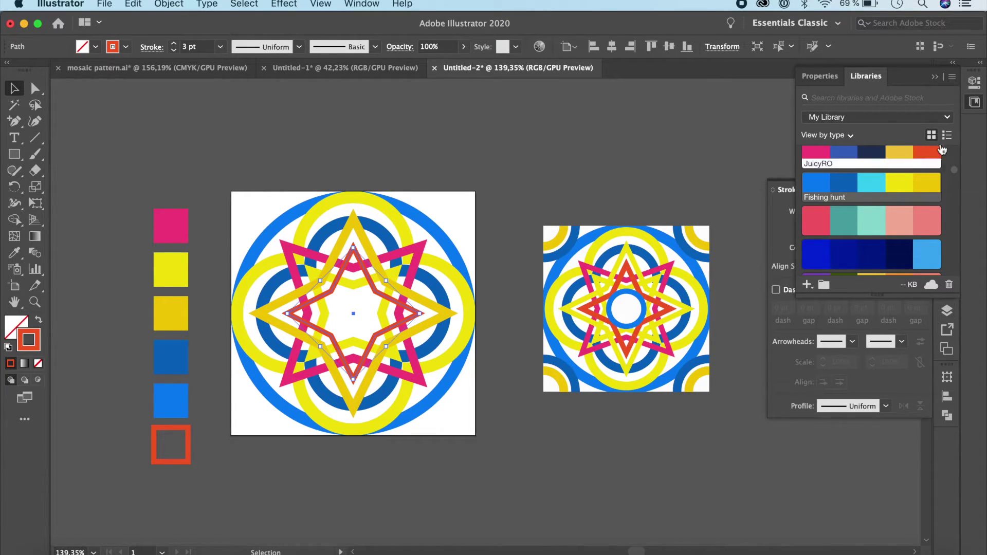
Step: Set the orange-red inner star's stroke weight to 5 pt and deselect it
{"action": "left_click", "coordinate": [935, 76]}
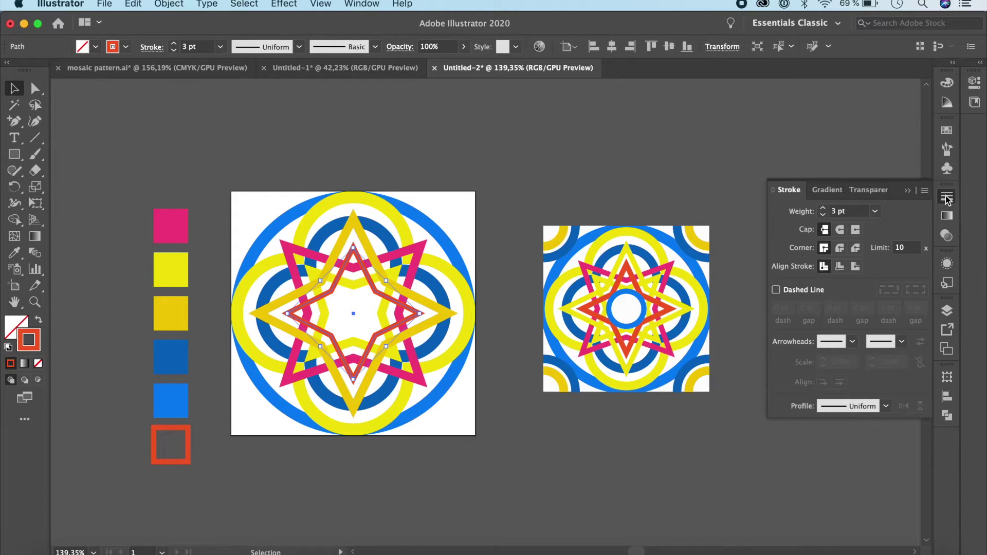
{"action": "left_click", "coordinate": [875, 211]}
{"action": "left_click", "coordinate": [900, 333]}
{"action": "left_click", "coordinate": [755, 412]}
Step: Draw a circle about 0.88 in wide centred on the artboard's lower-right corner and stroke it dark blue from the Fishing hunt palette
{"action": "scroll", "coordinate": [669, 463], "scroll_direction": "right", "scroll_amount": 2}
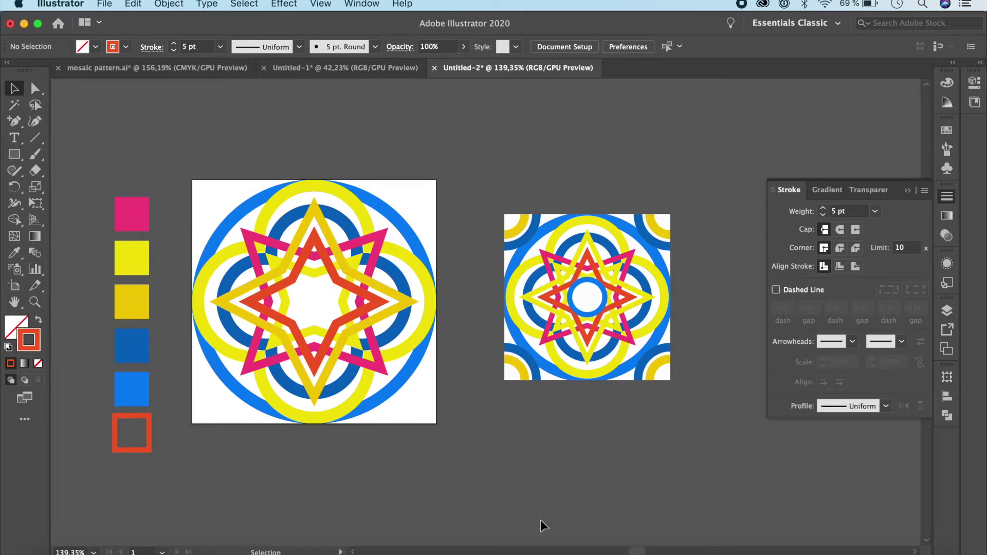
{"action": "left_click_drag", "start_coordinate": [15, 156], "coordinate": [56, 186]}
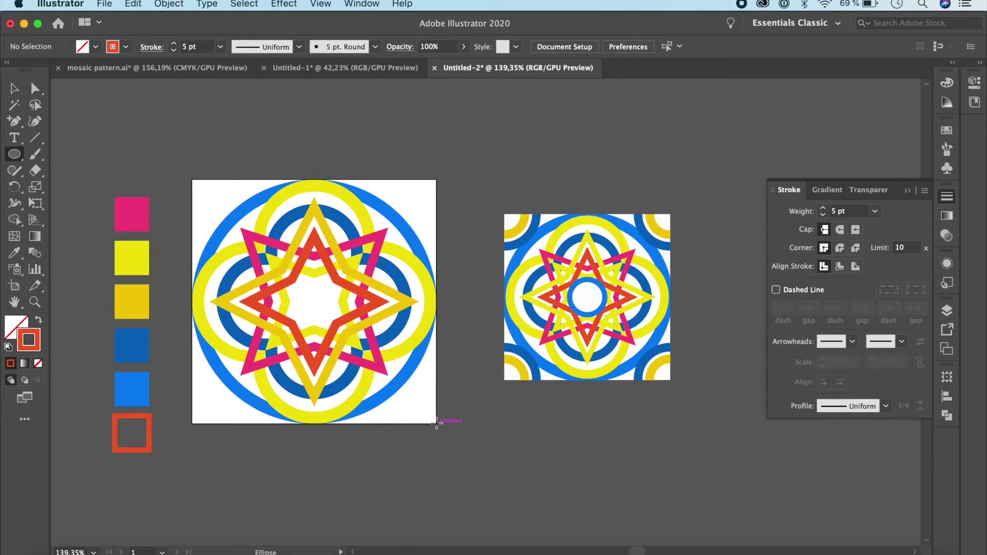
{"action": "left_click_drag", "start_coordinate": [436, 422], "coordinate": [491, 467]}
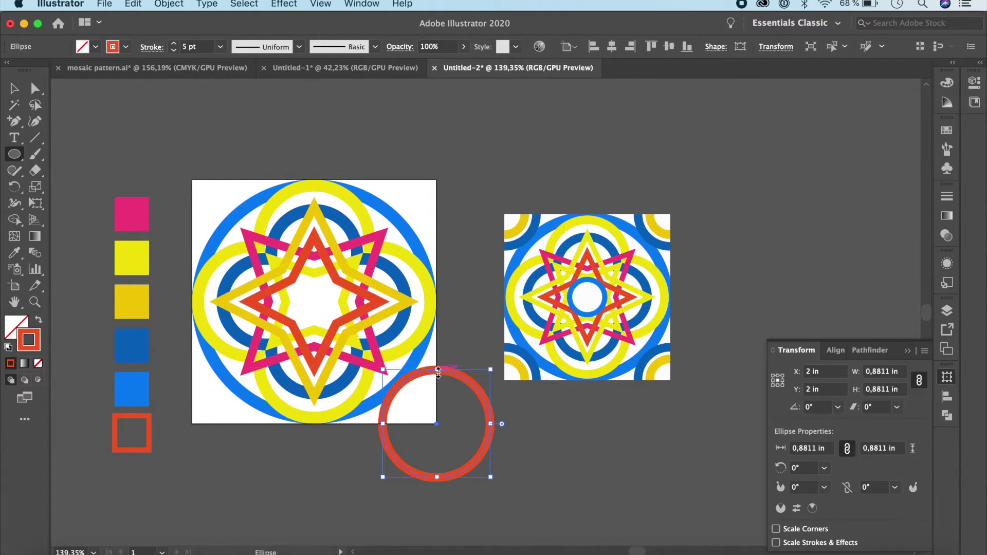
{"action": "left_click", "coordinate": [977, 108]}
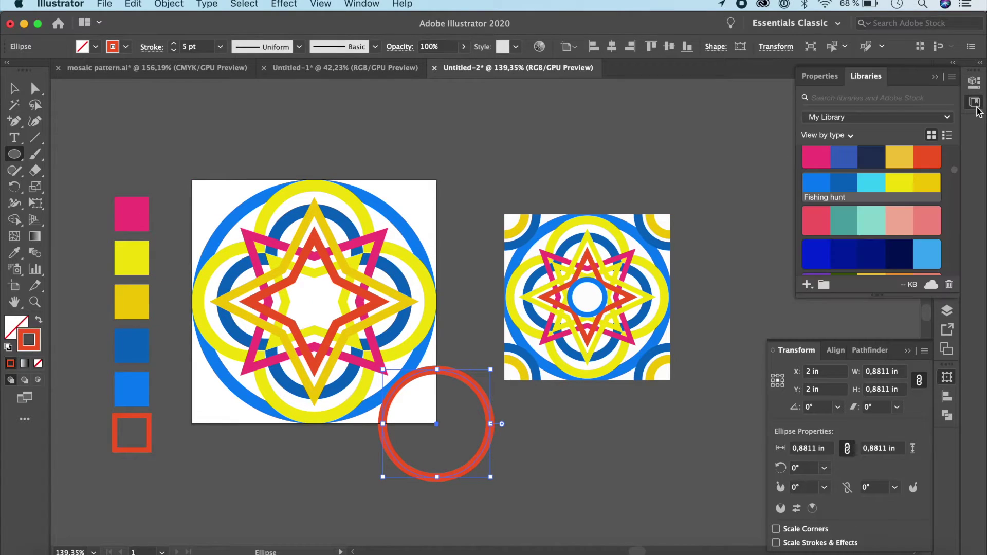
{"action": "left_click", "coordinate": [844, 183]}
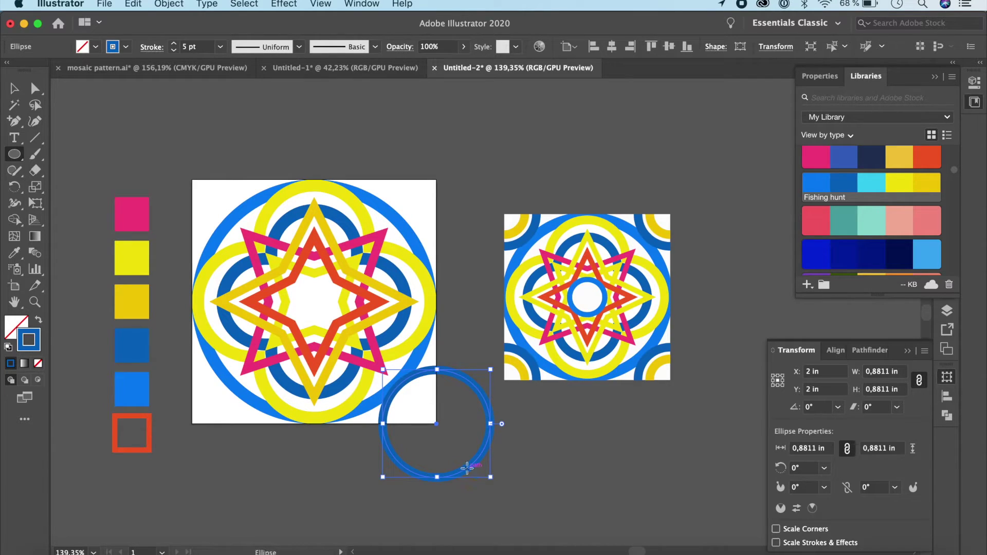
Step: Add a concentric copy of the corner circle, scaled to about 0.62 in, with a 7 pt golden yellow stroke from the Fishing hunt palette
{"action": "left_click_drag", "start_coordinate": [492, 477], "coordinate": [476, 464]}
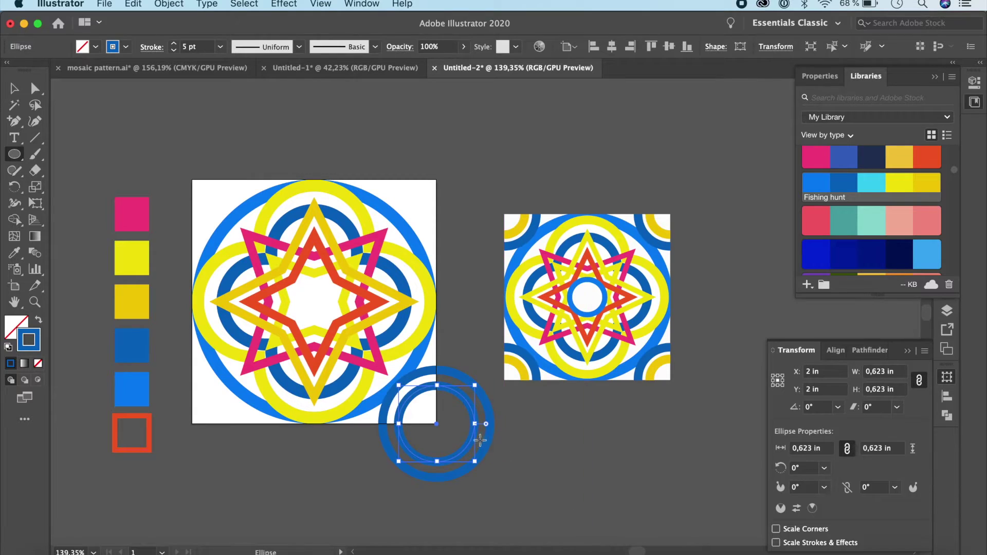
{"action": "left_click", "coordinate": [929, 186]}
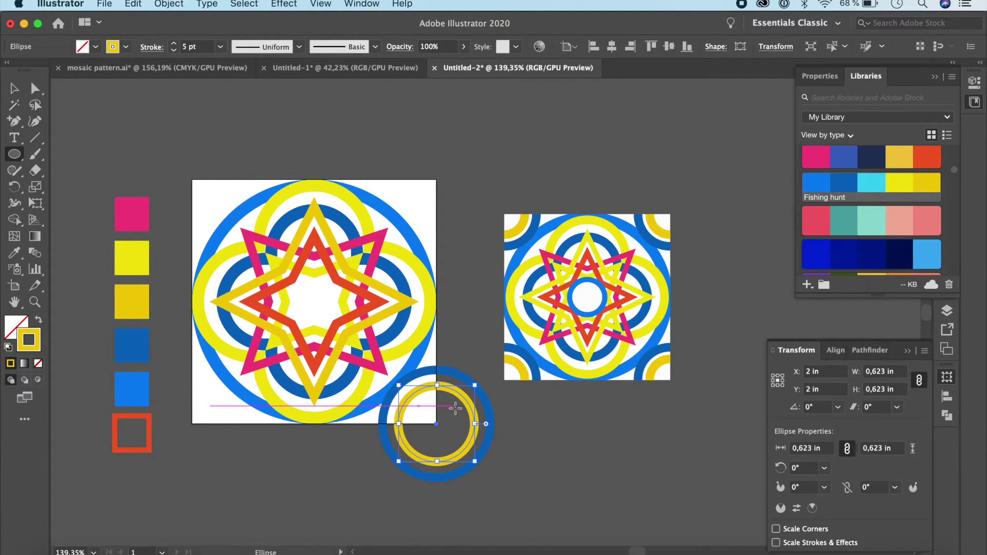
{"action": "left_click", "coordinate": [934, 76]}
{"action": "left_click", "coordinate": [947, 196]}
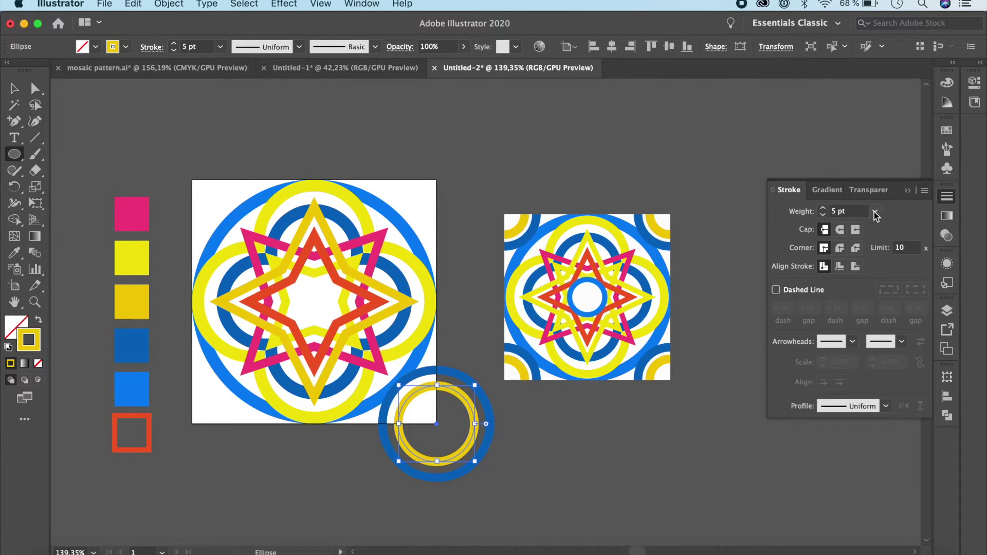
{"action": "left_click", "coordinate": [875, 211]}
{"action": "left_click", "coordinate": [892, 361]}
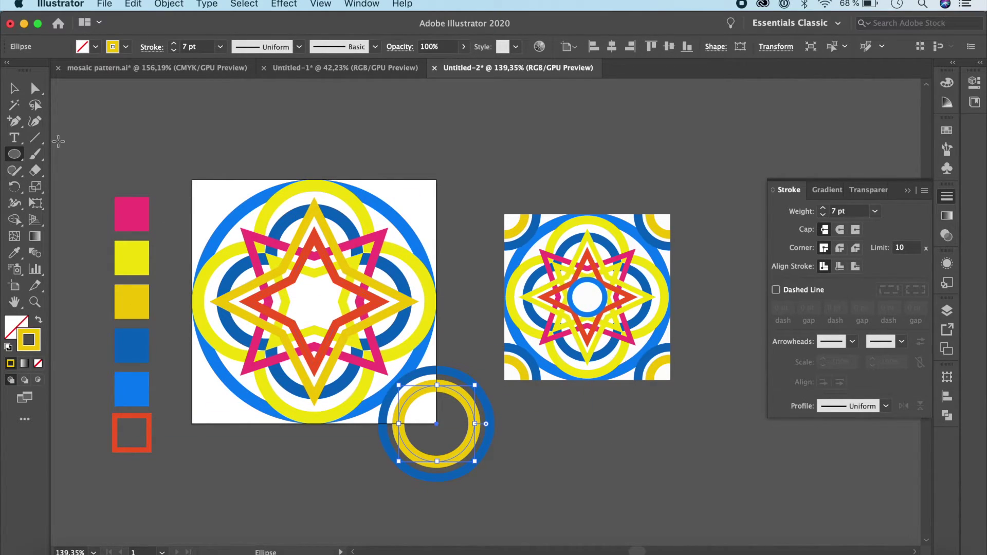
Step: Select both corner circles and duplicate them straight up so the copies are centred on the artboard's upper-right corner
{"action": "left_click", "coordinate": [14, 89]}
{"action": "left_click", "coordinate": [493, 406]}
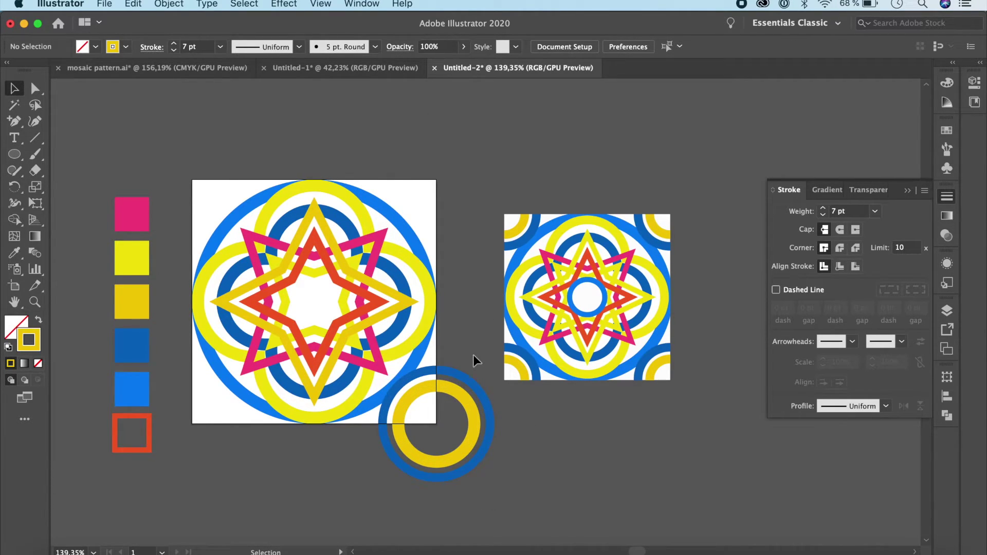
{"action": "left_click", "coordinate": [469, 401]}
{"action": "left_click", "coordinate": [523, 483]}
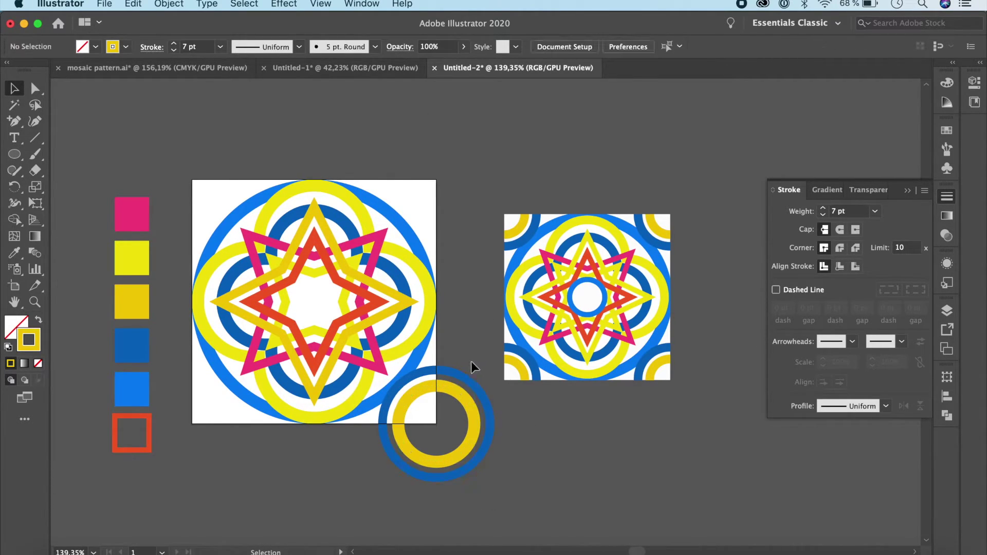
{"action": "left_click", "coordinate": [453, 478]}
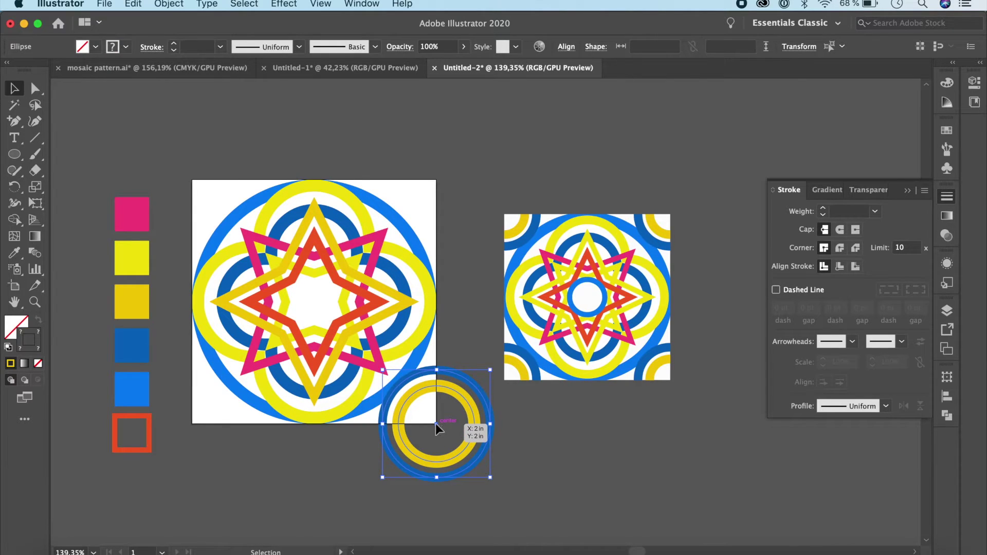
{"action": "left_click_drag", "start_coordinate": [436, 424], "coordinate": [437, 180]}
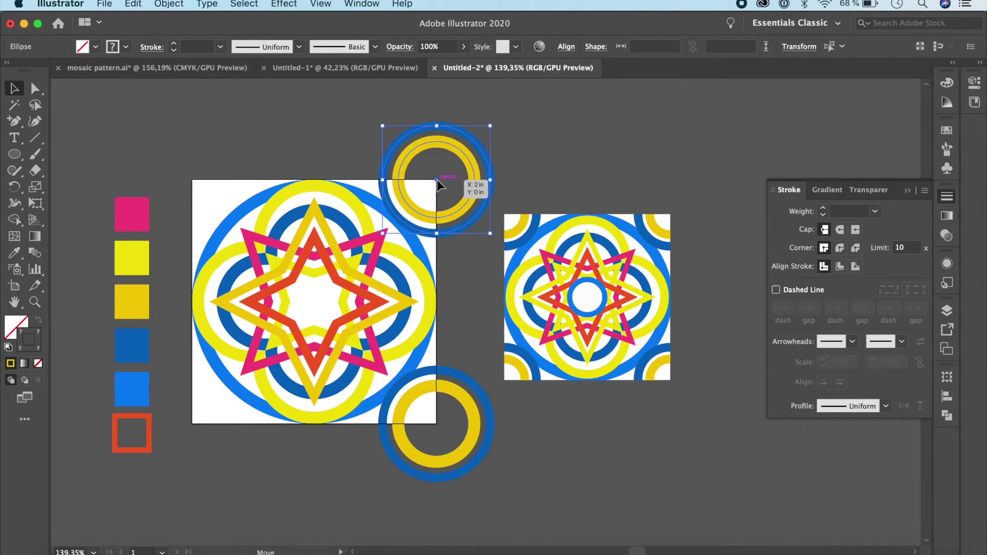
{"action": "scroll", "coordinate": [529, 428], "scroll_direction": "left", "scroll_amount": 6}
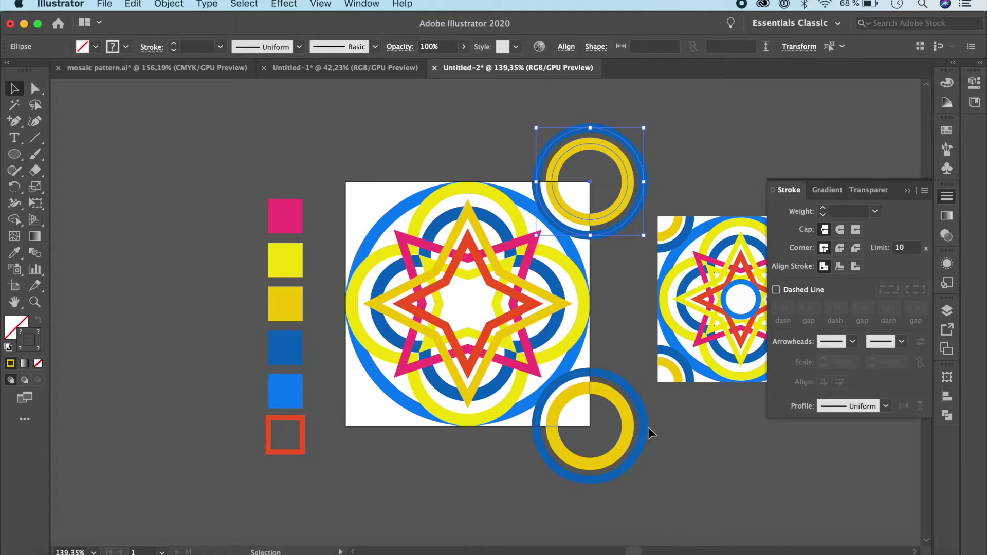
Step: Duplicate both right-hand pairs of corner circles straight across so the copies are centred on the artboard's left corners, and deselect them
{"action": "left_click", "coordinate": [653, 94]}
{"action": "left_click", "coordinate": [622, 478]}
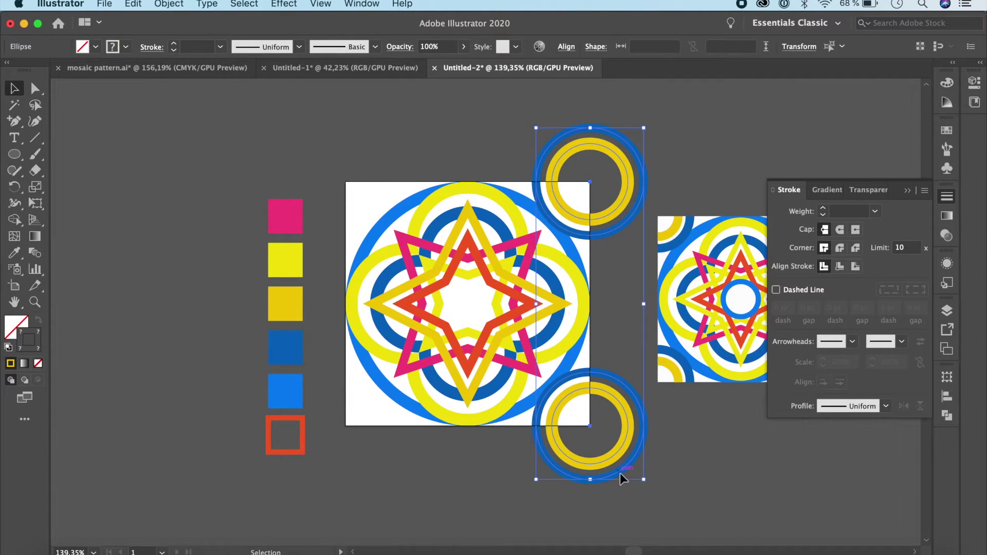
{"action": "left_click_drag", "start_coordinate": [590, 424], "coordinate": [347, 429]}
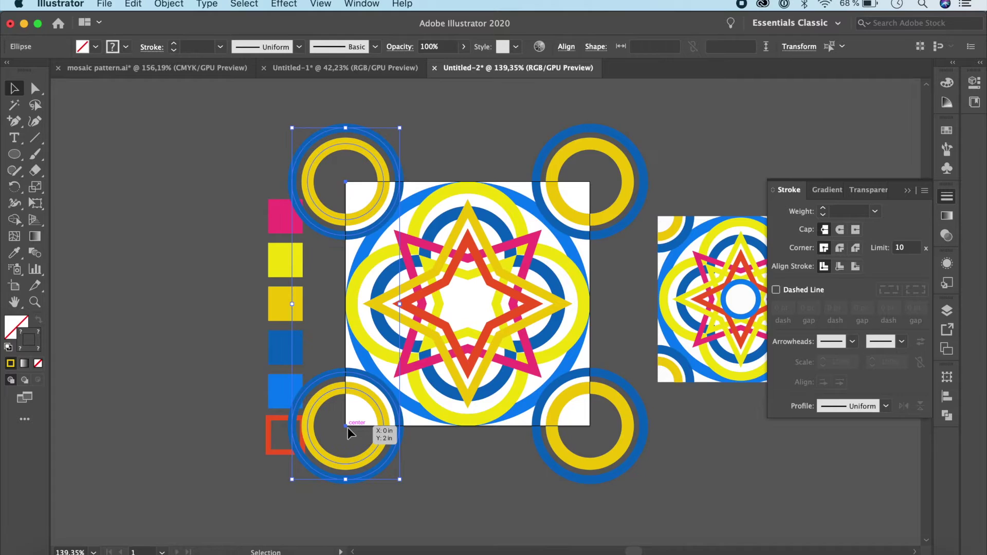
{"action": "left_click", "coordinate": [538, 502]}
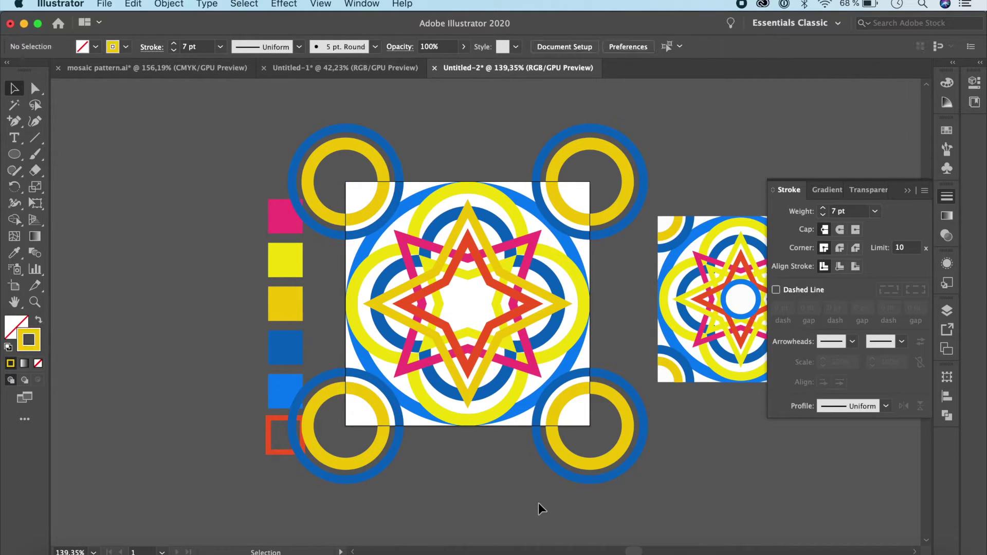
Step: Draw a circle about 0.44 in wide at the centre of the artboard and stroke it bright blue from the Fishing hunt palette
{"action": "scroll", "coordinate": [538, 503], "scroll_direction": "right", "scroll_amount": 5}
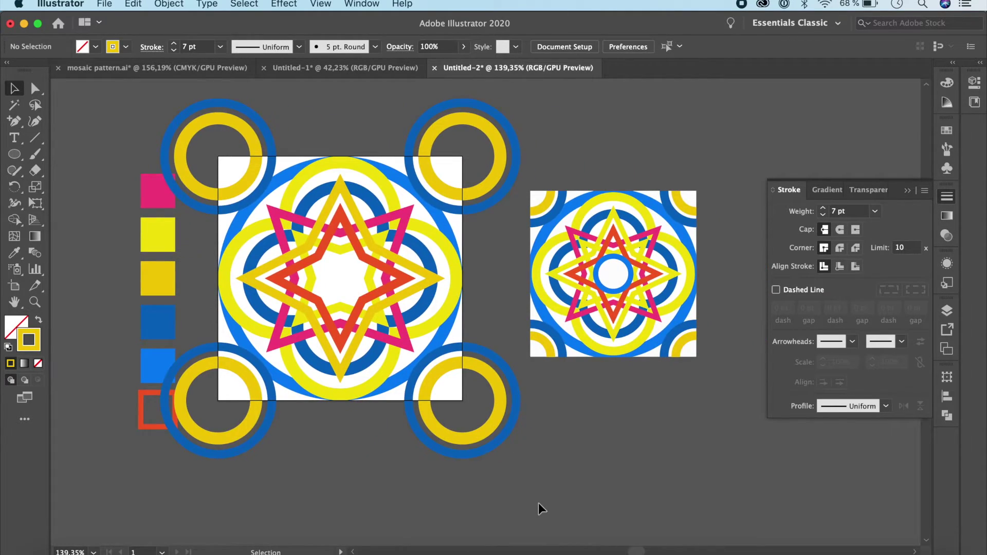
{"action": "scroll", "coordinate": [538, 503], "scroll_direction": "up", "scroll_amount": 3}
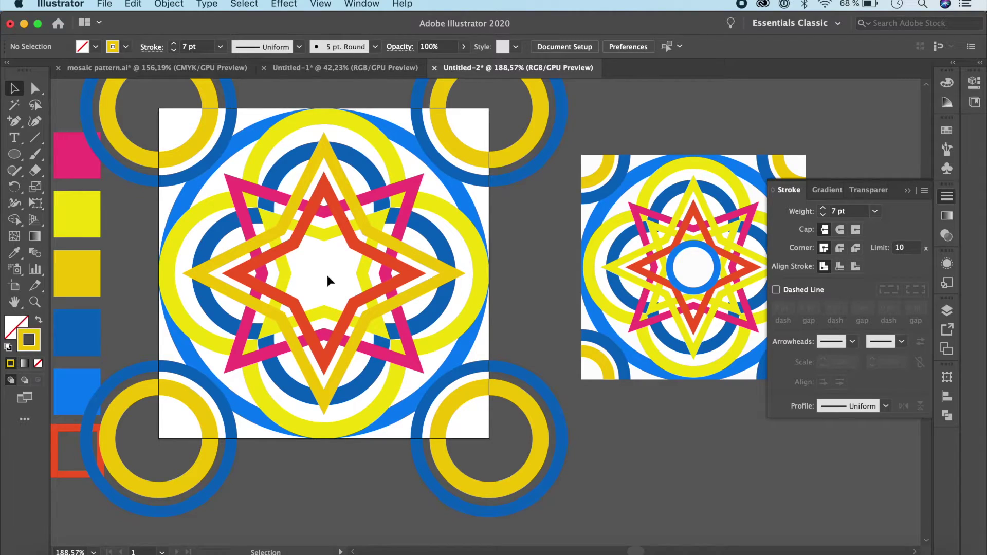
{"action": "key", "text": "l"}
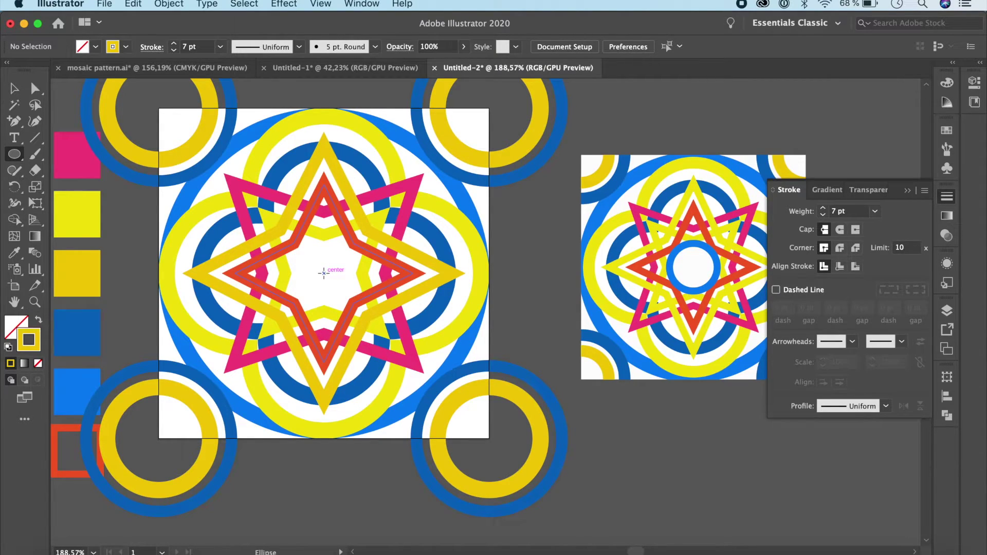
{"action": "left_click_drag", "start_coordinate": [324, 273], "coordinate": [353, 310]}
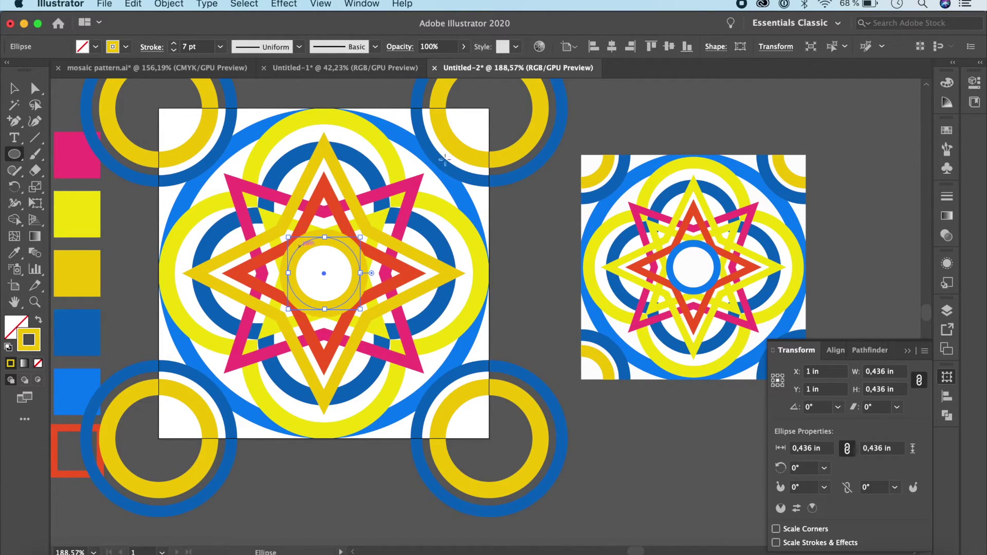
{"action": "left_click", "coordinate": [975, 101]}
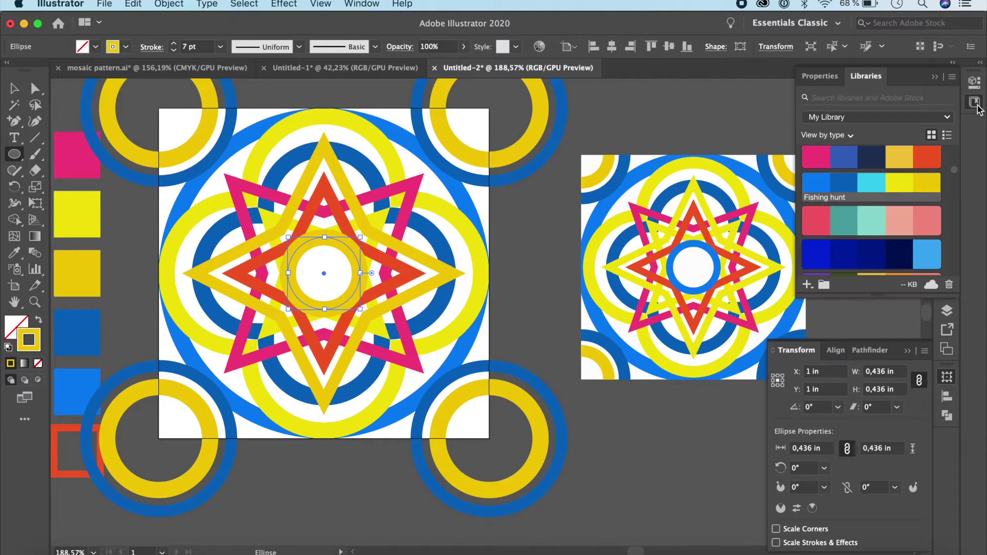
{"action": "left_click", "coordinate": [815, 184]}
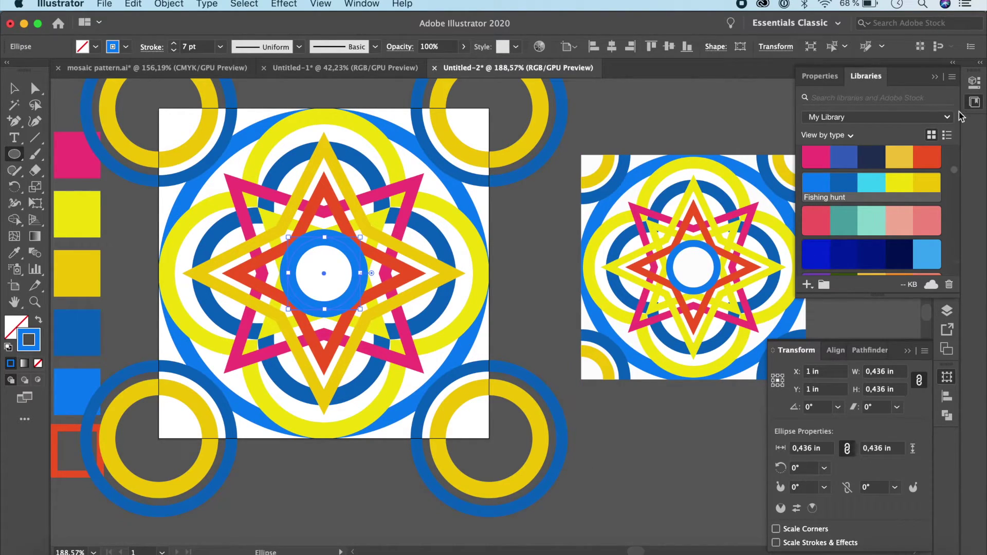
{"action": "left_click", "coordinate": [935, 76]}
Step: Set the central circle's stroke weight to 5 pt and deselect it
{"action": "left_click", "coordinate": [948, 198]}
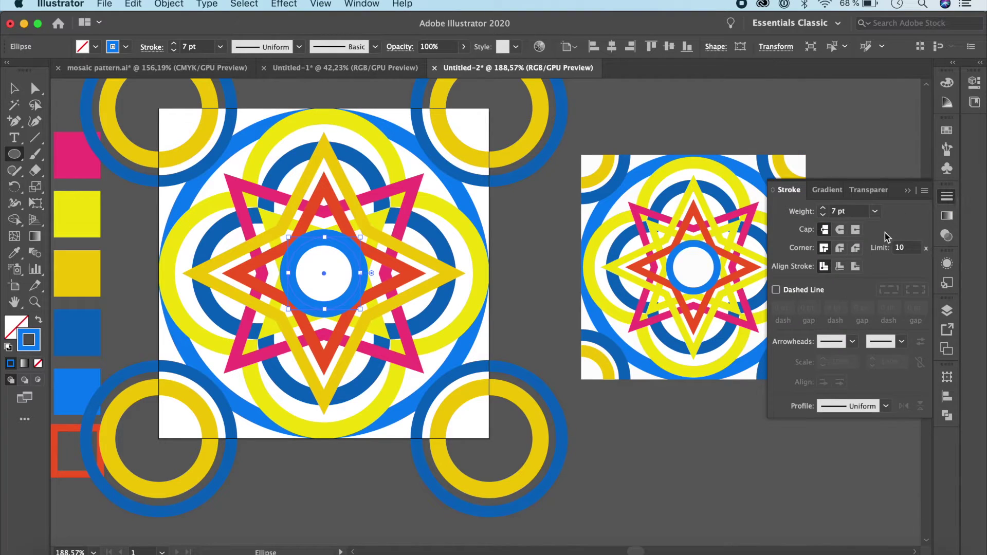
{"action": "left_click", "coordinate": [877, 215]}
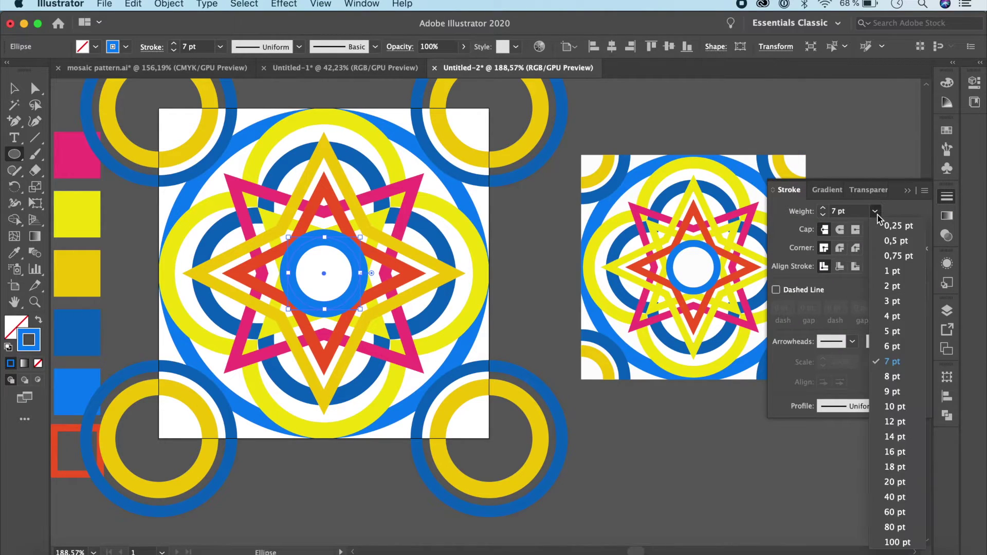
{"action": "left_click", "coordinate": [895, 330]}
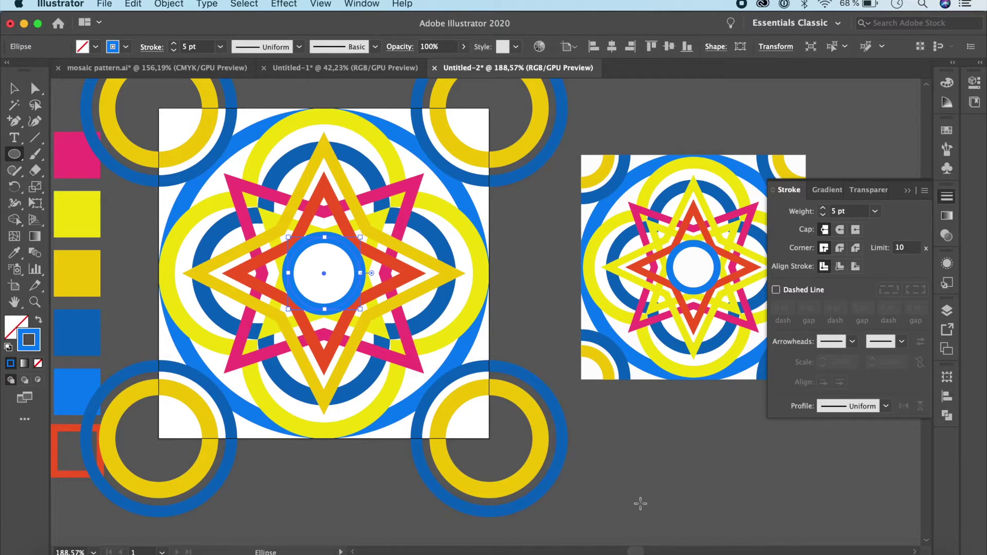
{"action": "scroll", "coordinate": [707, 399], "scroll_direction": "left", "scroll_amount": 3}
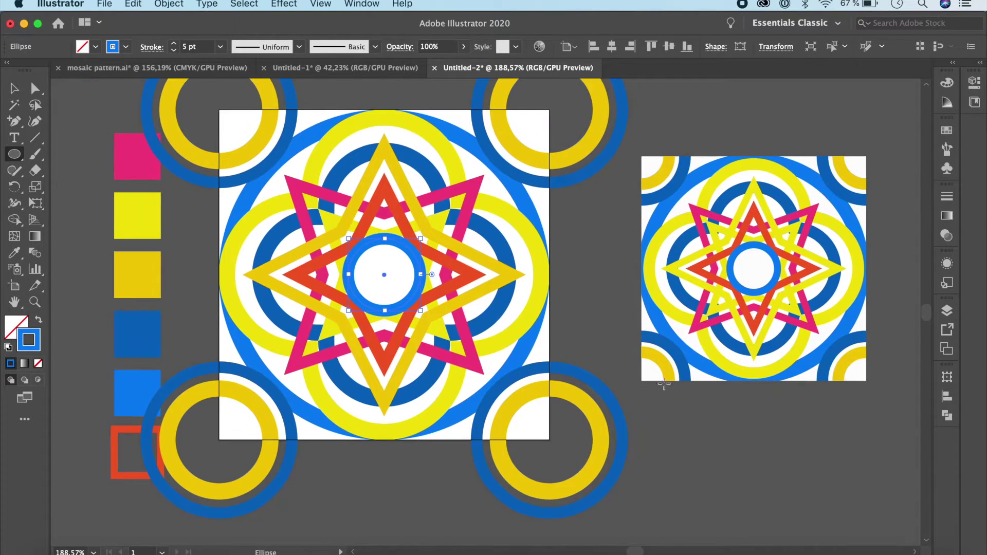
{"action": "left_click", "coordinate": [15, 89]}
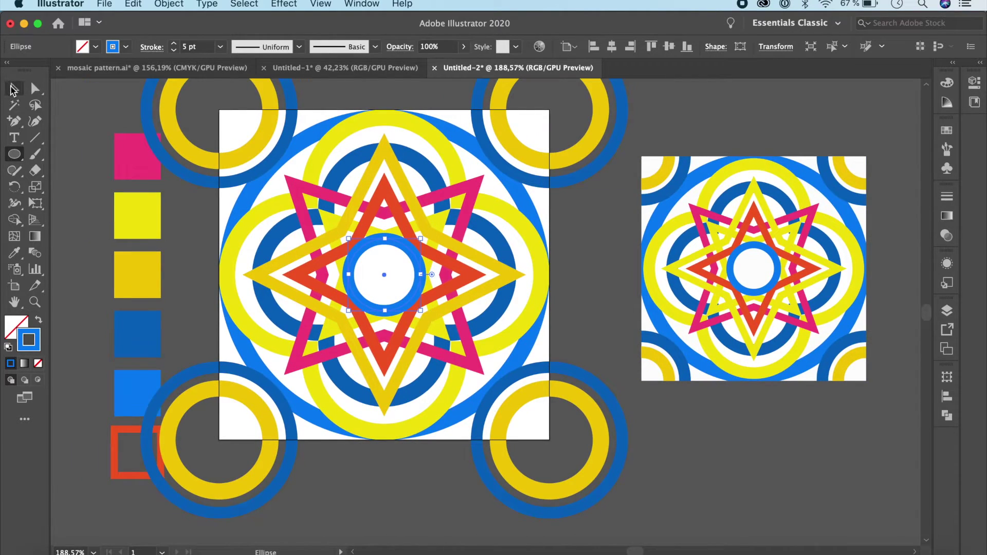
{"action": "left_click", "coordinate": [667, 468]}
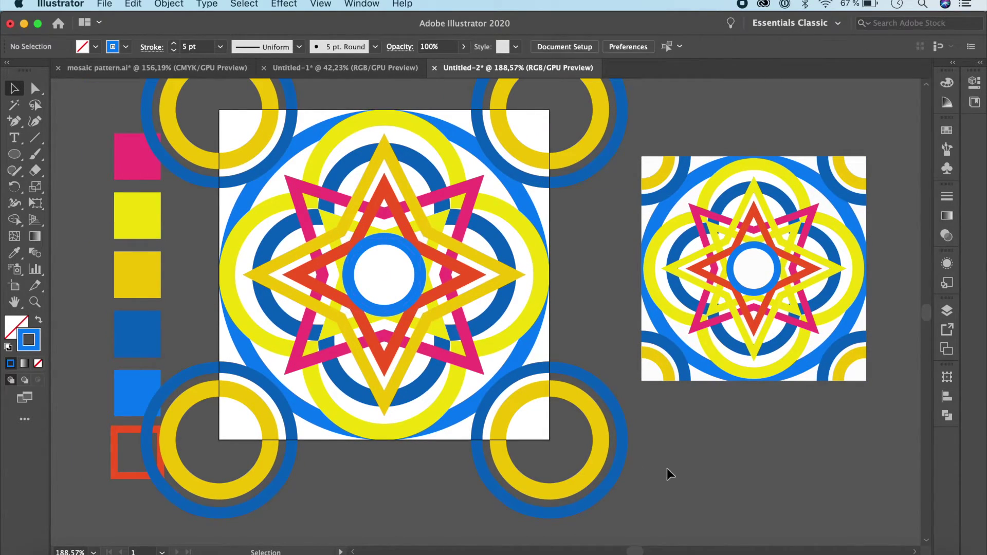
Step: Create a 2 x 2 in rectangle starting from the centre of the artboard
{"action": "left_click", "coordinate": [15, 158]}
{"action": "left_click", "coordinate": [69, 154]}
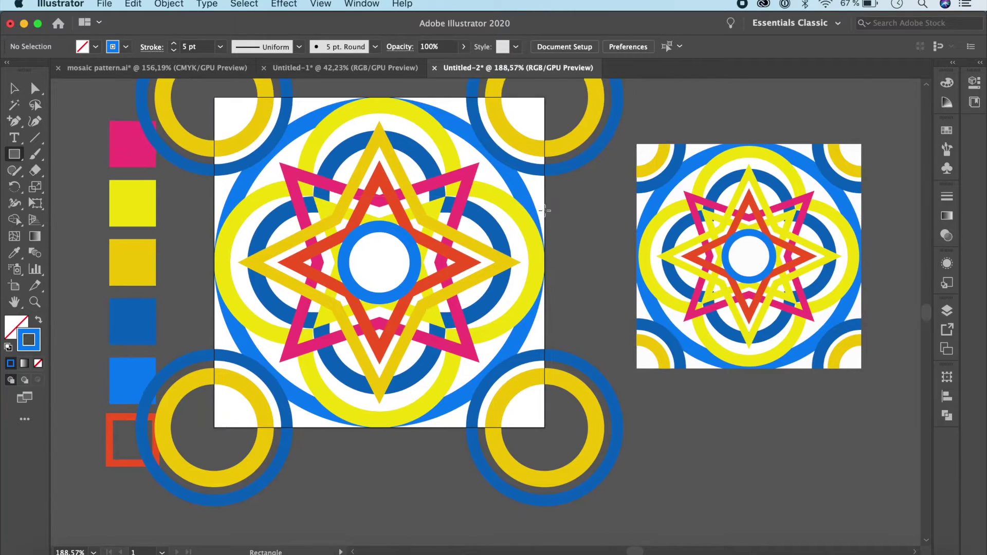
{"action": "scroll", "coordinate": [532, 213], "scroll_direction": "down", "scroll_amount": 5}
{"action": "scroll", "coordinate": [534, 217], "scroll_direction": "up", "scroll_amount": 1}
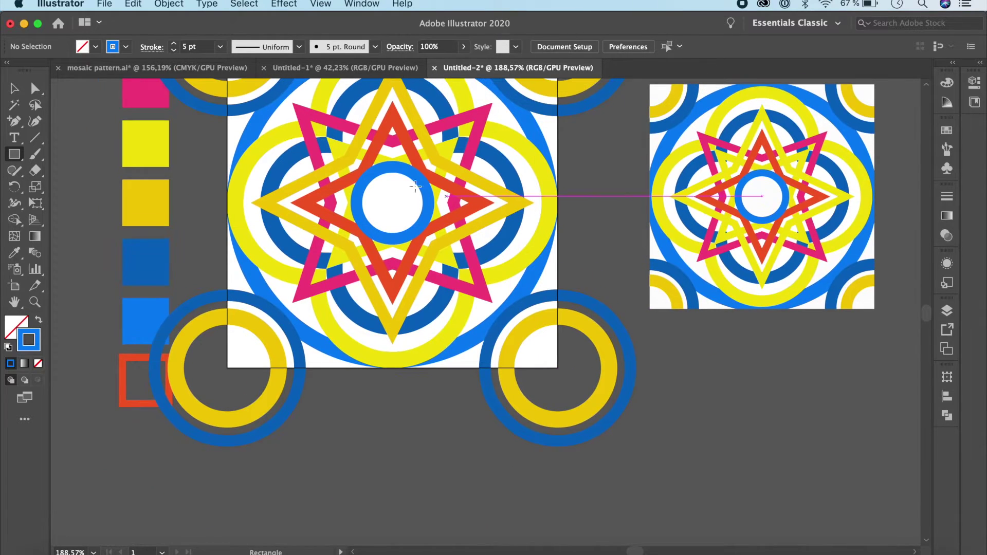
{"action": "left_click", "coordinate": [393, 200]}
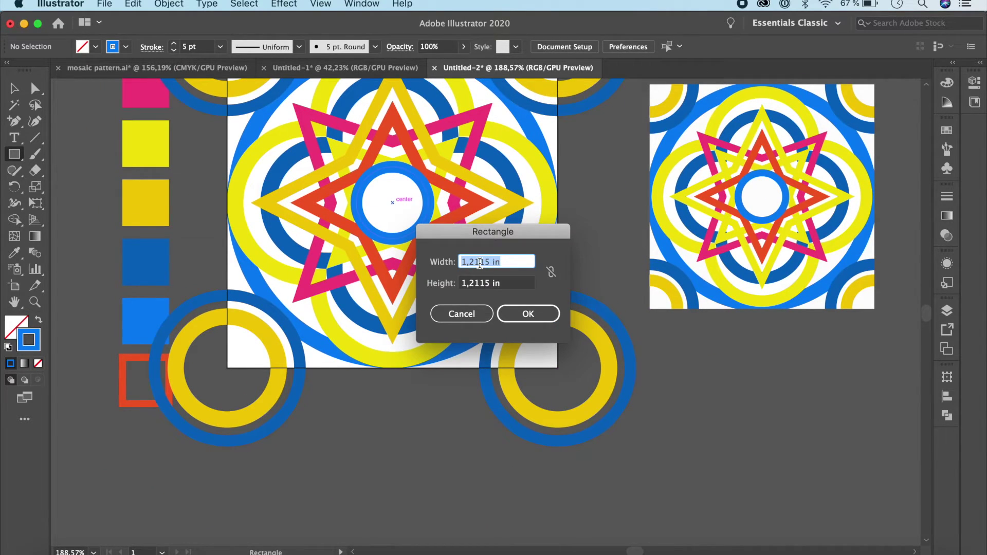
{"action": "type", "text": "2"}
{"action": "left_click", "coordinate": [487, 283]}
{"action": "double_click", "coordinate": [479, 283]}
{"action": "type", "text": "2"}
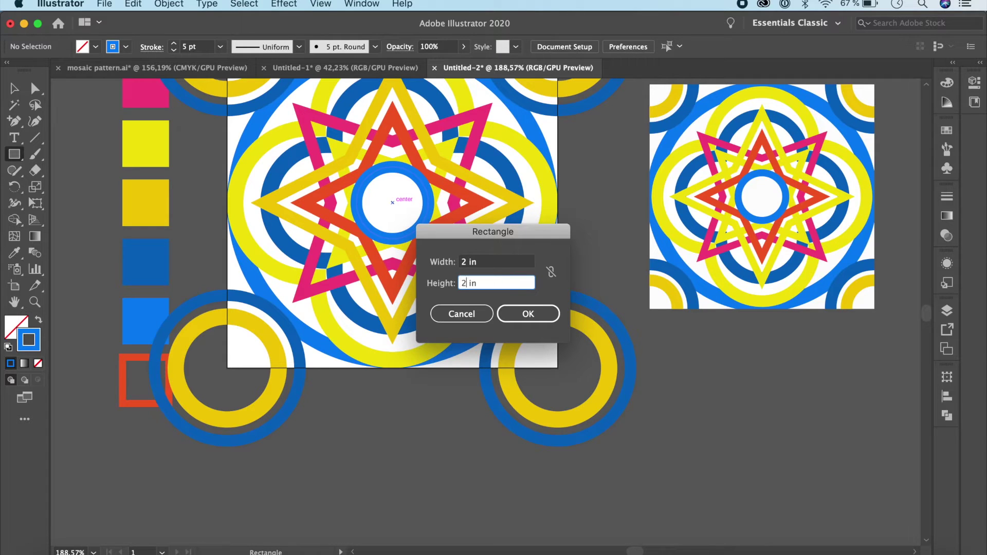
{"action": "left_click", "coordinate": [526, 316]}
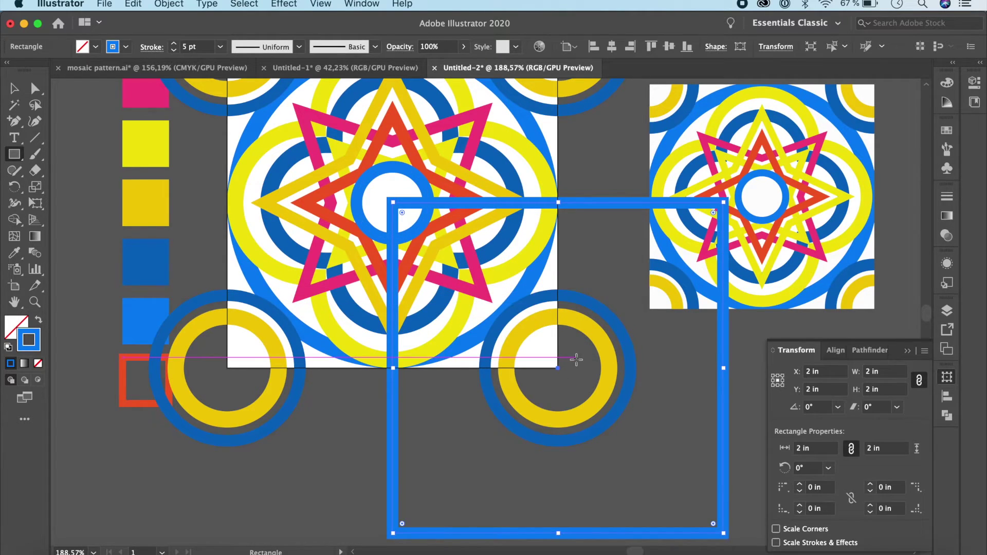
Step: Remove the square's stroke and fill it with white (FFFFFF)
{"action": "scroll", "coordinate": [576, 359], "scroll_direction": "right", "scroll_amount": 5}
{"action": "left_click", "coordinate": [38, 363]}
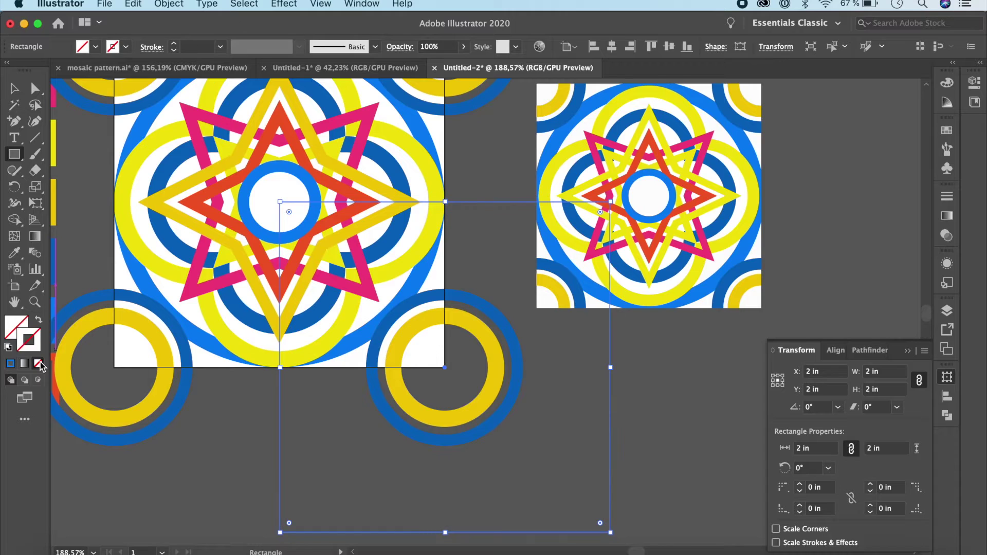
{"action": "left_click", "coordinate": [12, 334]}
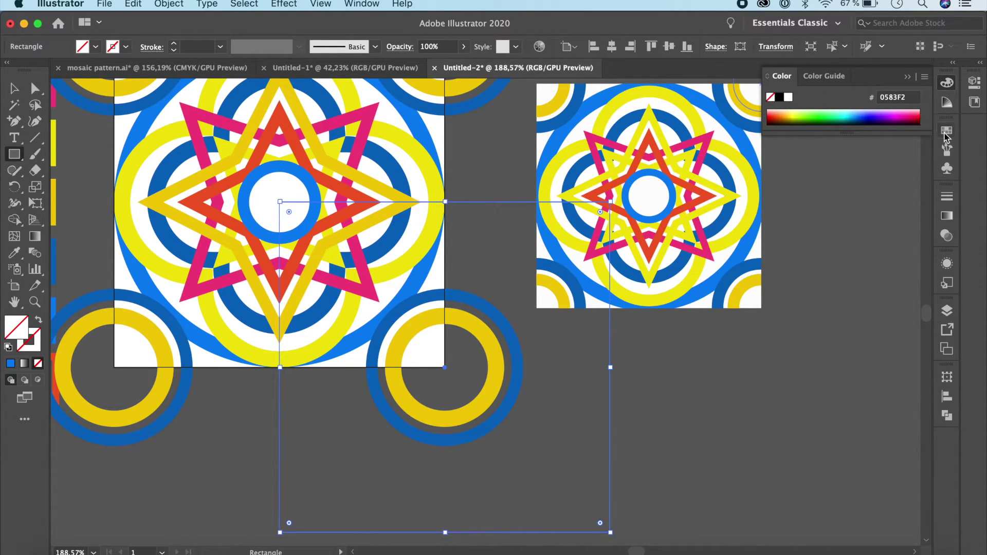
{"action": "left_click", "coordinate": [370, 5]}
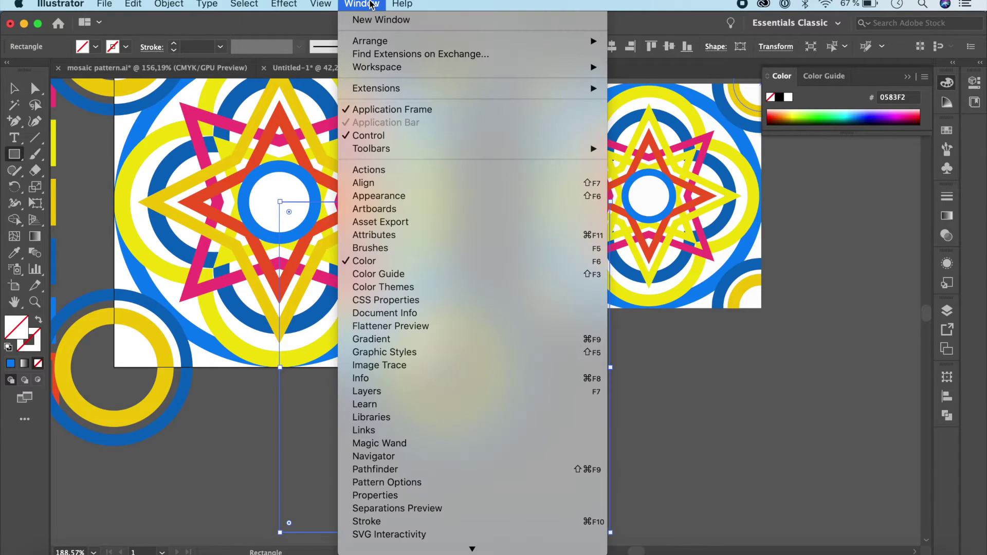
{"action": "scroll", "coordinate": [370, 378], "scroll_direction": "down", "scroll_amount": 5}
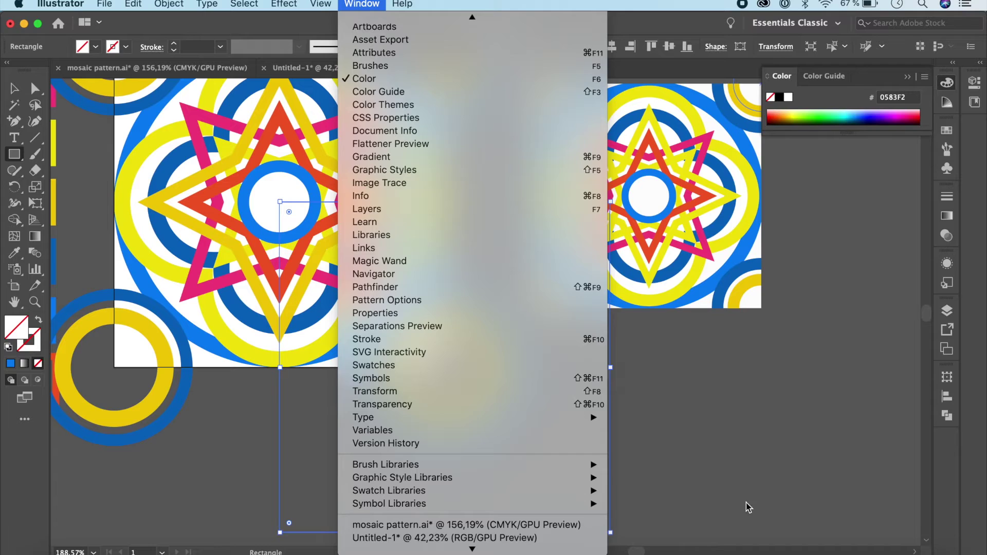
{"action": "left_click", "coordinate": [837, 150]}
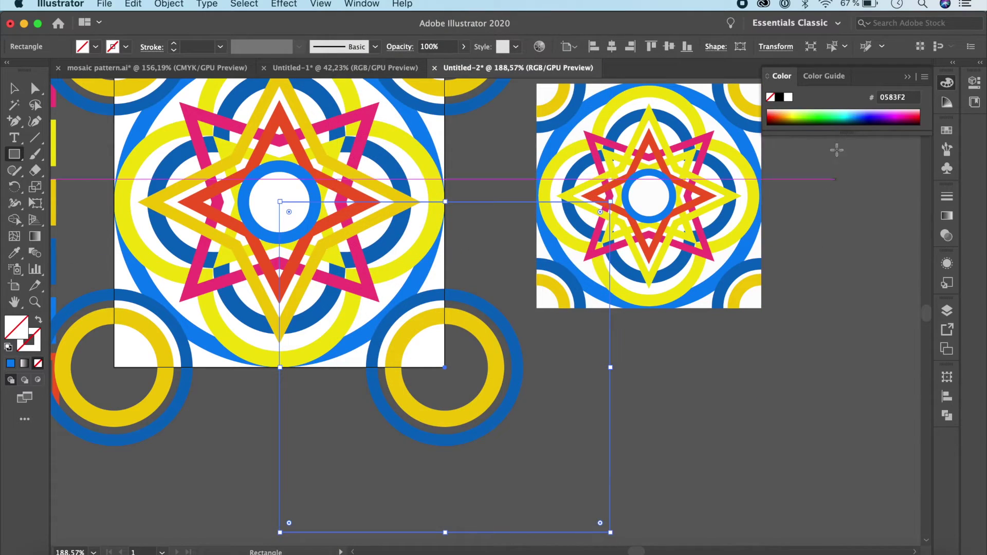
{"action": "left_click", "coordinate": [789, 98]}
{"action": "scroll", "coordinate": [513, 407], "scroll_direction": "up", "scroll_amount": 3}
{"action": "scroll", "coordinate": [513, 407], "scroll_direction": "left", "scroll_amount": 3}
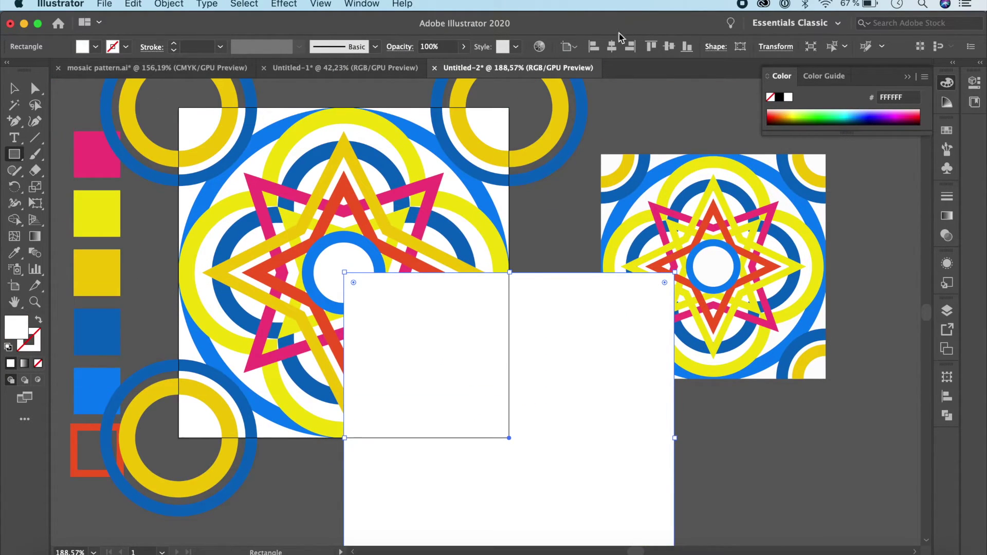
Step: Centre the white square horizontally and vertically on the artboard and send it to the back
{"action": "left_click", "coordinate": [612, 47]}
{"action": "left_click", "coordinate": [669, 47]}
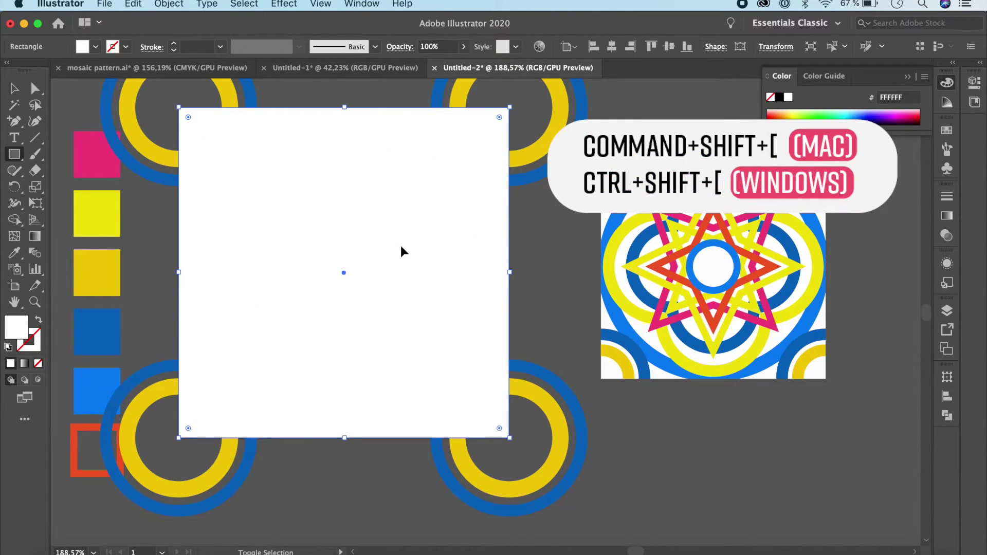
{"action": "key", "text": "super+shift+bracketleft"}
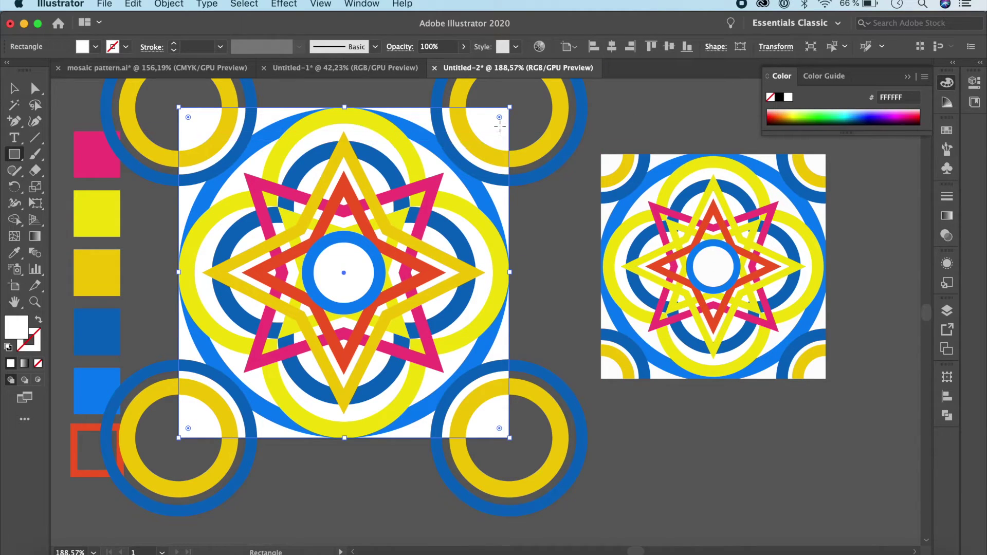
Step: Bring the white square to the front of all the mosaic artwork
{"action": "key", "text": "super"}
{"action": "key", "text": "super"}
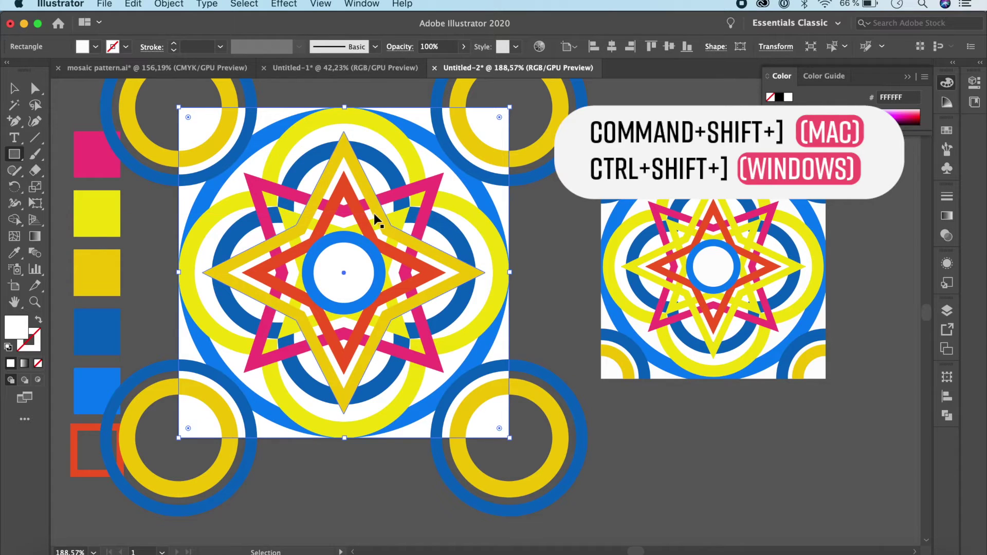
{"action": "key", "text": "super+shift+bracketright"}
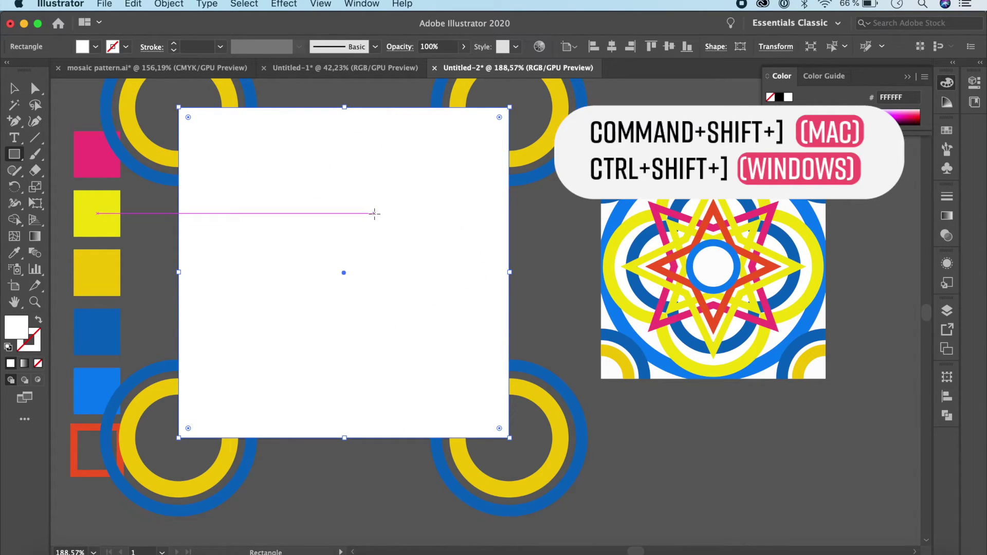
Step: Select the white square with all the mosaic shapes and corner circles and make a clipping mask
{"action": "scroll", "coordinate": [374, 214], "scroll_direction": "down", "scroll_amount": 5}
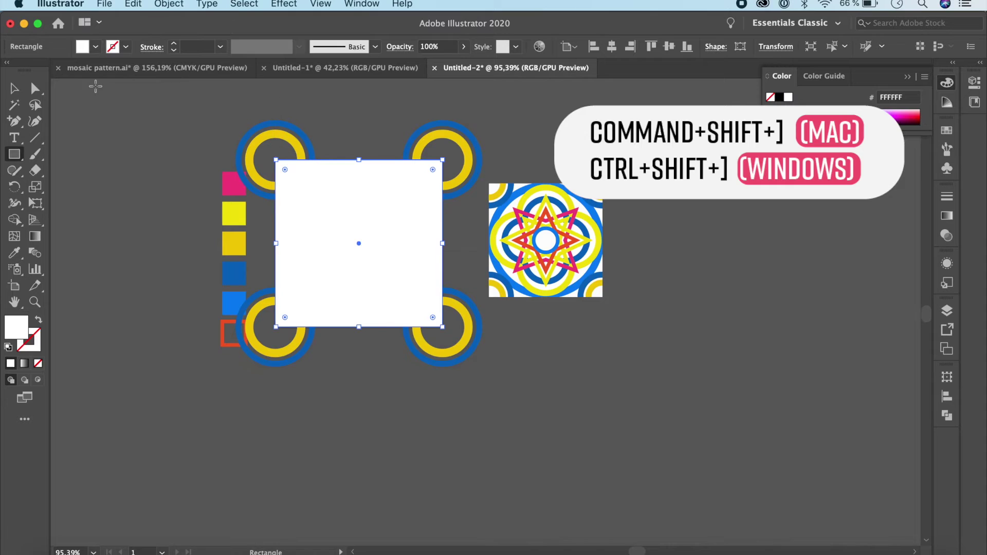
{"action": "left_click", "coordinate": [14, 89]}
{"action": "left_click_drag", "start_coordinate": [264, 91], "coordinate": [458, 373]}
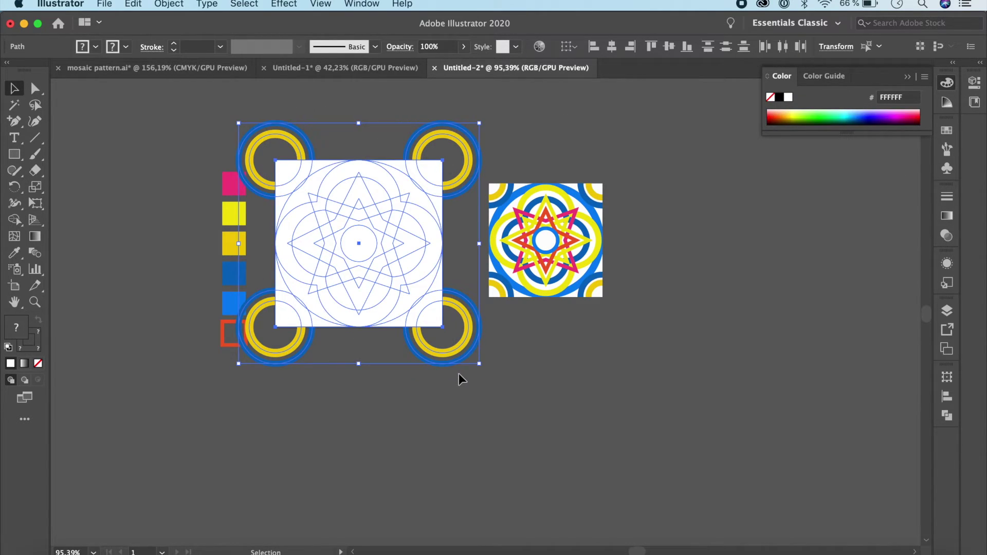
{"action": "right_click", "coordinate": [420, 291]}
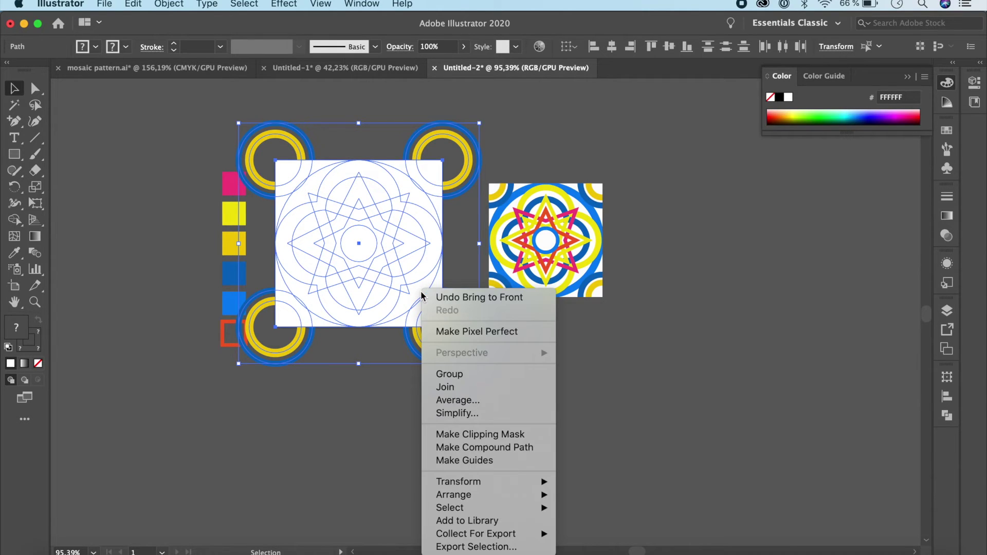
{"action": "left_click", "coordinate": [477, 435]}
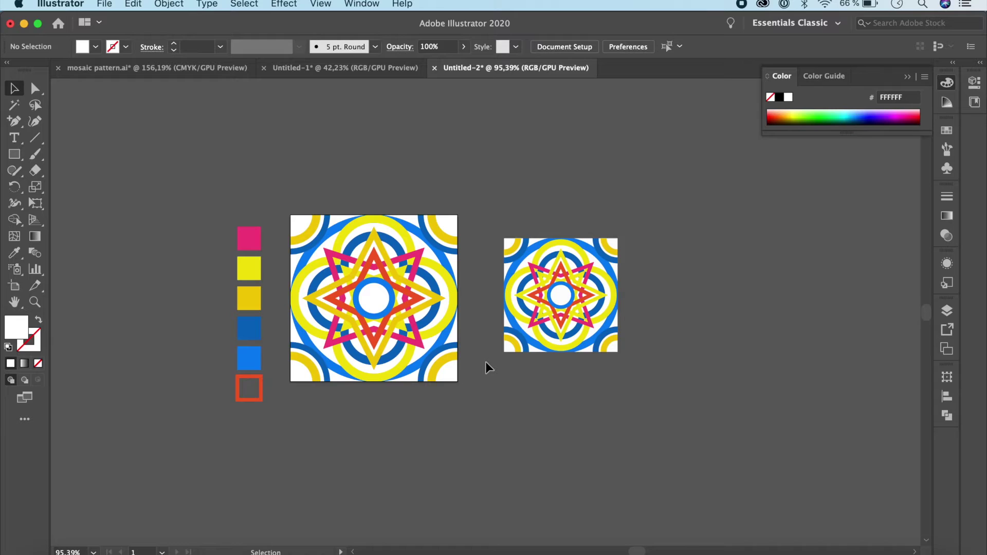
{"action": "scroll", "coordinate": [485, 362], "scroll_direction": "down", "scroll_amount": 3}
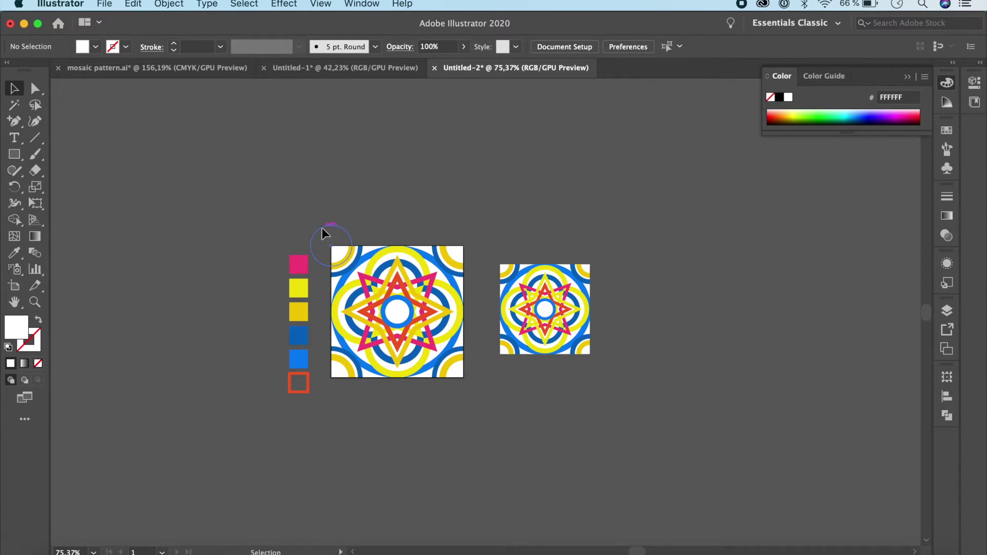
Step: Make a new pattern from the clipped mosaic tile, keeping the Grid tile type
{"action": "left_click_drag", "start_coordinate": [324, 209], "coordinate": [470, 412]}
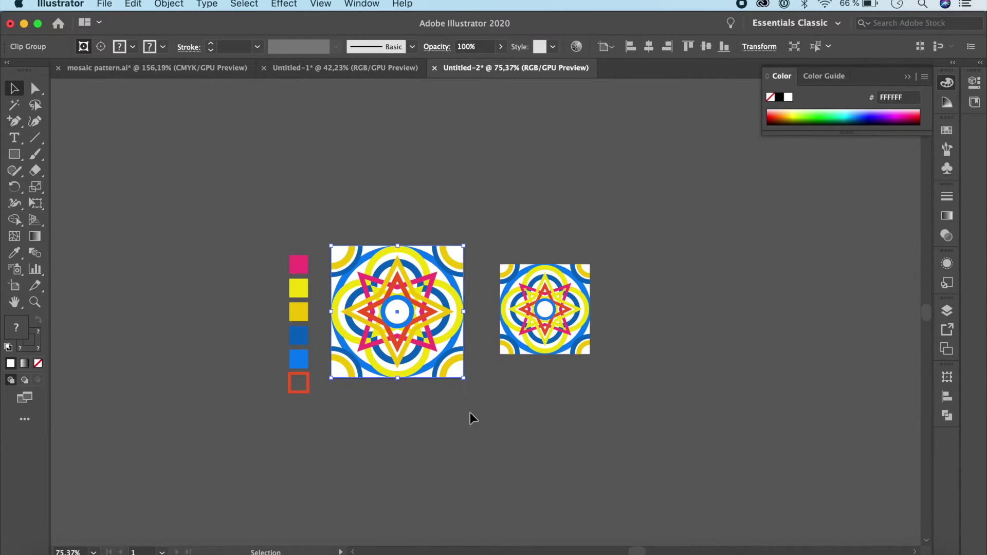
{"action": "left_click", "coordinate": [175, 4]}
{"action": "mouse_move", "coordinate": [208, 337]}
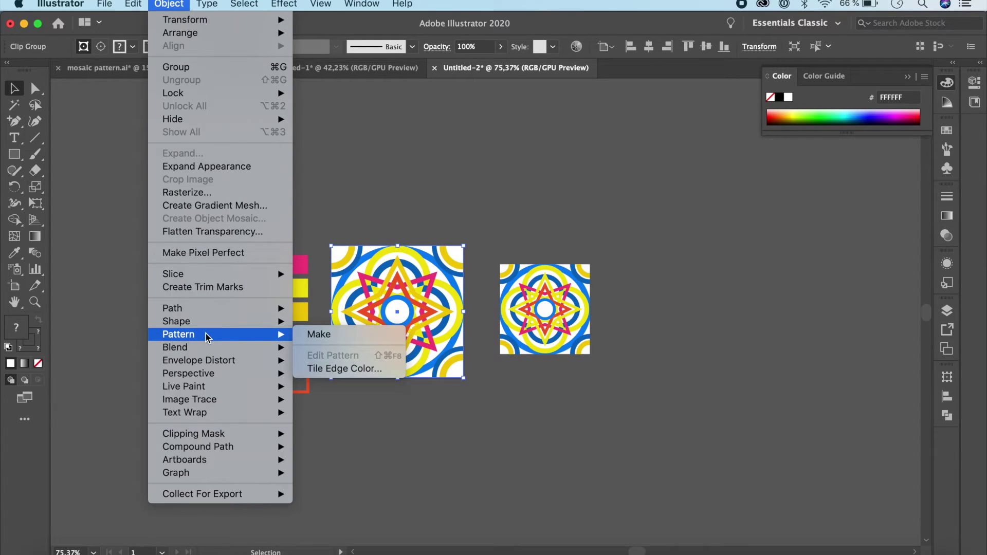
{"action": "left_click", "coordinate": [318, 338]}
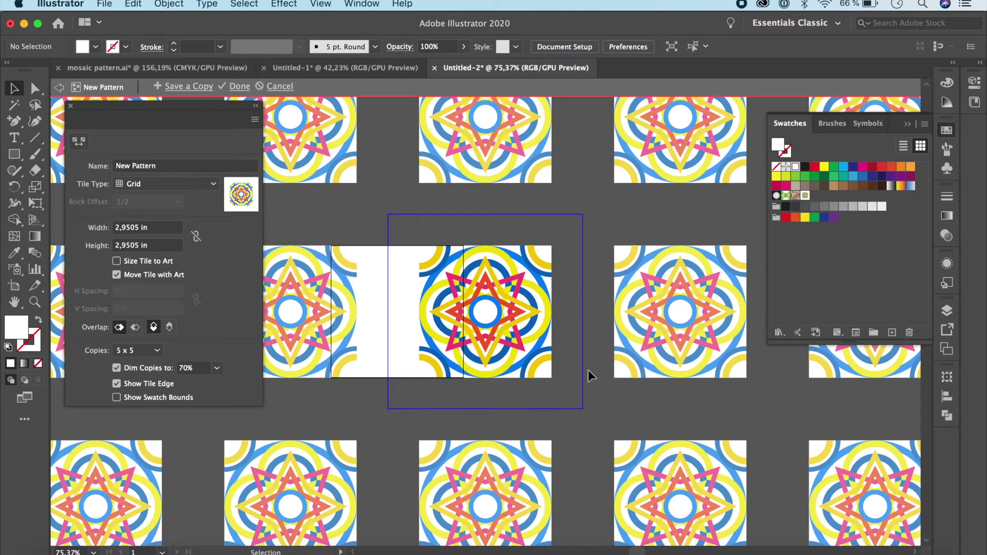
{"action": "scroll", "coordinate": [588, 370], "scroll_direction": "right", "scroll_amount": 2}
{"action": "scroll", "coordinate": [588, 370], "scroll_direction": "down", "scroll_amount": 1}
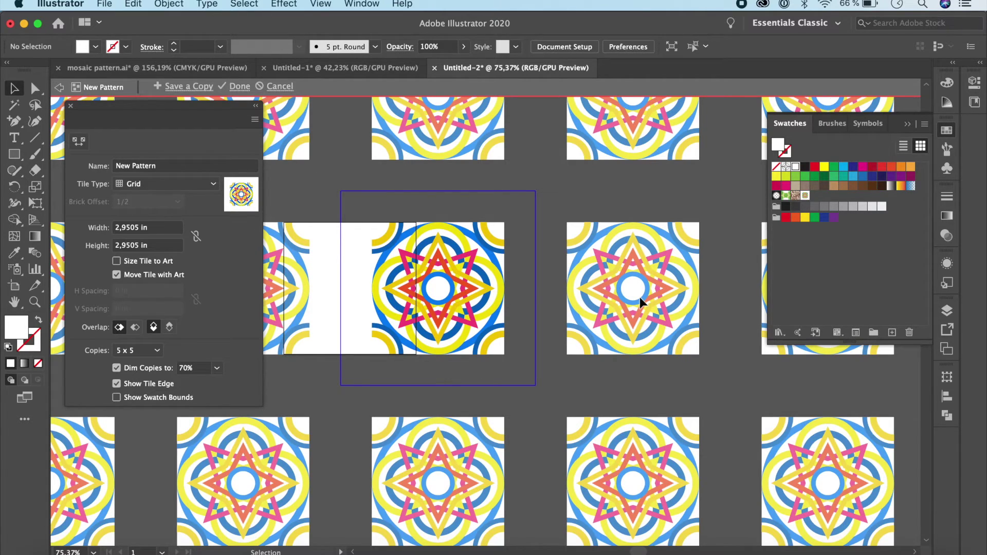
{"action": "left_click", "coordinate": [212, 184]}
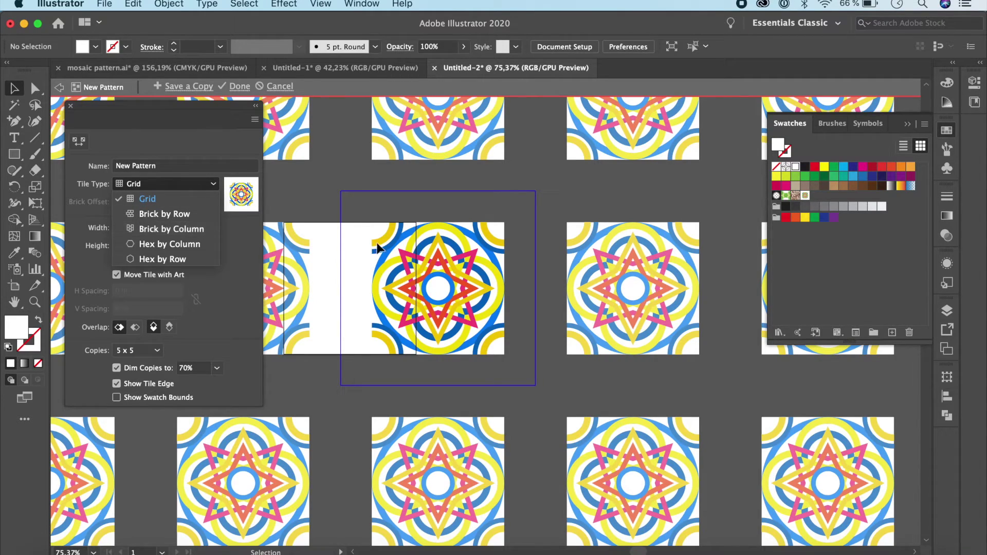
{"action": "left_click", "coordinate": [378, 266]}
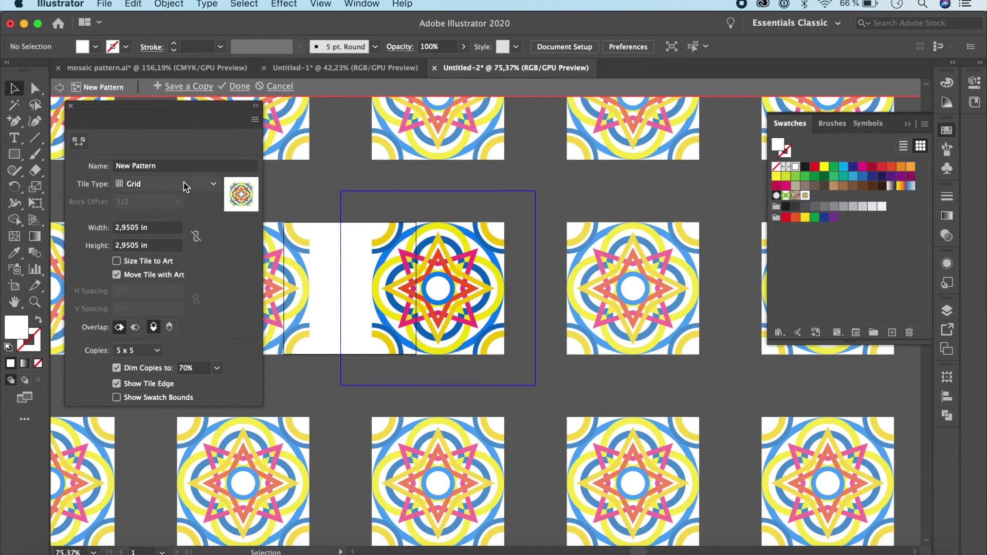
Step: Shrink the pattern tile with the Pattern Tile tool to the mosaic's edges, 2 x 2 in, closing the gaps between copies
{"action": "left_click", "coordinate": [79, 143]}
{"action": "scroll", "coordinate": [539, 352], "scroll_direction": "up", "scroll_amount": 5}
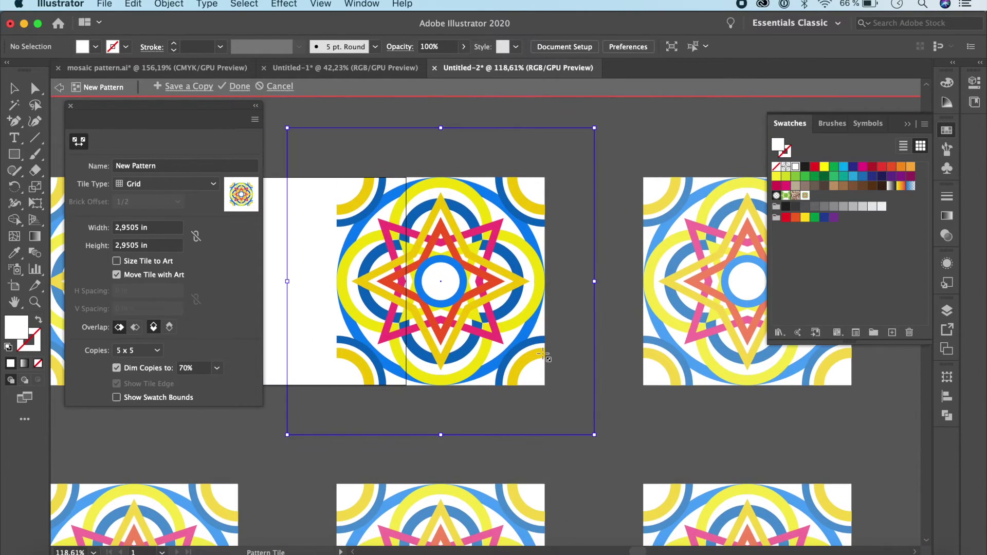
{"action": "left_click_drag", "start_coordinate": [594, 434], "coordinate": [547, 388]}
{"action": "scroll", "coordinate": [383, 202], "scroll_direction": "up", "scroll_amount": 3}
{"action": "scroll", "coordinate": [383, 202], "scroll_direction": "left", "scroll_amount": 3}
{"action": "left_click_drag", "start_coordinate": [367, 189], "coordinate": [414, 236]}
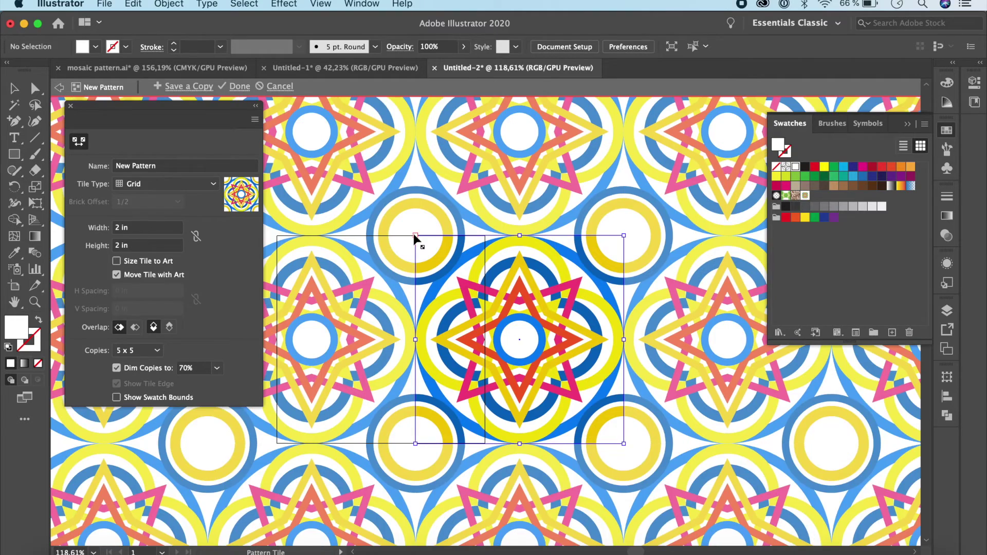
Step: Check the seams between the repeated mosaic tiles up close and finish editing the pattern
{"action": "scroll", "coordinate": [620, 381], "scroll_direction": "up", "scroll_amount": 5}
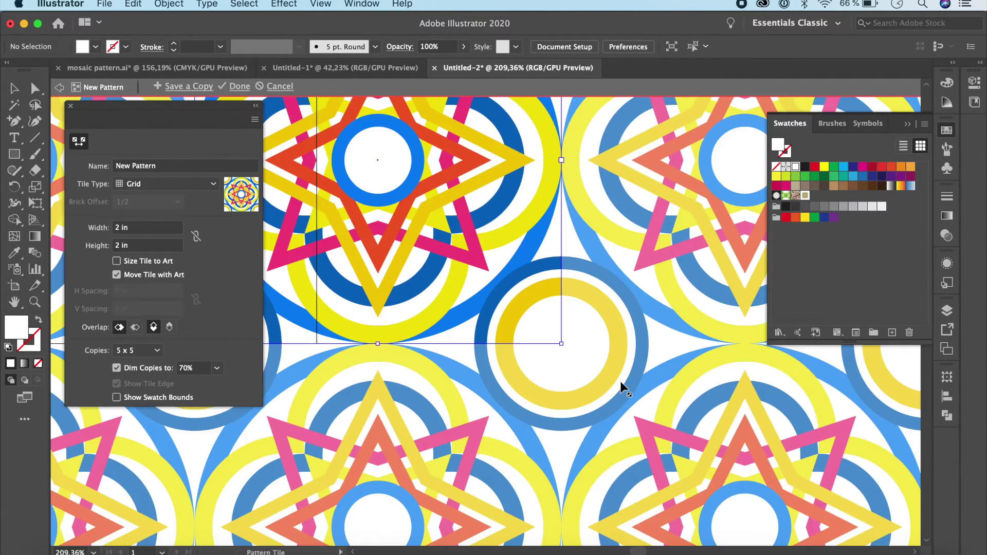
{"action": "scroll", "coordinate": [620, 381], "scroll_direction": "up", "scroll_amount": 8}
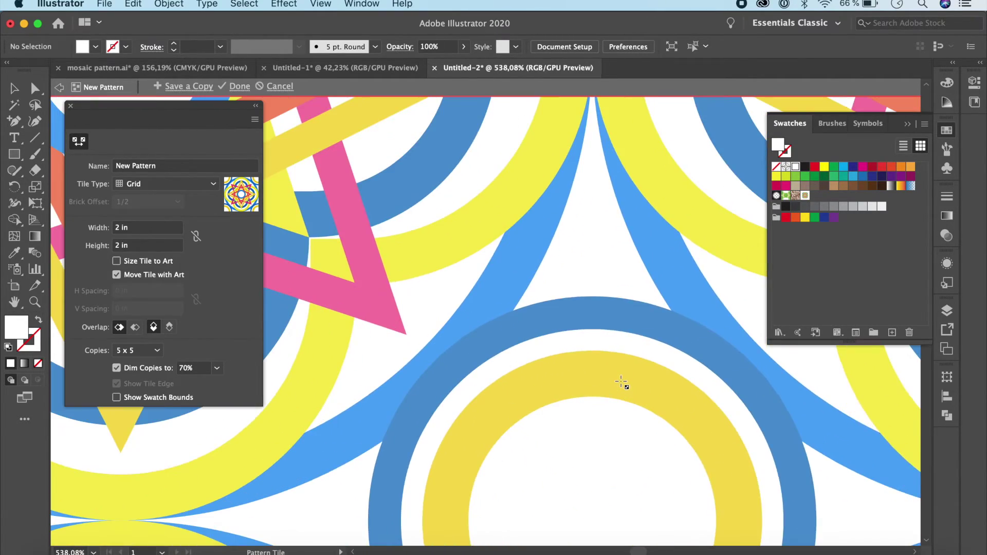
{"action": "scroll", "coordinate": [621, 382], "scroll_direction": "left", "scroll_amount": 5}
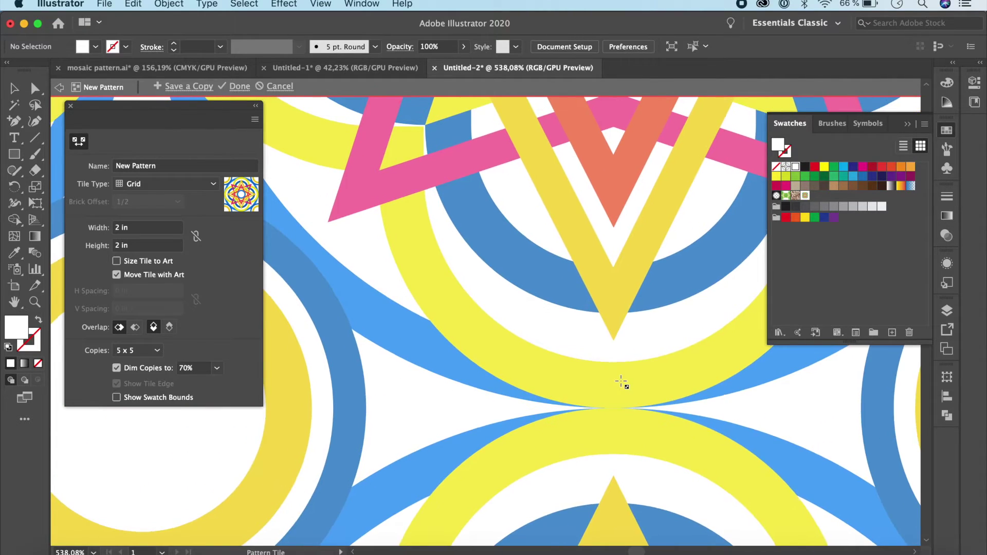
{"action": "scroll", "coordinate": [621, 381], "scroll_direction": "left", "scroll_amount": 5}
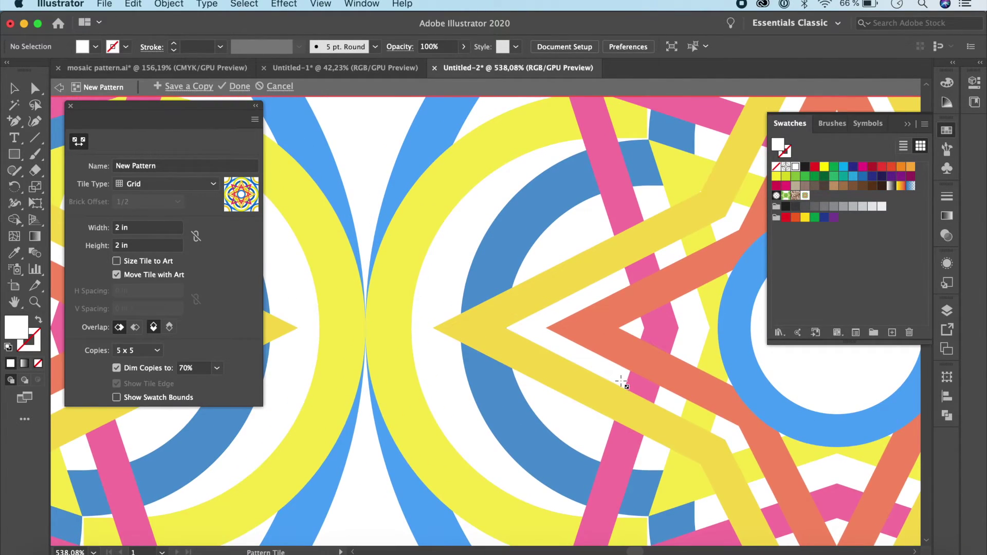
{"action": "scroll", "coordinate": [621, 381], "scroll_direction": "up", "scroll_amount": 2}
{"action": "scroll", "coordinate": [621, 382], "scroll_direction": "down", "scroll_amount": 10}
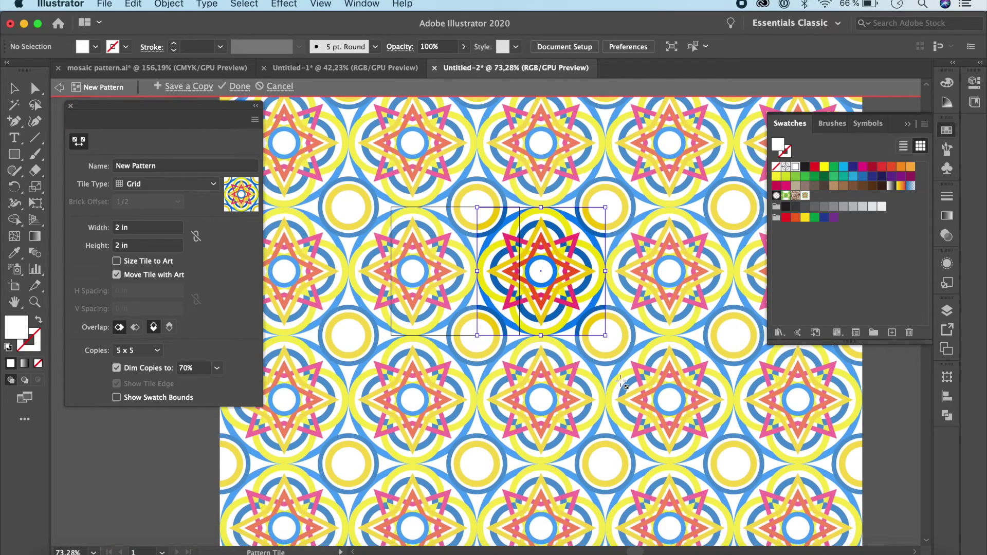
{"action": "scroll", "coordinate": [621, 382], "scroll_direction": "right", "scroll_amount": 3}
{"action": "scroll", "coordinate": [621, 382], "scroll_direction": "up", "scroll_amount": 2}
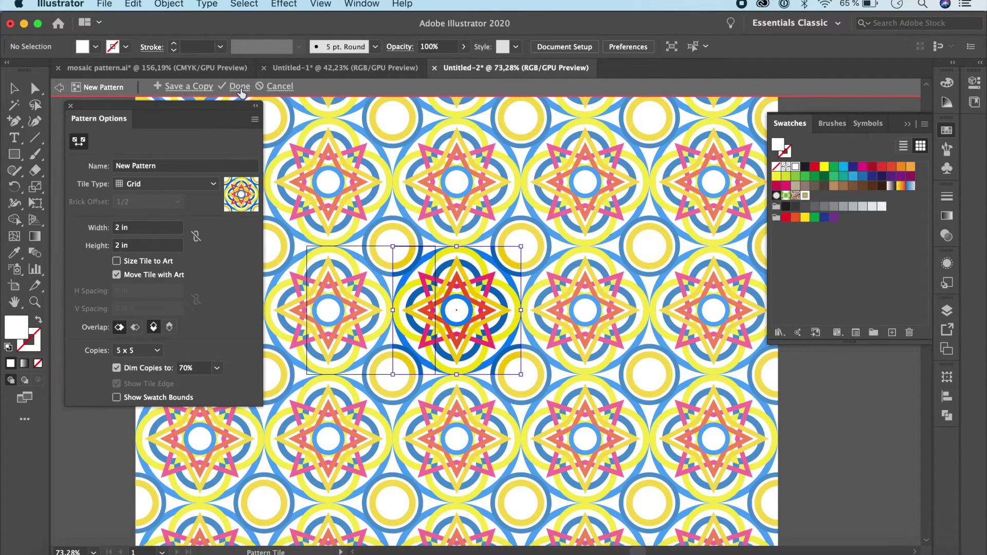
{"action": "left_click", "coordinate": [240, 86]}
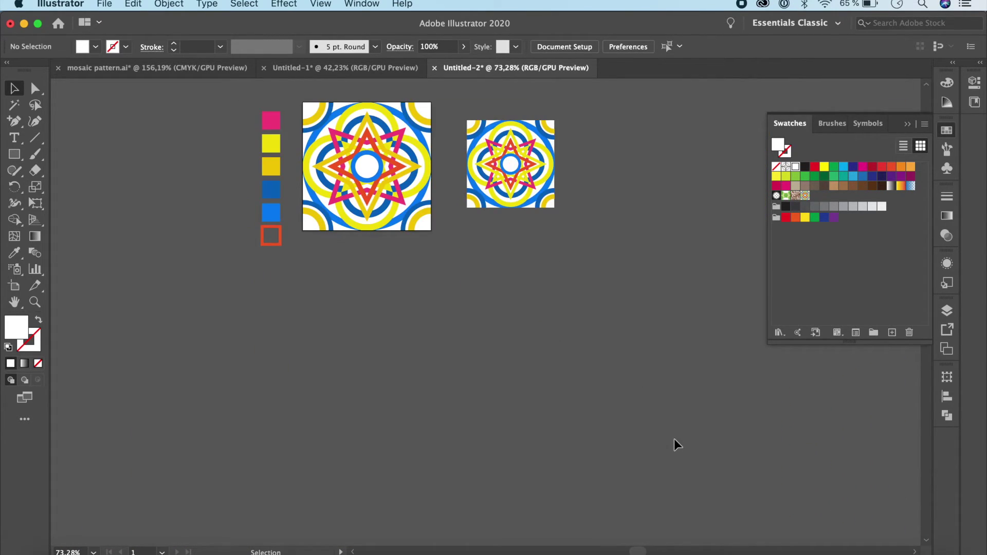
Step: Draw a large rectangle about 11.63 x 6.72 in over the artboard and the surrounding artwork
{"action": "left_click", "coordinate": [14, 154]}
{"action": "left_click_drag", "start_coordinate": [110, 94], "coordinate": [858, 525]}
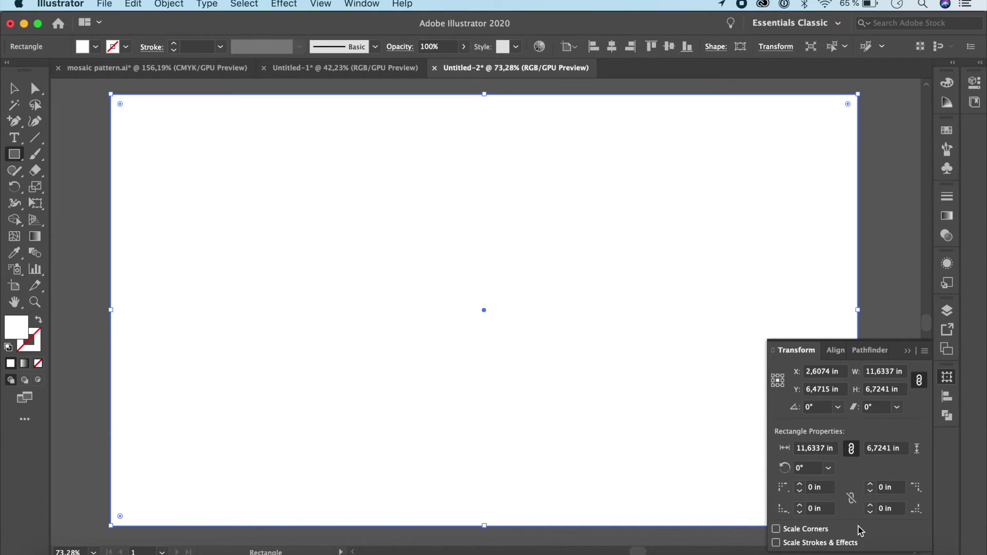
{"action": "left_click", "coordinate": [907, 350]}
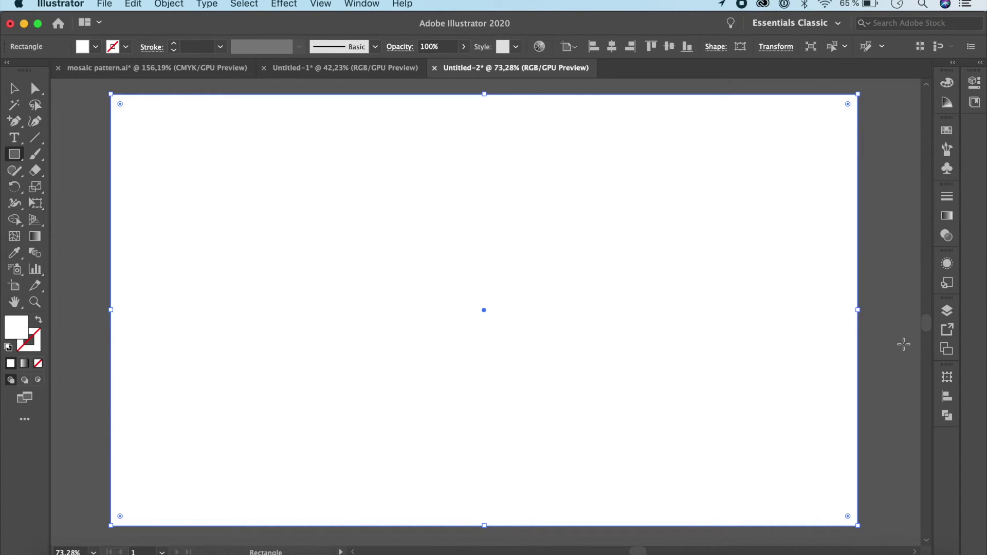
Step: Fill the large rectangle with the new mosaic pattern swatch
{"action": "left_click", "coordinate": [946, 132]}
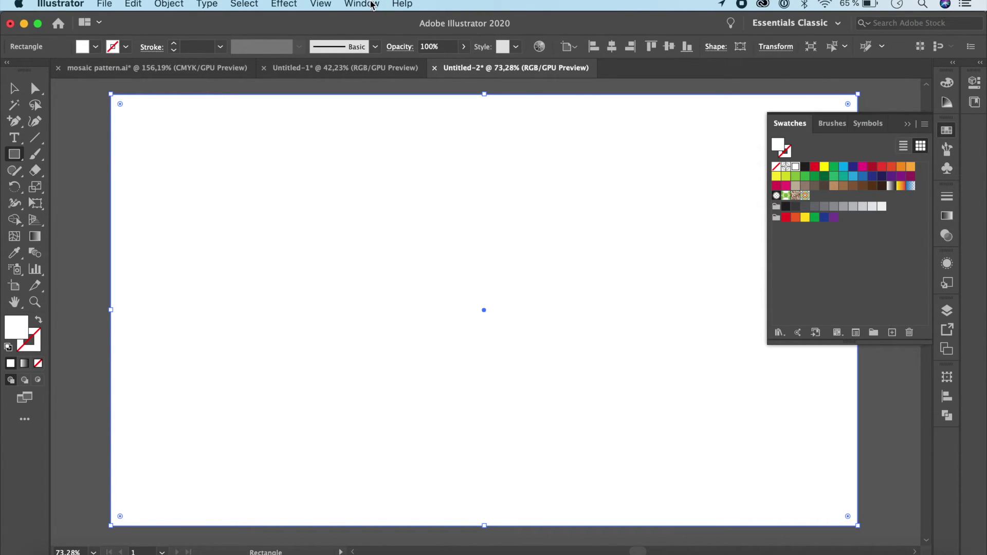
{"action": "left_click", "coordinate": [372, 5]}
{"action": "scroll", "coordinate": [419, 329], "scroll_direction": "down", "scroll_amount": 3}
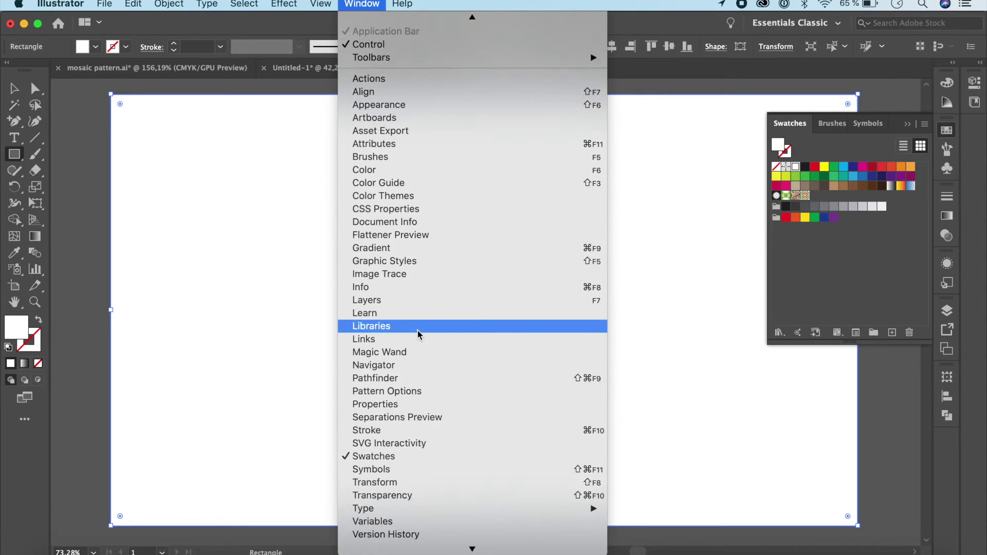
{"action": "scroll", "coordinate": [401, 370], "scroll_direction": "down", "scroll_amount": 3}
{"action": "left_click", "coordinate": [876, 257]}
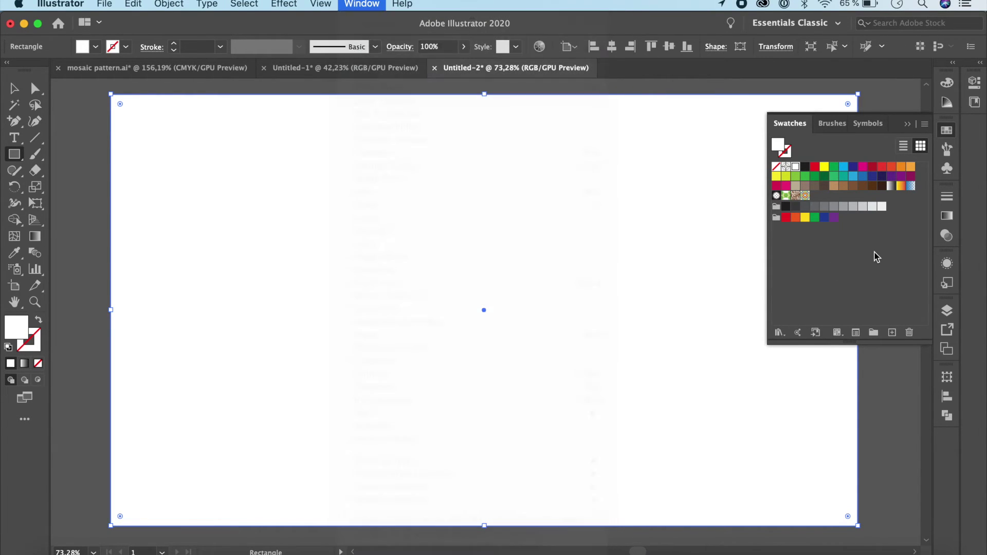
{"action": "left_click", "coordinate": [805, 197]}
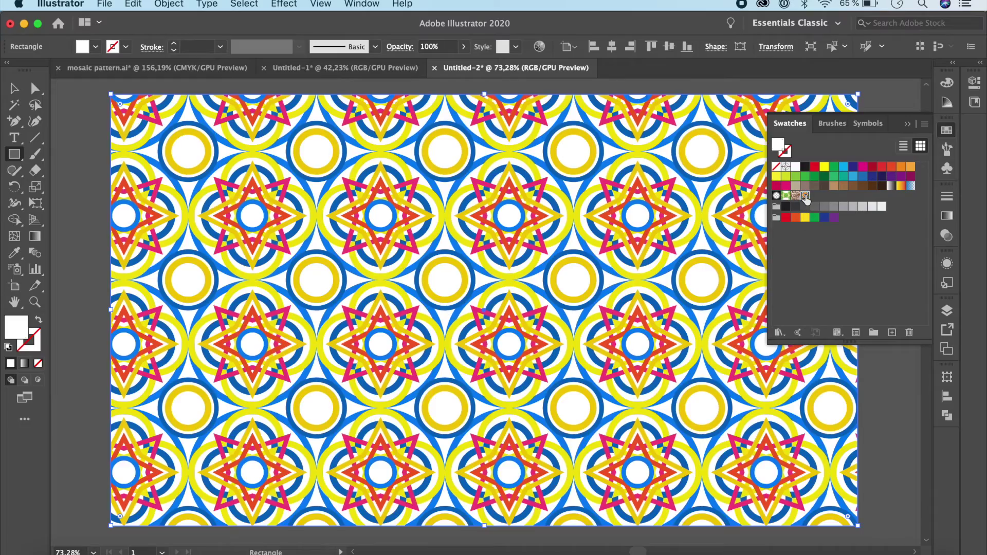
{"action": "scroll", "coordinate": [684, 420], "scroll_direction": "up", "scroll_amount": 5}
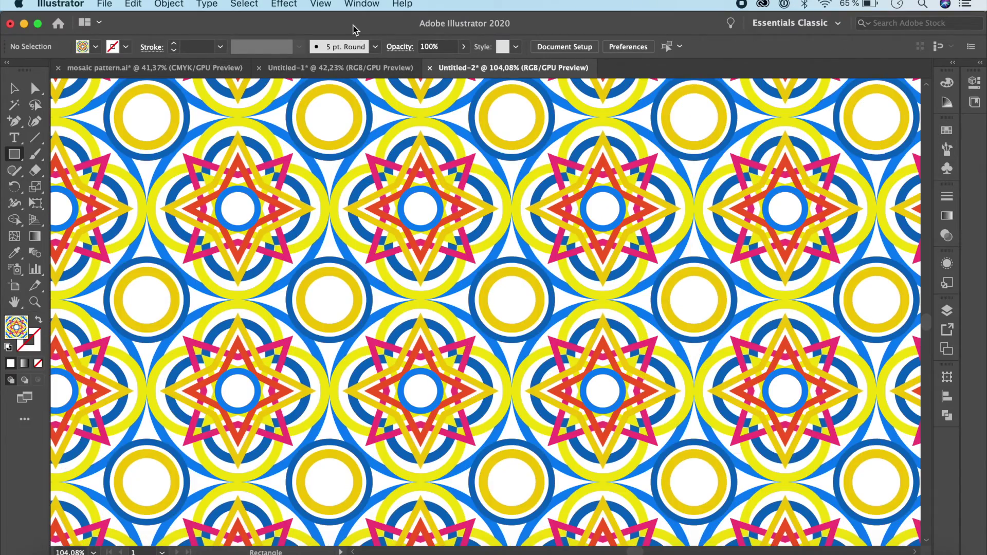
Step: Compare the thinner-line mosaic pattern in the Untitled-1 document with the new pattern in Untitled-2
{"action": "left_click", "coordinate": [311, 67]}
{"action": "scroll", "coordinate": [621, 419], "scroll_direction": "down", "scroll_amount": 5}
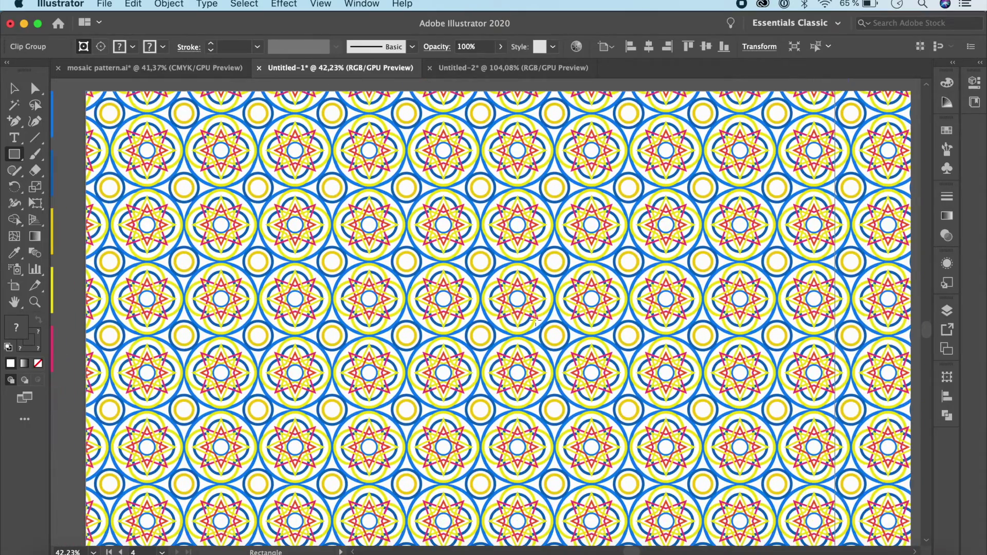
{"action": "scroll", "coordinate": [525, 331], "scroll_direction": "up", "scroll_amount": 10}
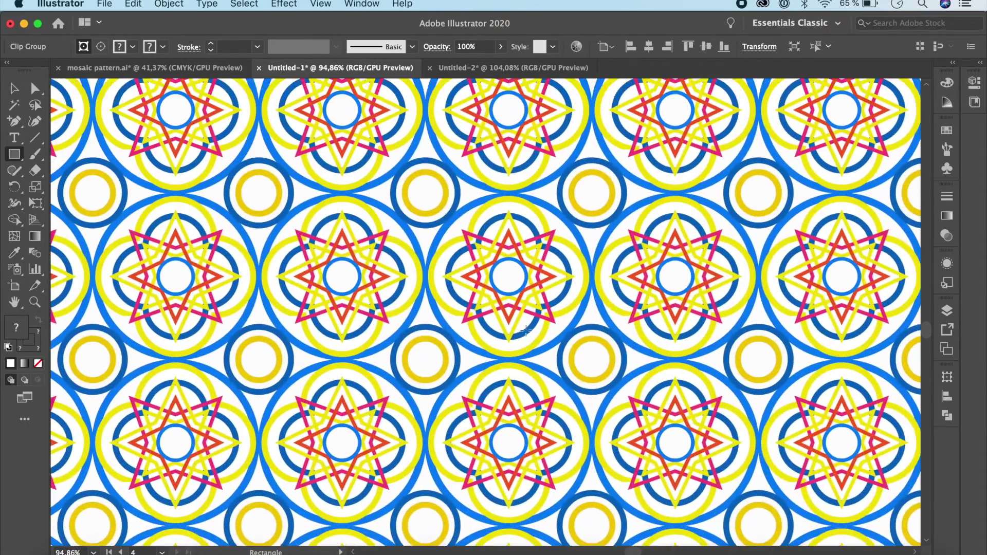
{"action": "scroll", "coordinate": [526, 323], "scroll_direction": "down", "scroll_amount": 5}
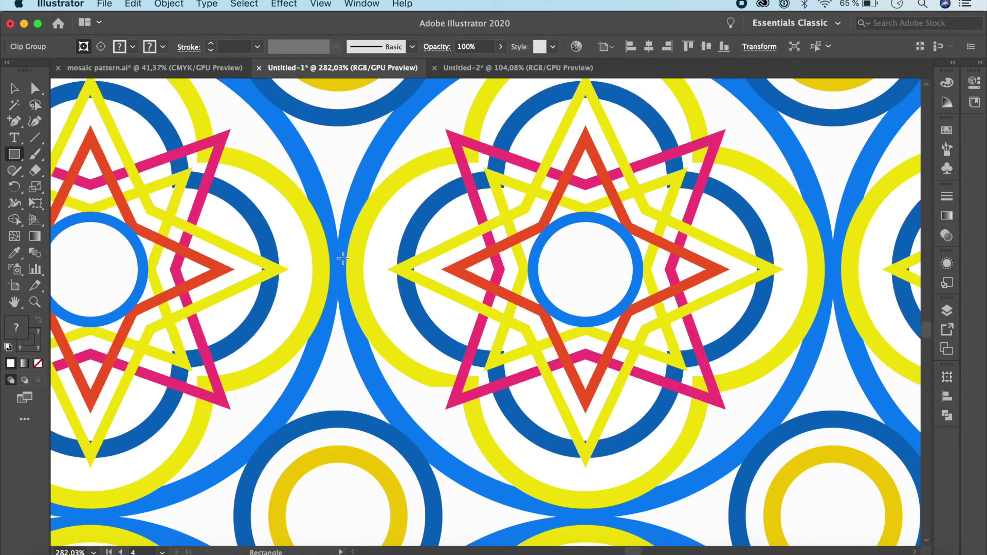
{"action": "scroll", "coordinate": [338, 267], "scroll_direction": "down", "scroll_amount": 8}
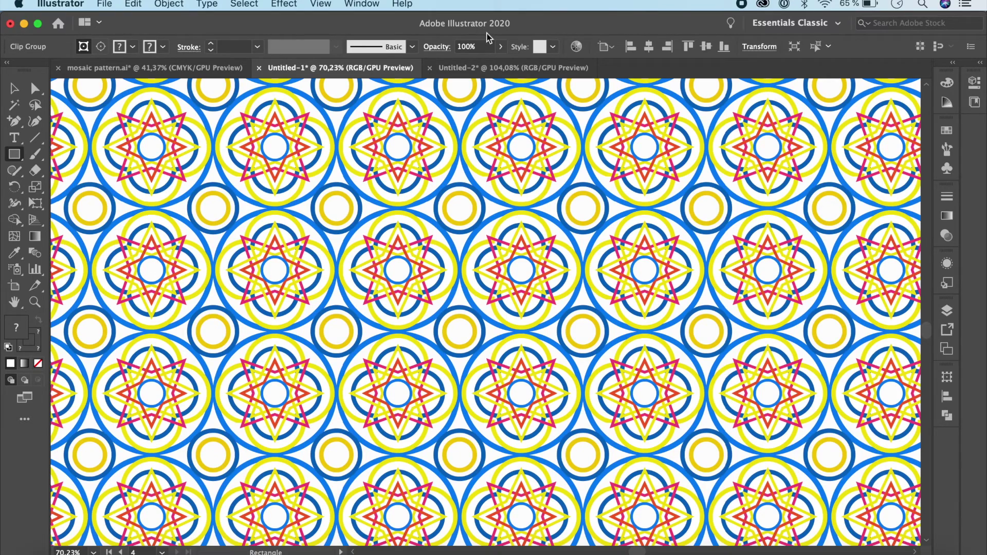
{"action": "left_click", "coordinate": [493, 67]}
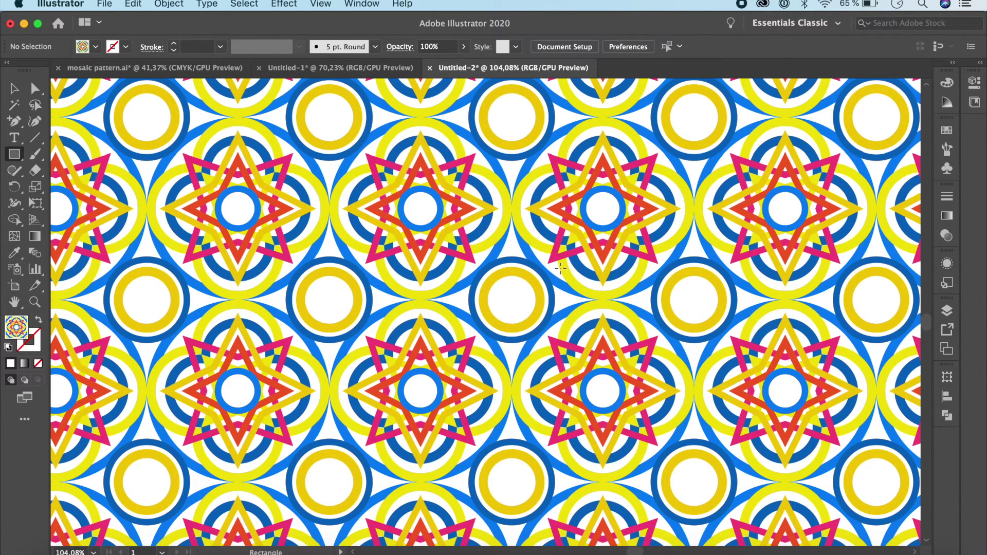
{"action": "scroll", "coordinate": [511, 208], "scroll_direction": "down", "scroll_amount": 6}
{"action": "scroll", "coordinate": [510, 208], "scroll_direction": "up", "scroll_amount": 6}
{"action": "scroll", "coordinate": [510, 209], "scroll_direction": "down", "scroll_amount": 1}
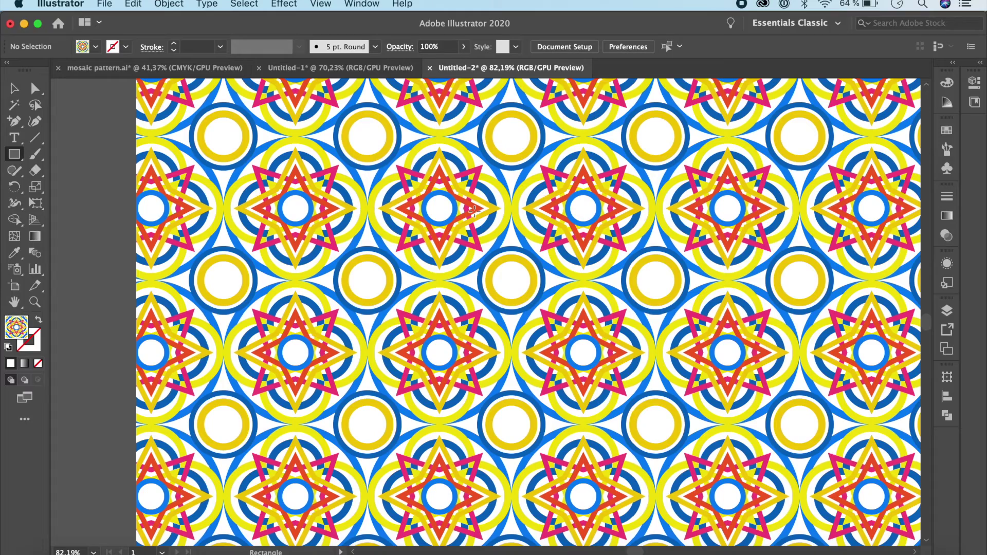
Step: Examine the blue, red-and-teal and navy-and-pink colour variations of the mosaic pattern in the Untitled-1 document
{"action": "scroll", "coordinate": [474, 210], "scroll_direction": "up", "scroll_amount": 2}
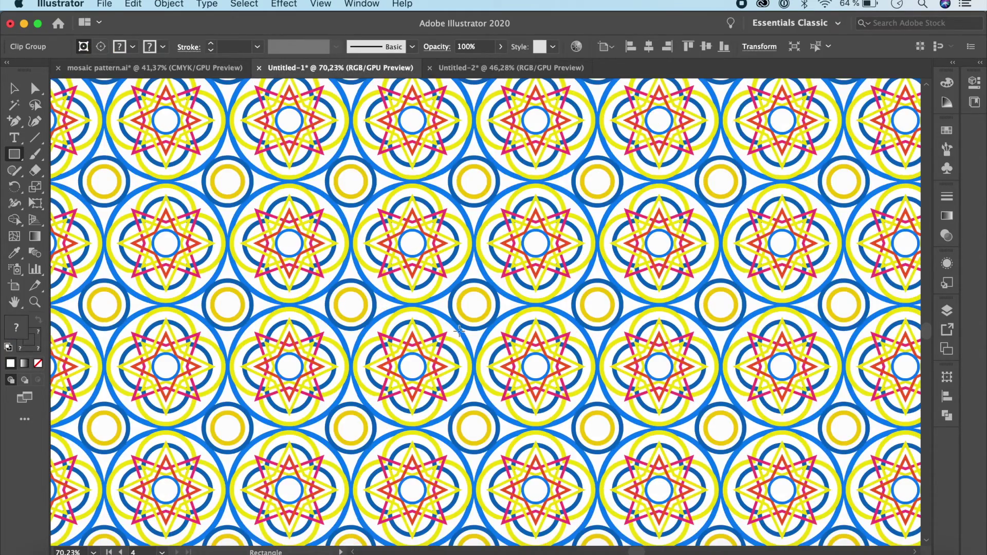
{"action": "scroll", "coordinate": [456, 383], "scroll_direction": "down", "scroll_amount": 5}
{"action": "scroll", "coordinate": [456, 383], "scroll_direction": "down", "scroll_amount": 8}
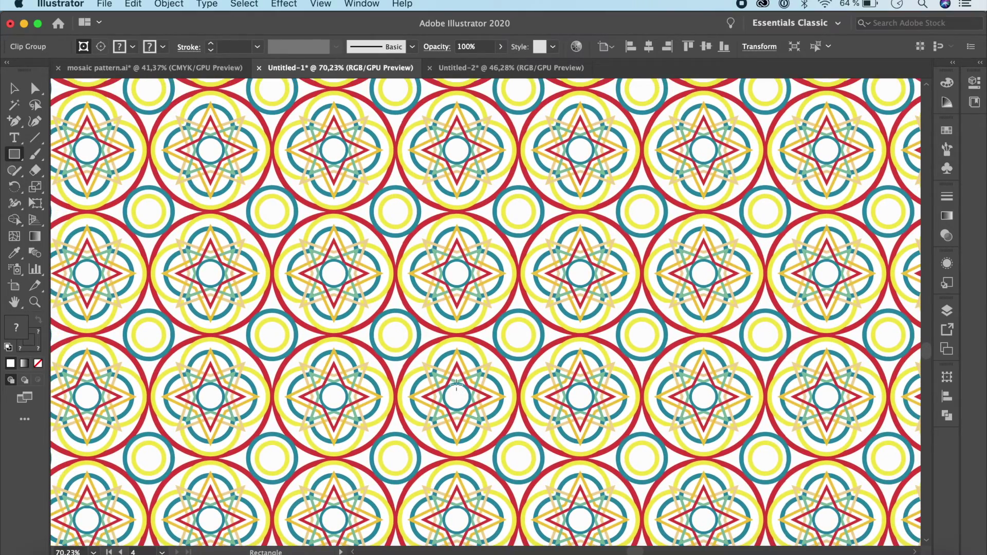
{"action": "scroll", "coordinate": [535, 287], "scroll_direction": "left", "scroll_amount": 8}
{"action": "scroll", "coordinate": [534, 287], "scroll_direction": "up", "scroll_amount": 4}
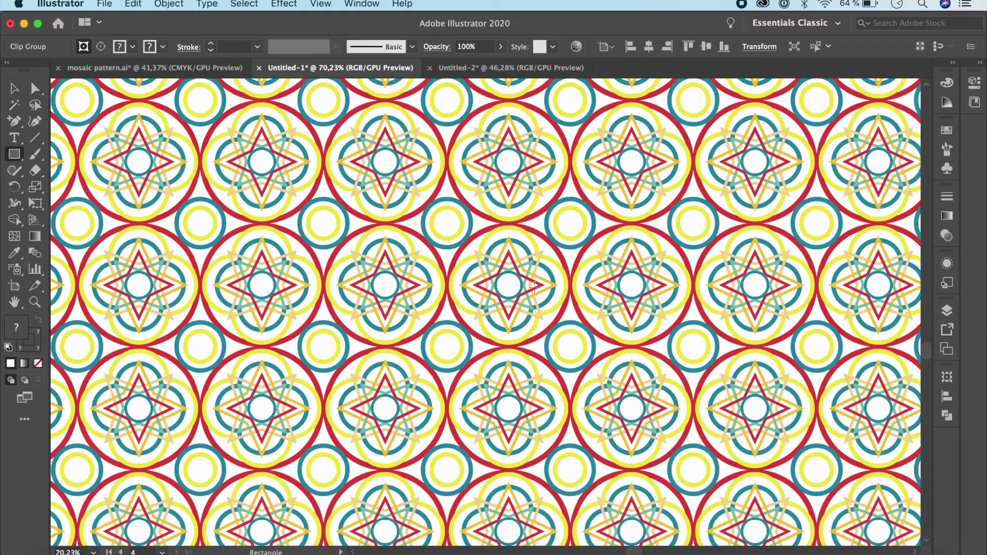
{"action": "scroll", "coordinate": [628, 351], "scroll_direction": "right", "scroll_amount": 10}
{"action": "scroll", "coordinate": [627, 351], "scroll_direction": "down", "scroll_amount": 3}
{"action": "scroll", "coordinate": [628, 351], "scroll_direction": "down", "scroll_amount": 10}
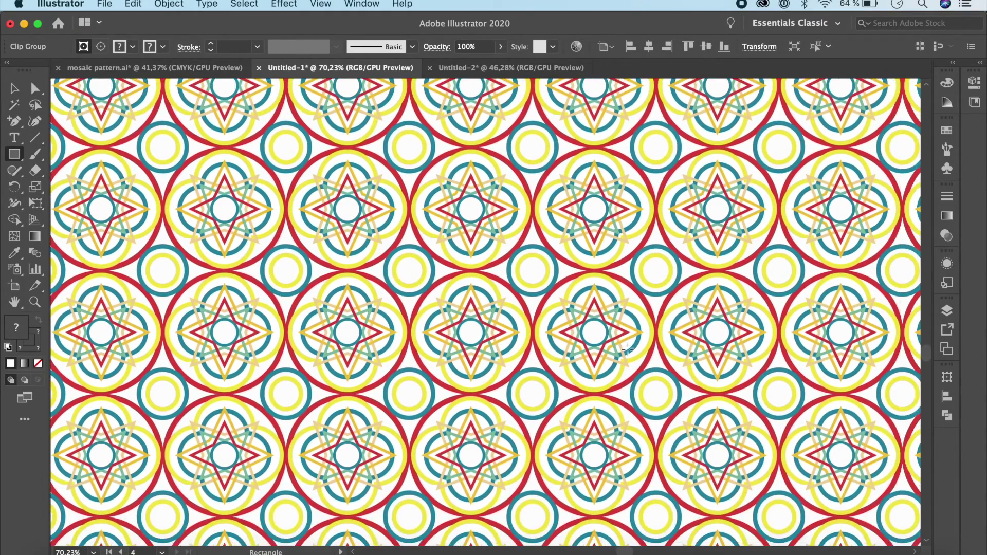
{"action": "scroll", "coordinate": [626, 335], "scroll_direction": "up", "scroll_amount": 3}
{"action": "scroll", "coordinate": [623, 320], "scroll_direction": "left", "scroll_amount": 1}
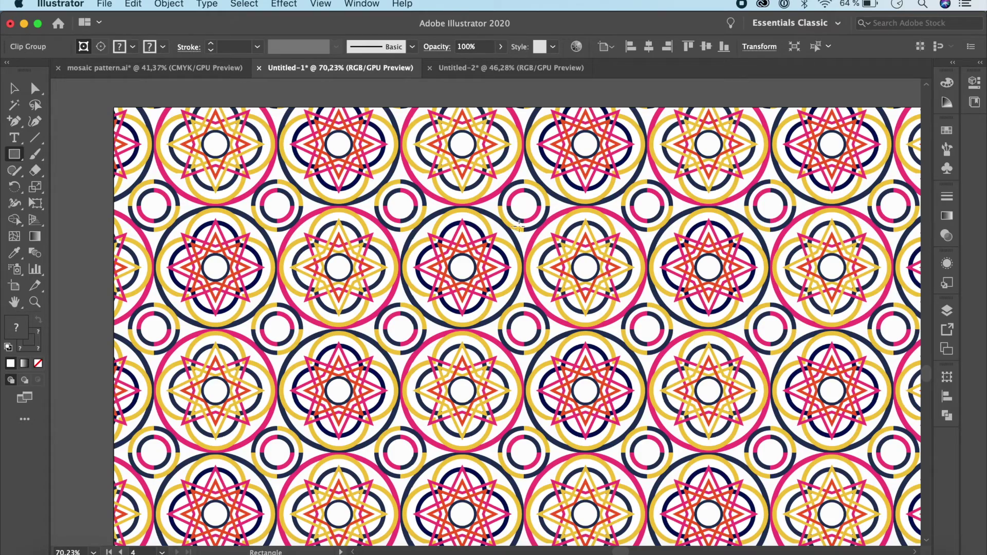
{"action": "scroll", "coordinate": [575, 229], "scroll_direction": "up", "scroll_amount": 15}
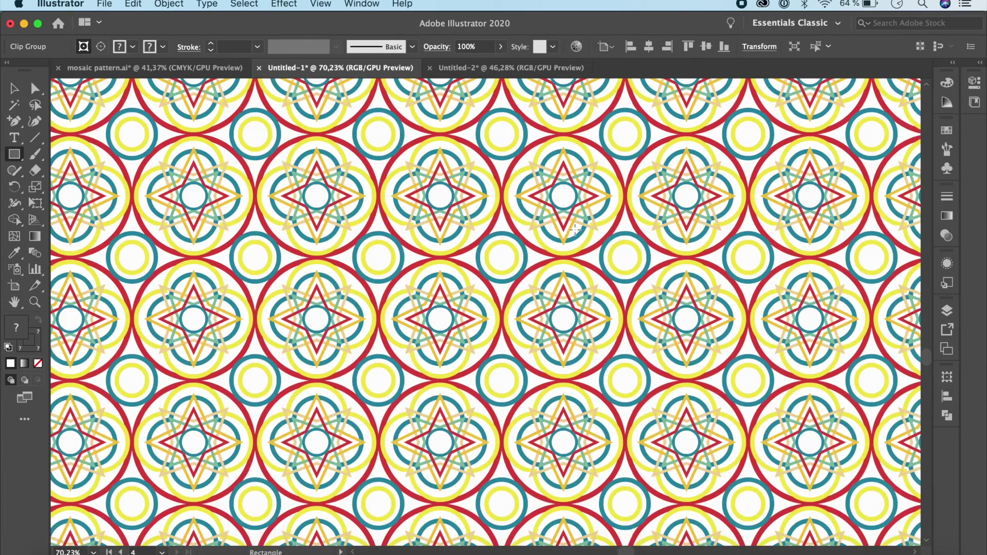
{"action": "scroll", "coordinate": [575, 229], "scroll_direction": "up", "scroll_amount": 15}
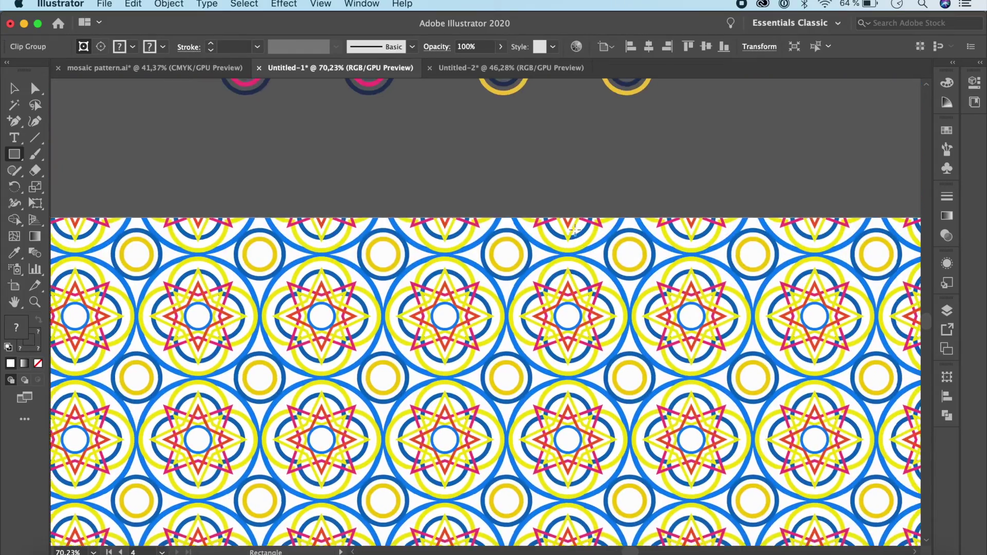
Step: Select the two adjoining navy and pink mosaic tiles beside the colour squares and make a new pattern from them
{"action": "scroll", "coordinate": [575, 229], "scroll_direction": "right", "scroll_amount": 3}
{"action": "scroll", "coordinate": [573, 218], "scroll_direction": "up", "scroll_amount": 5}
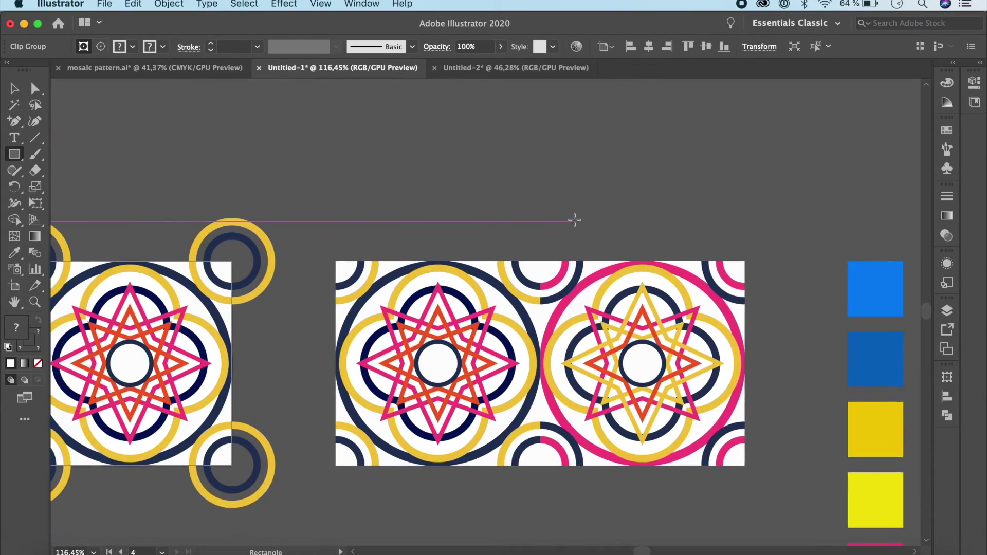
{"action": "scroll", "coordinate": [573, 218], "scroll_direction": "right", "scroll_amount": 4}
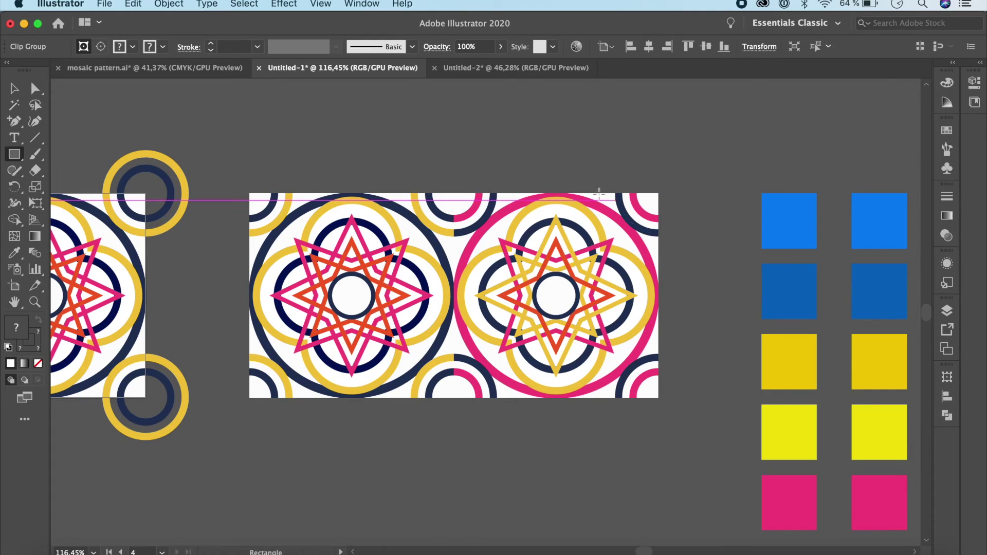
{"action": "left_click", "coordinate": [15, 91]}
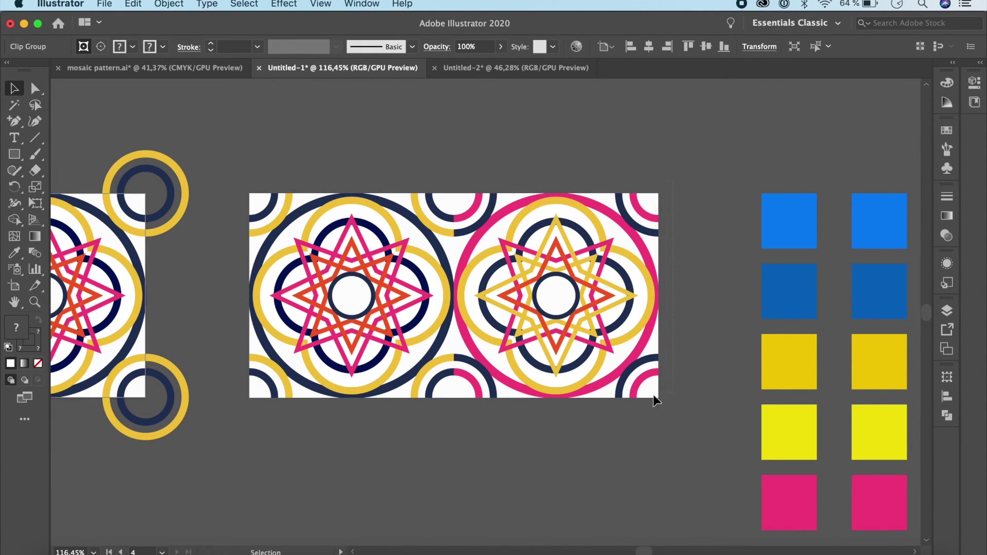
{"action": "left_click_drag", "start_coordinate": [239, 273], "coordinate": [253, 414]}
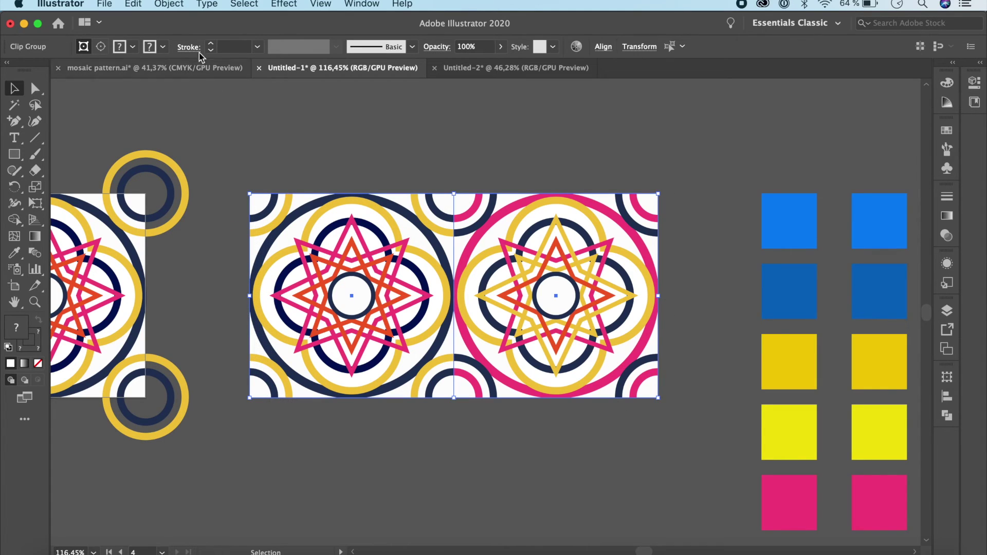
{"action": "left_click", "coordinate": [170, 4]}
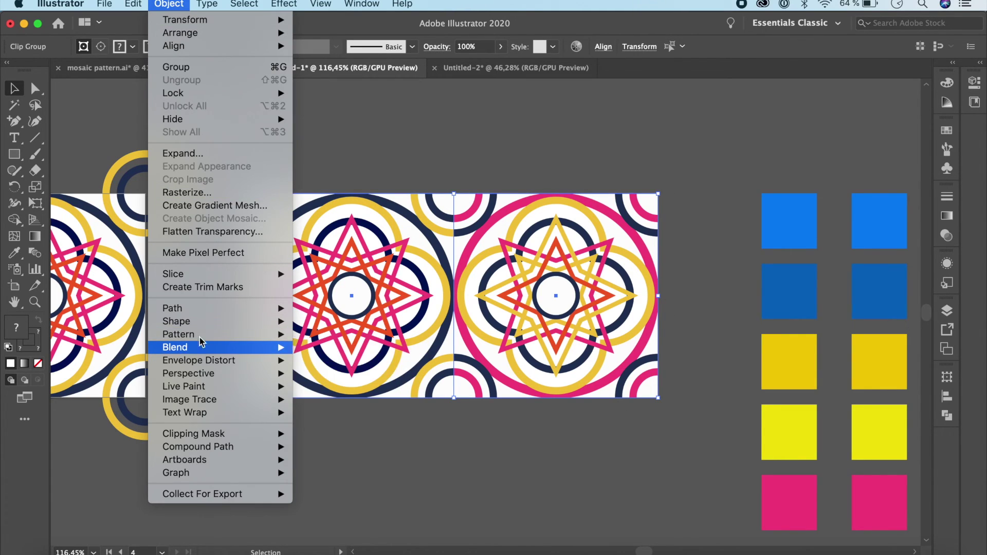
{"action": "mouse_move", "coordinate": [246, 333]}
{"action": "left_click", "coordinate": [318, 334]}
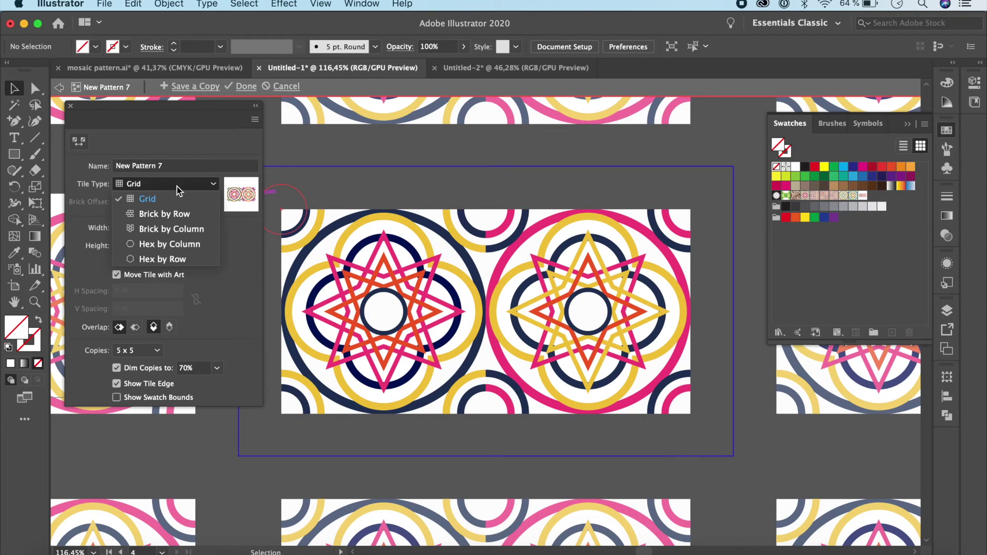
Step: Set the tile type to Brick by Column and fit the pattern tile's bounds to the two-tile artwork, about 4.01 x 2.00 in
{"action": "left_click", "coordinate": [159, 229]}
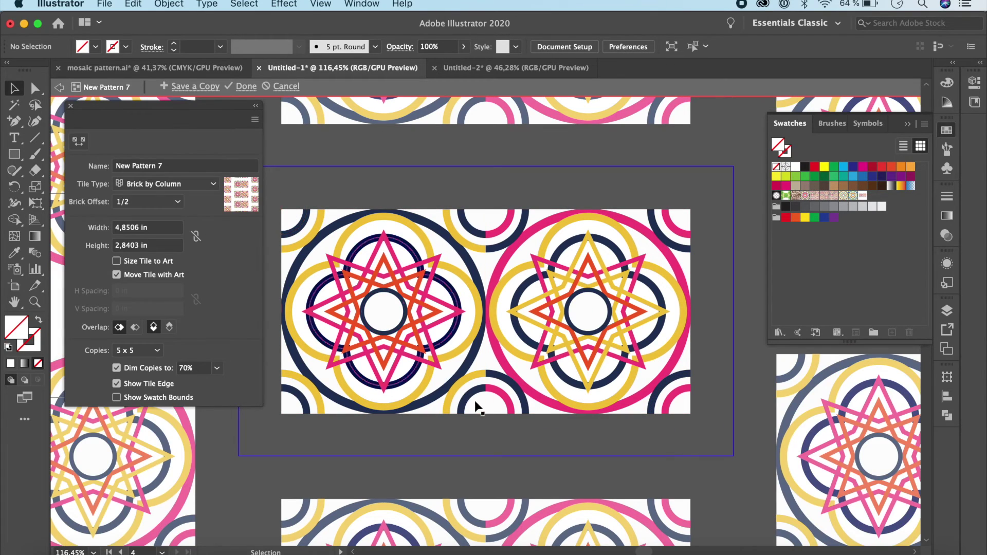
{"action": "left_click", "coordinate": [79, 141]}
{"action": "left_click_drag", "start_coordinate": [733, 456], "coordinate": [688, 417]}
{"action": "scroll", "coordinate": [376, 222], "scroll_direction": "left", "scroll_amount": 5}
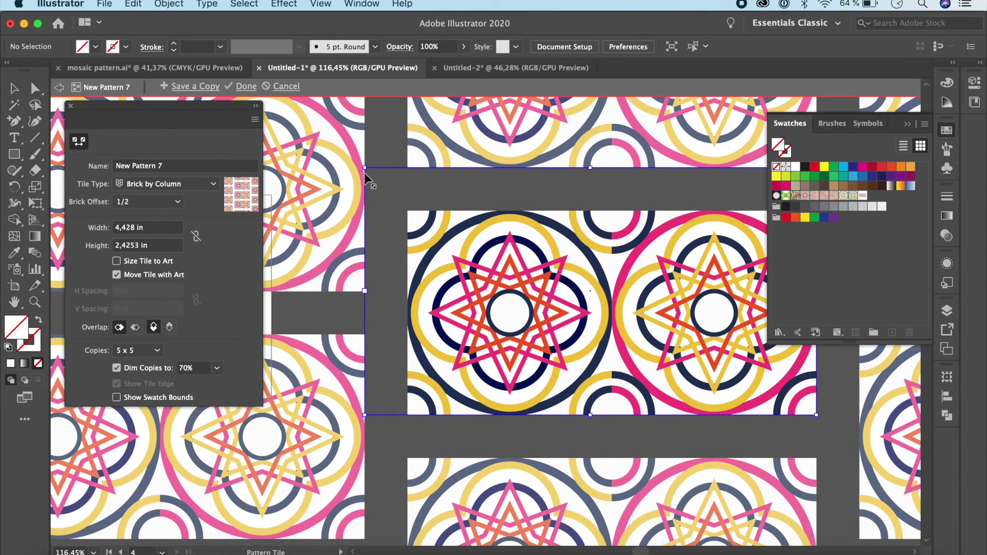
{"action": "left_click_drag", "start_coordinate": [364, 167], "coordinate": [407, 211]}
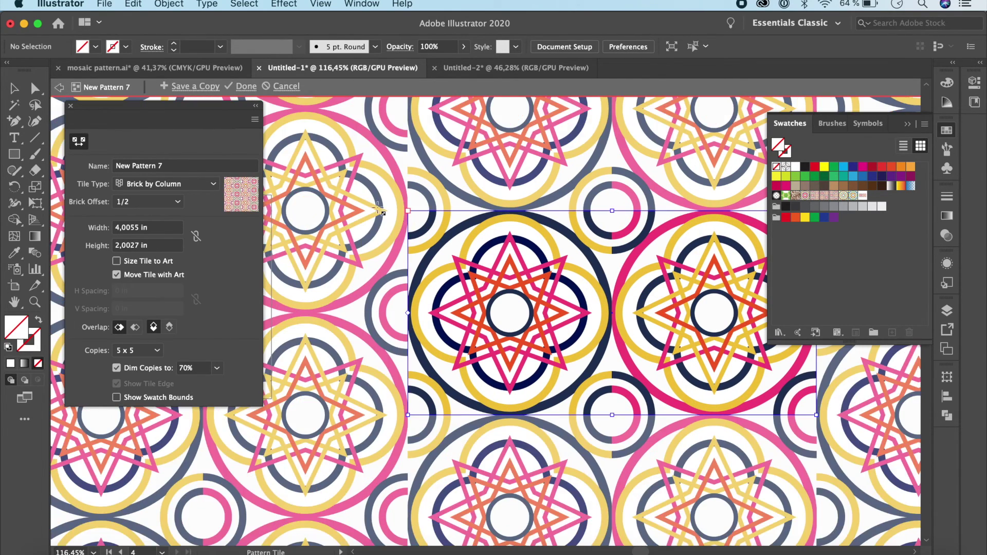
Step: Try the Brick by Row tile type on the two-tile pattern, and discard the new pattern
{"action": "left_click", "coordinate": [162, 189]}
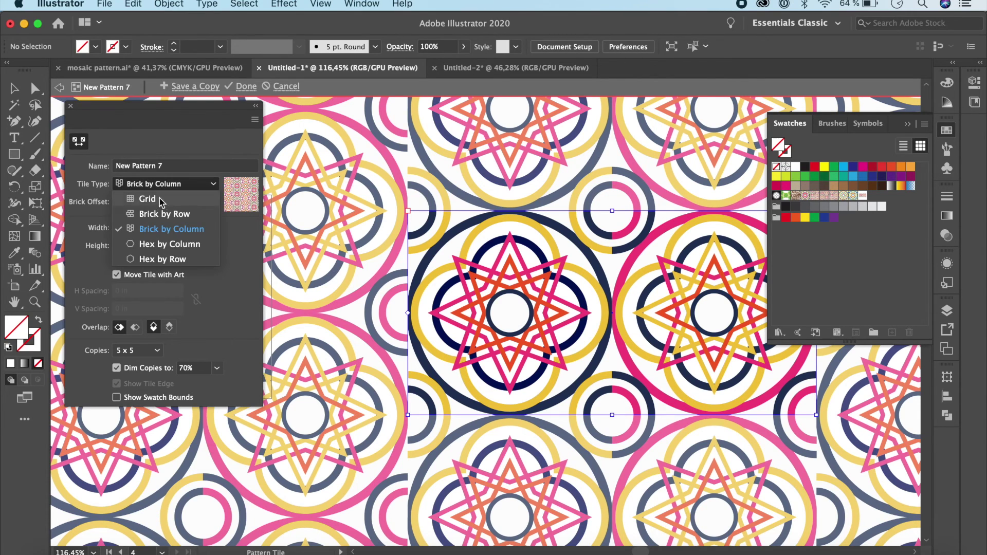
{"action": "left_click", "coordinate": [163, 217]}
{"action": "scroll", "coordinate": [498, 454], "scroll_direction": "right", "scroll_amount": 5}
{"action": "scroll", "coordinate": [499, 454], "scroll_direction": "down", "scroll_amount": 1}
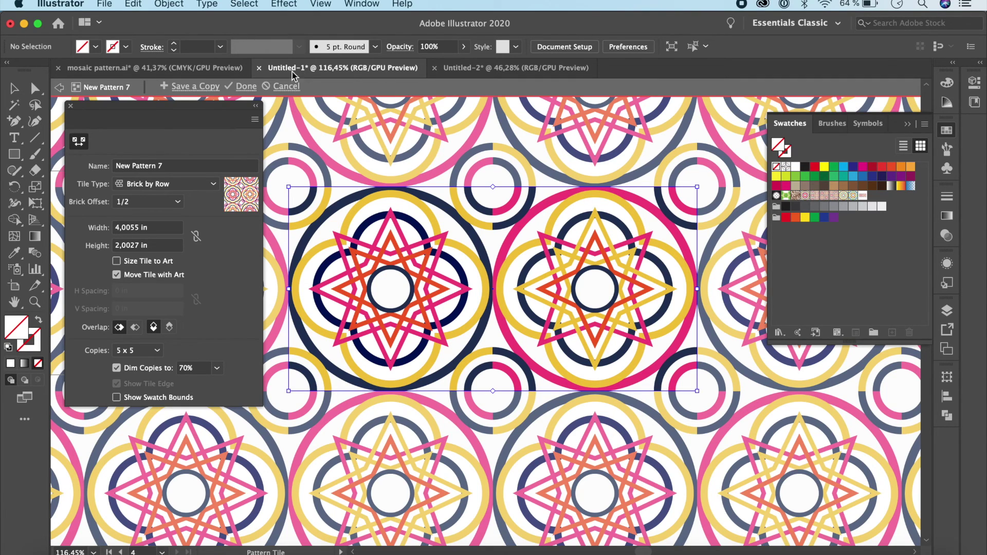
{"action": "left_click", "coordinate": [281, 88]}
Step: Examine the finished large pattern with alternating navy and pink tiles in the Untitled-1 document
{"action": "scroll", "coordinate": [442, 381], "scroll_direction": "down", "scroll_amount": 3}
{"action": "scroll", "coordinate": [444, 370], "scroll_direction": "down", "scroll_amount": 5}
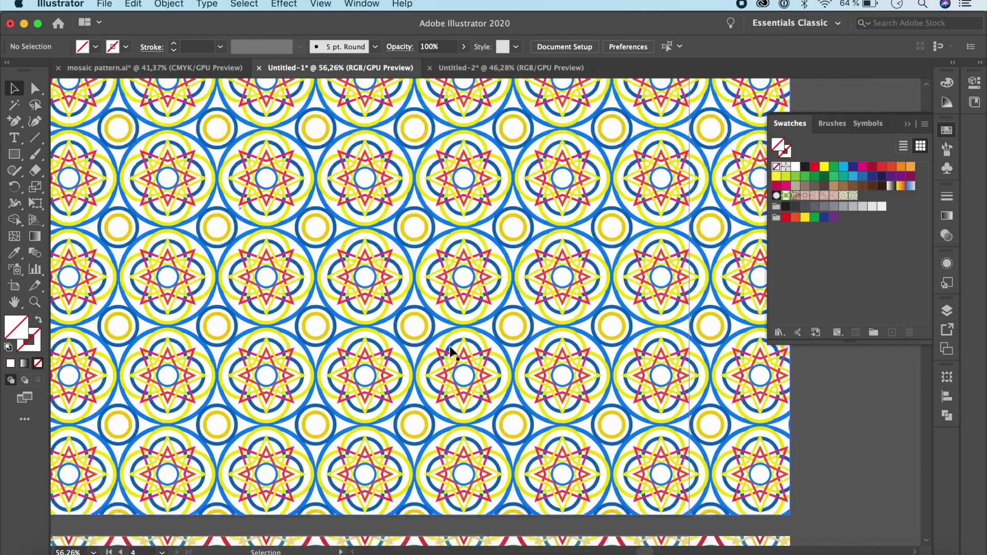
{"action": "scroll", "coordinate": [452, 350], "scroll_direction": "down", "scroll_amount": 5}
{"action": "scroll", "coordinate": [452, 350], "scroll_direction": "up", "scroll_amount": 5}
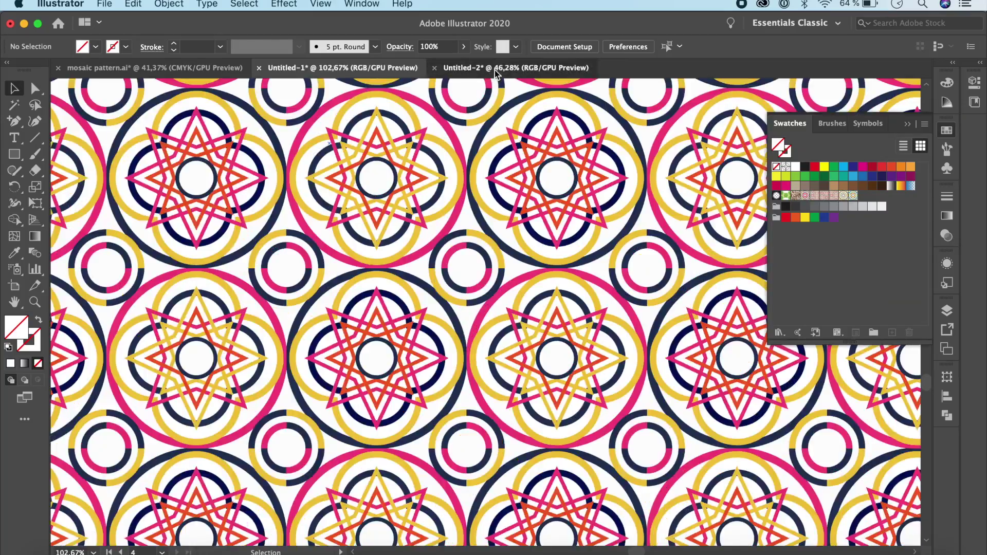
Step: Switch to the Untitled-2 document and review the original mosaic tile and the pattern-filled rectangle, overall and in detail
{"action": "left_click", "coordinate": [496, 68]}
{"action": "scroll", "coordinate": [658, 295], "scroll_direction": "up", "scroll_amount": 5}
{"action": "scroll", "coordinate": [664, 288], "scroll_direction": "up", "scroll_amount": 3}
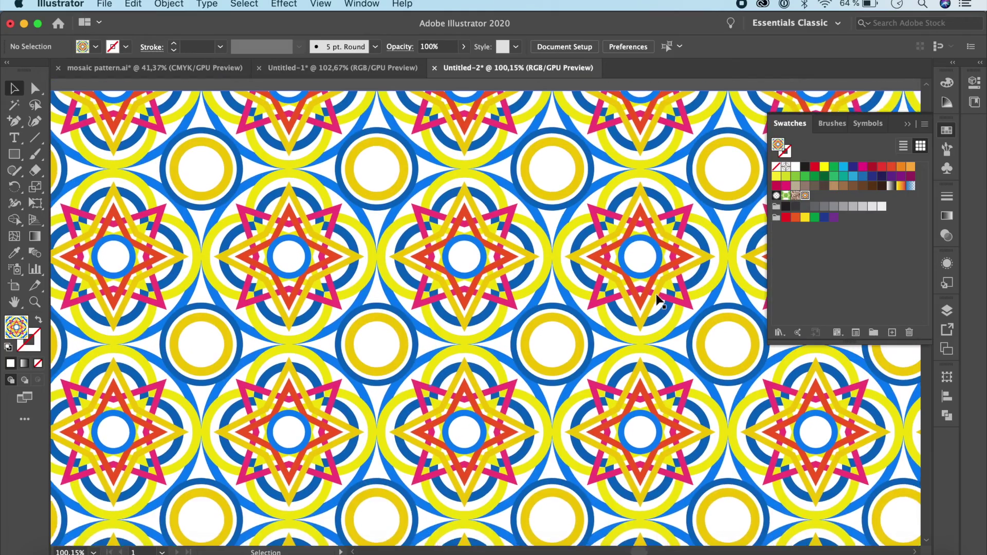
{"action": "scroll", "coordinate": [671, 277], "scroll_direction": "down", "scroll_amount": 5}
{"action": "scroll", "coordinate": [671, 280], "scroll_direction": "up", "scroll_amount": 2}
{"action": "scroll", "coordinate": [671, 280], "scroll_direction": "right", "scroll_amount": 2}
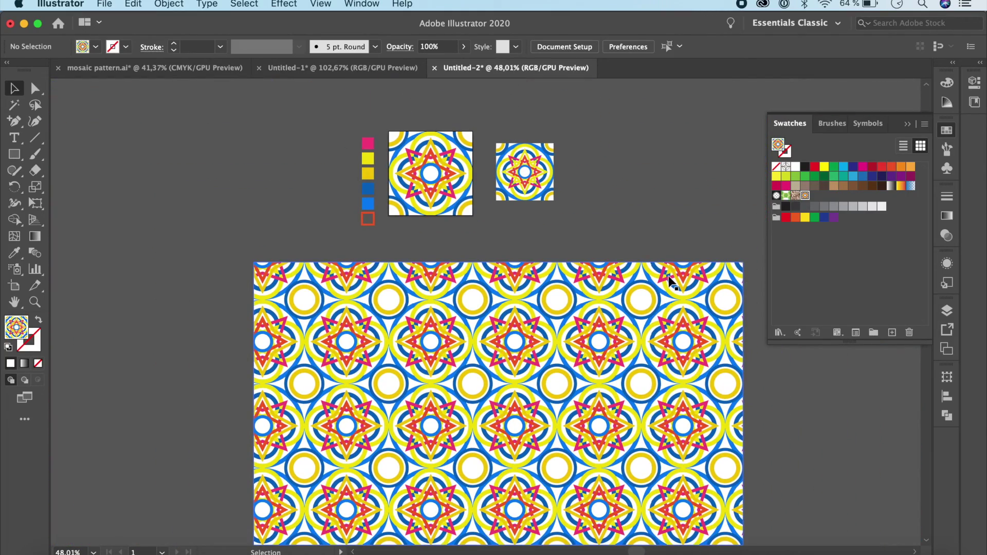
{"action": "left_click", "coordinate": [470, 180]}
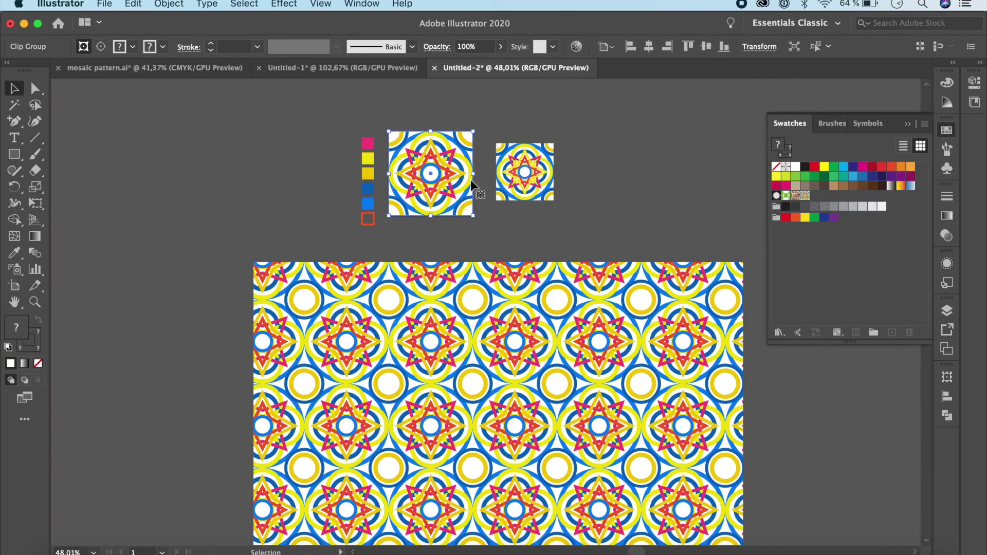
{"action": "scroll", "coordinate": [742, 371], "scroll_direction": "down", "scroll_amount": 2}
{"action": "scroll", "coordinate": [741, 360], "scroll_direction": "up", "scroll_amount": 3}
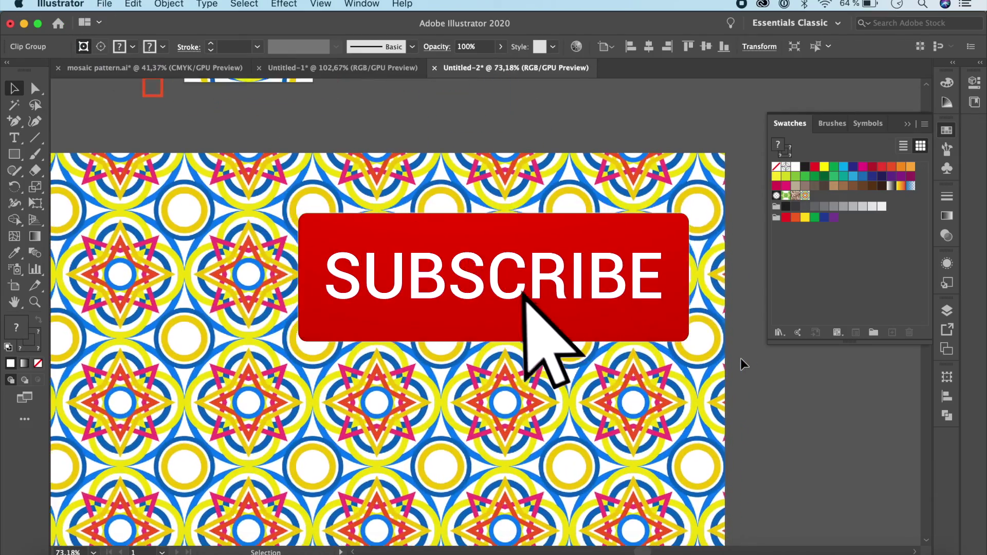
{"action": "scroll", "coordinate": [741, 360], "scroll_direction": "up", "scroll_amount": 3}
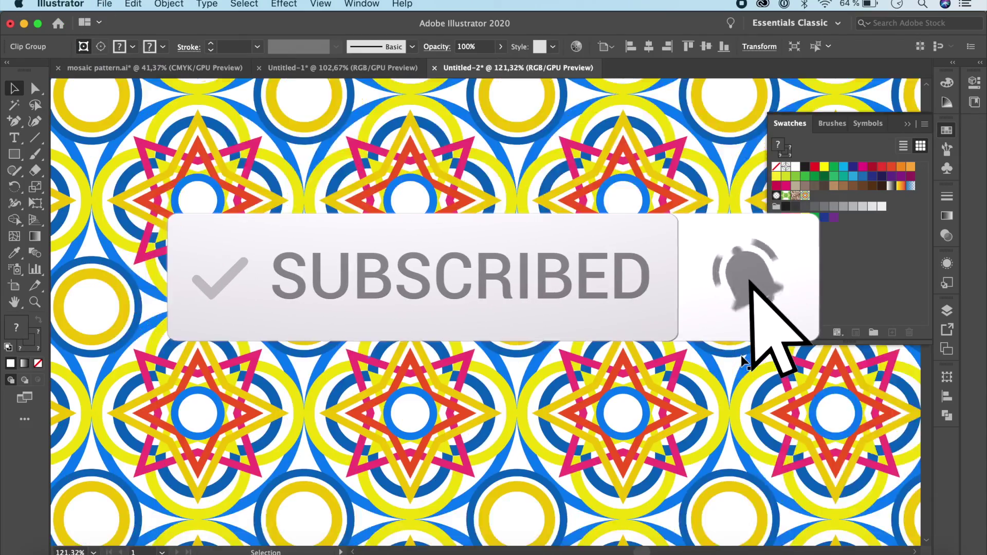